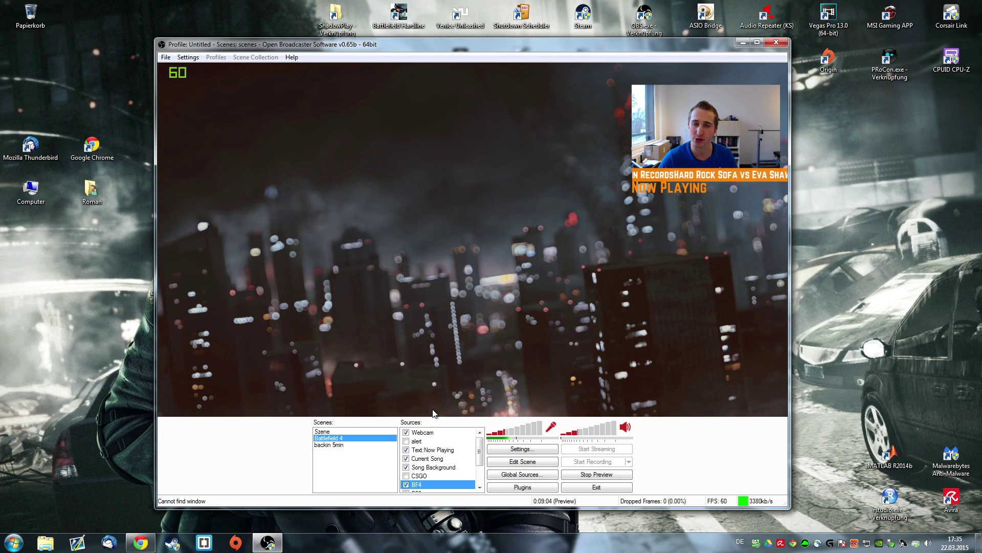
# Tick the 'alert' source in the Battlefield 4 scene to show the test follower alert
pyautogui.click(406, 441)
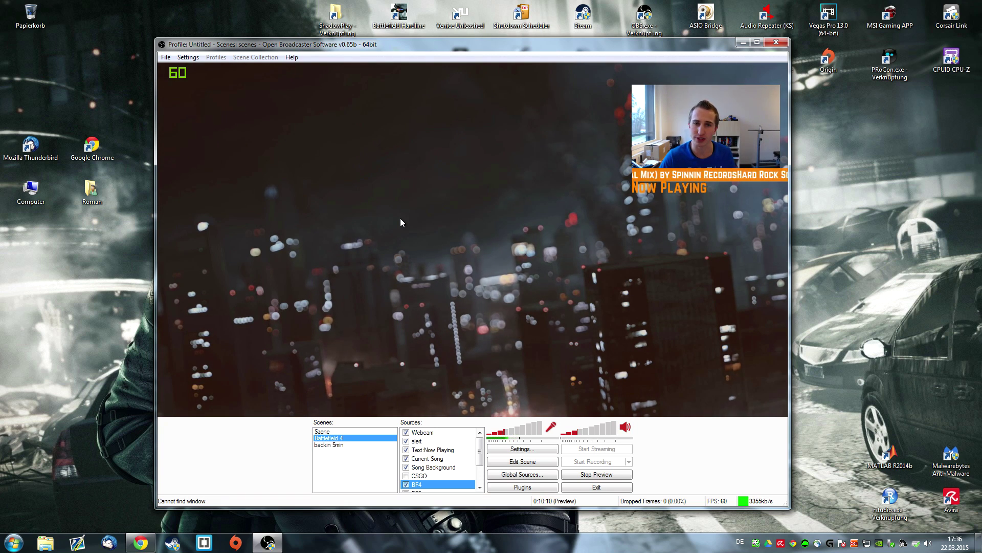
pyautogui.click(145, 542)
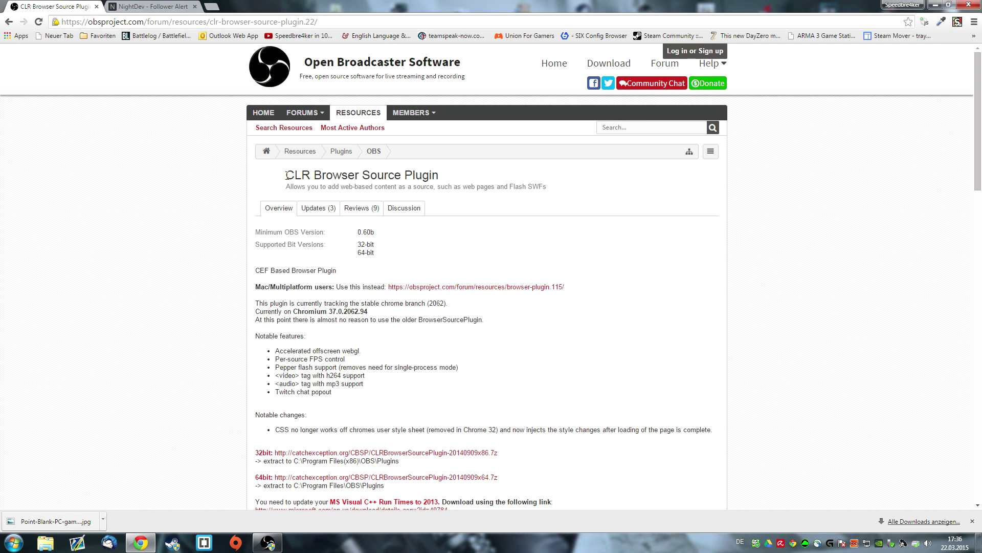
pyautogui.moveTo(286, 175); pyautogui.dragTo(457, 175)
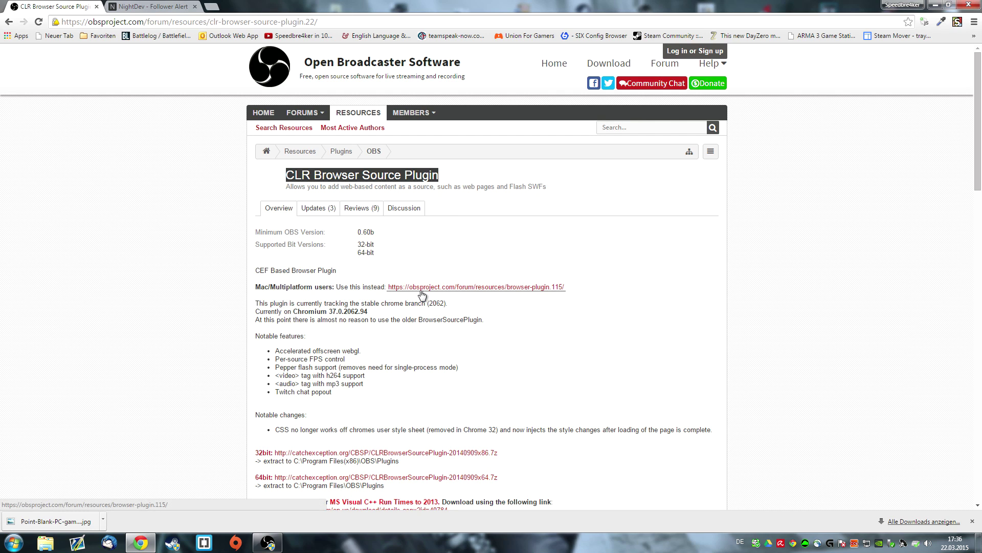
pyautogui.click(148, 542)
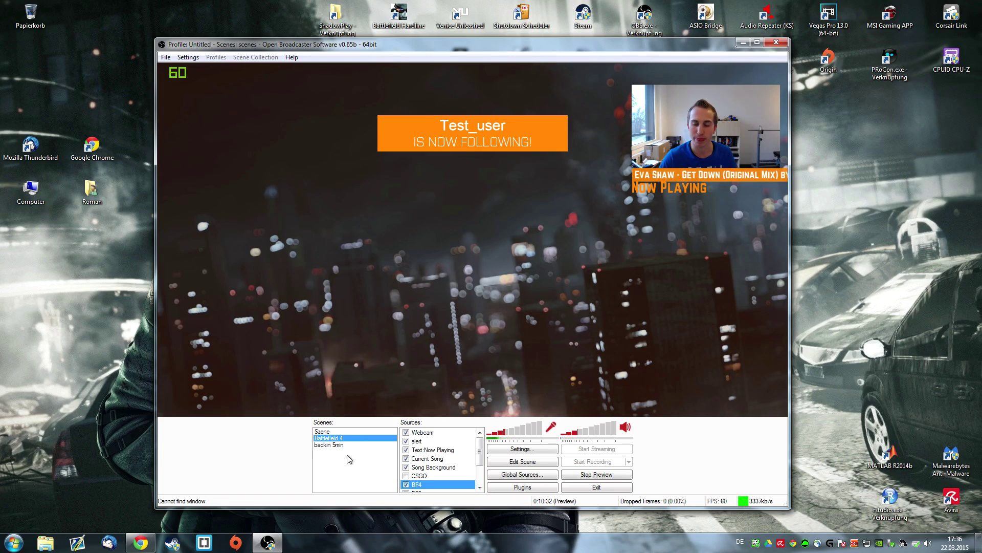
# Restore Chrome from the taskbar so the CLR Browser Source Plugin page is showing
pyautogui.click(142, 544)
pyautogui.click(142, 543)
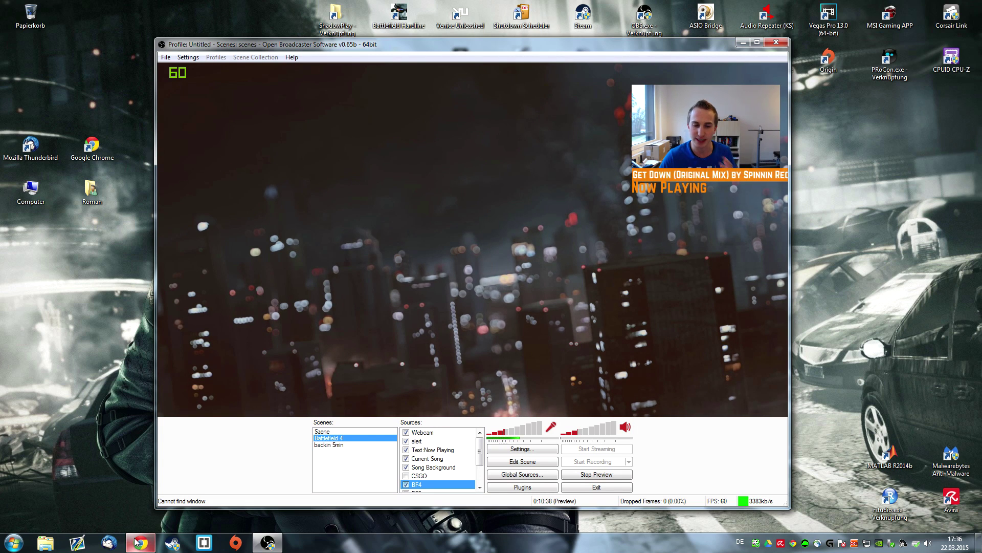
pyautogui.click(151, 545)
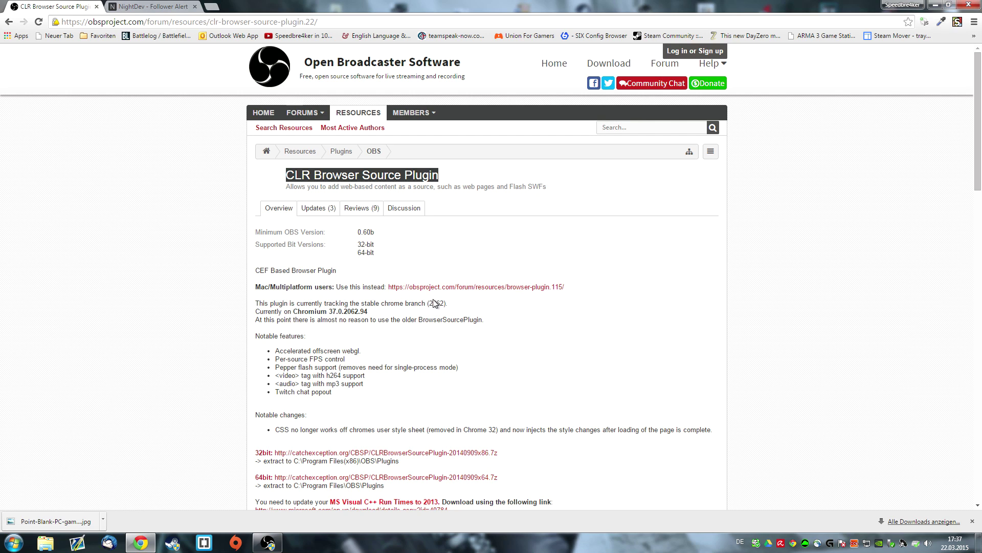
# Scroll to the download links, highlight the Visual C++ runtime note and open its microsoft.com link
pyautogui.scroll(-3, 431, 305)
pyautogui.scroll(3, 419, 198)
pyautogui.scroll(-4, 421, 201)
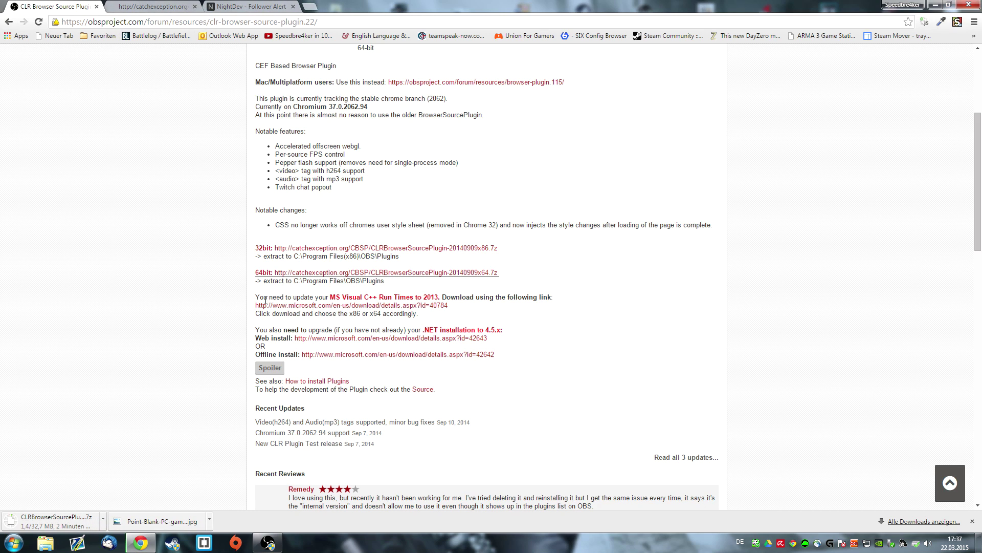
pyautogui.moveTo(259, 297); pyautogui.dragTo(356, 296)
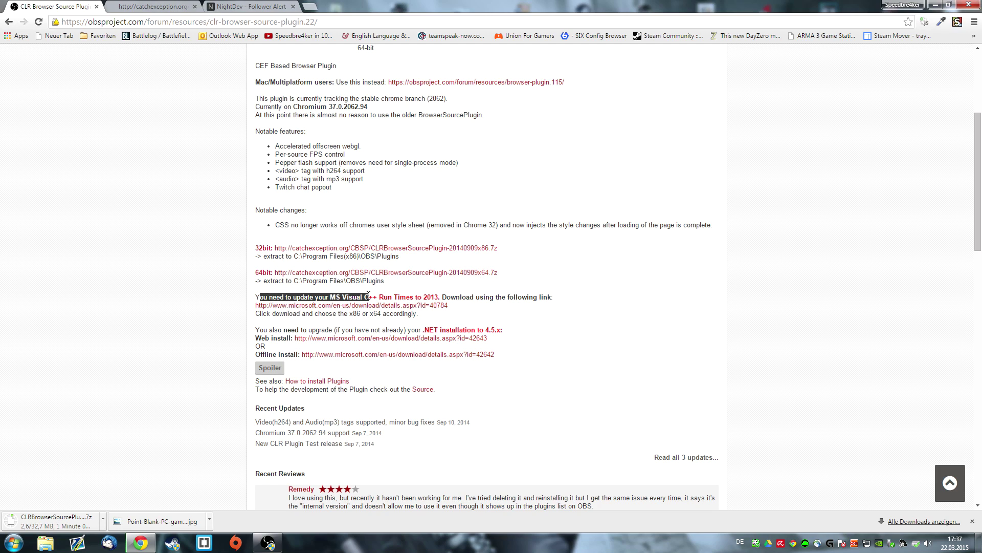
pyautogui.moveTo(390, 296); pyautogui.dragTo(435, 297)
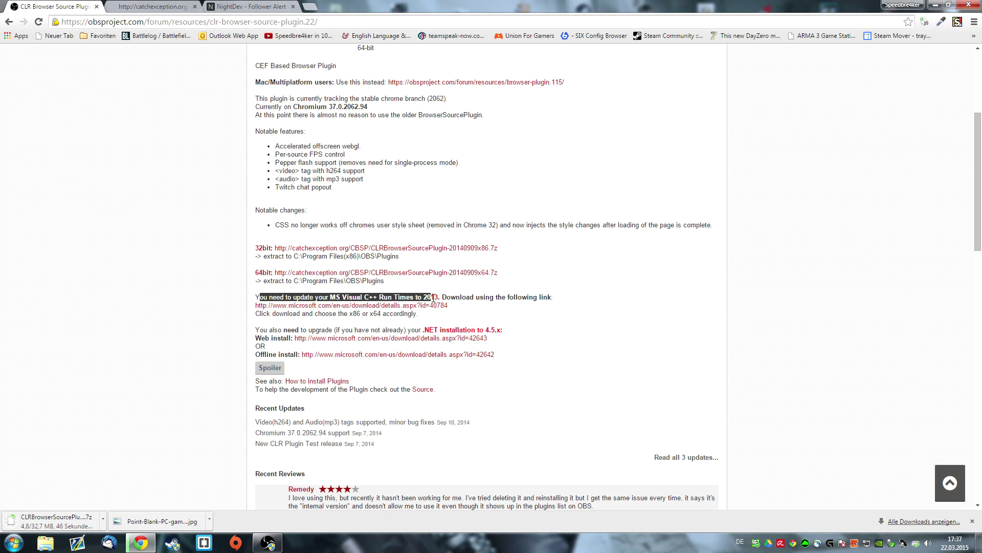
pyautogui.click(459, 297)
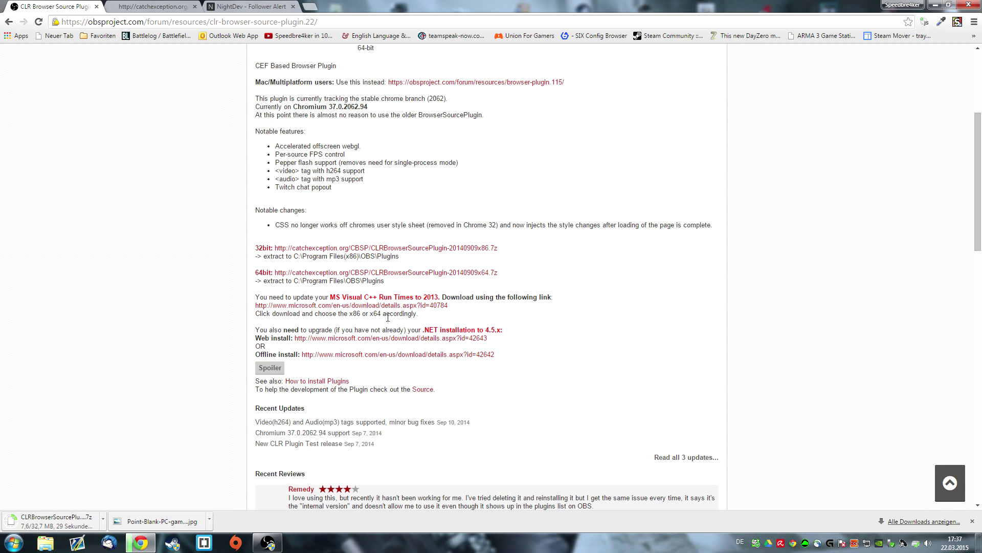
# Download vcredist_x64.exe, the 64-bit Visual C++ 2013 Redistributable, from the Microsoft Download Center
pyautogui.click(307, 306)
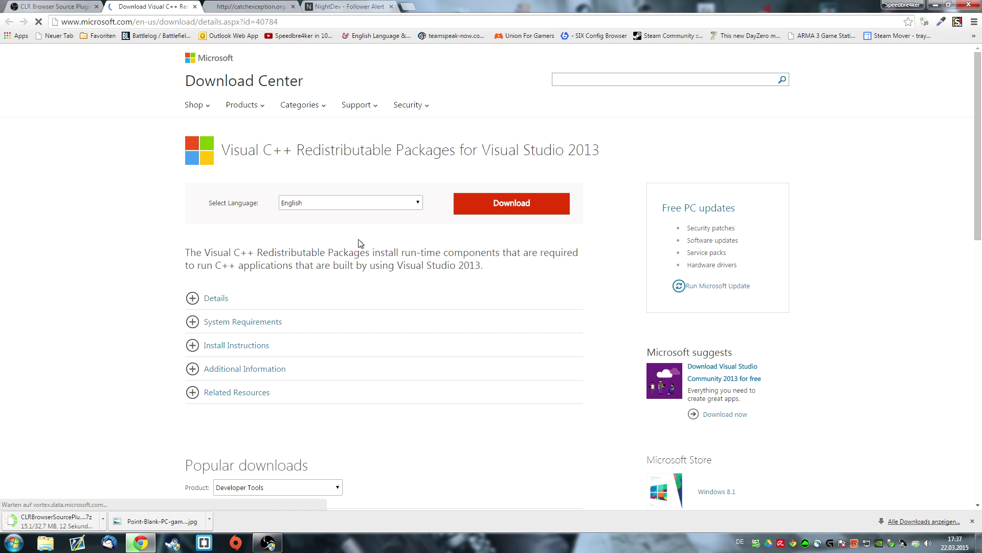
pyautogui.click(533, 209)
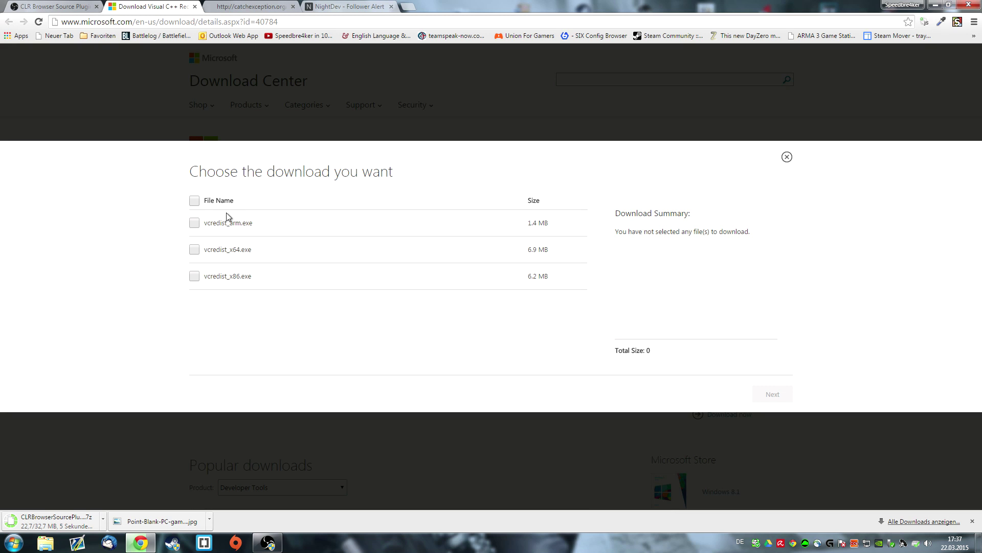
pyautogui.click(195, 249)
pyautogui.click(770, 401)
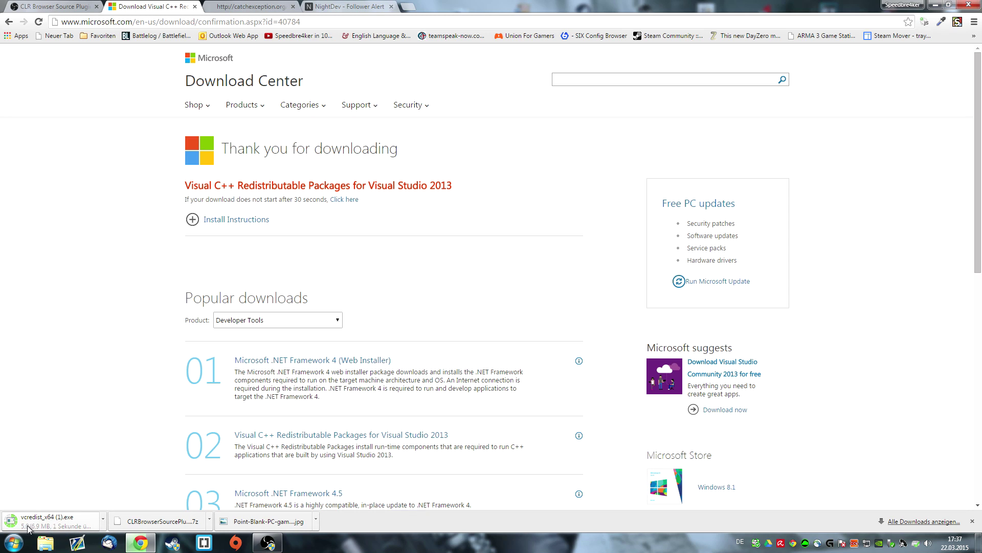
# Run vcredist_x64, agree to the licence and install it, then return to the plugin page
pyautogui.click(61, 526)
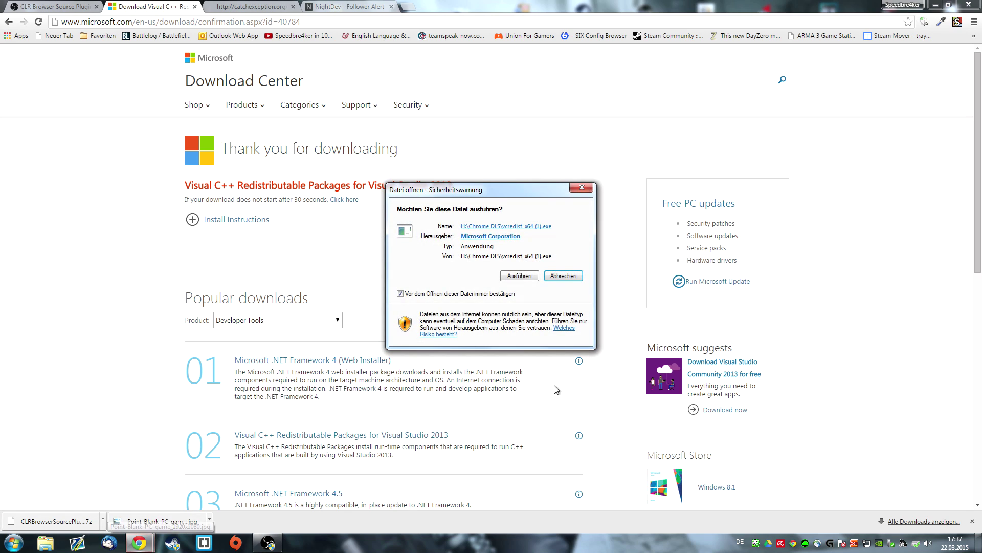
pyautogui.click(519, 276)
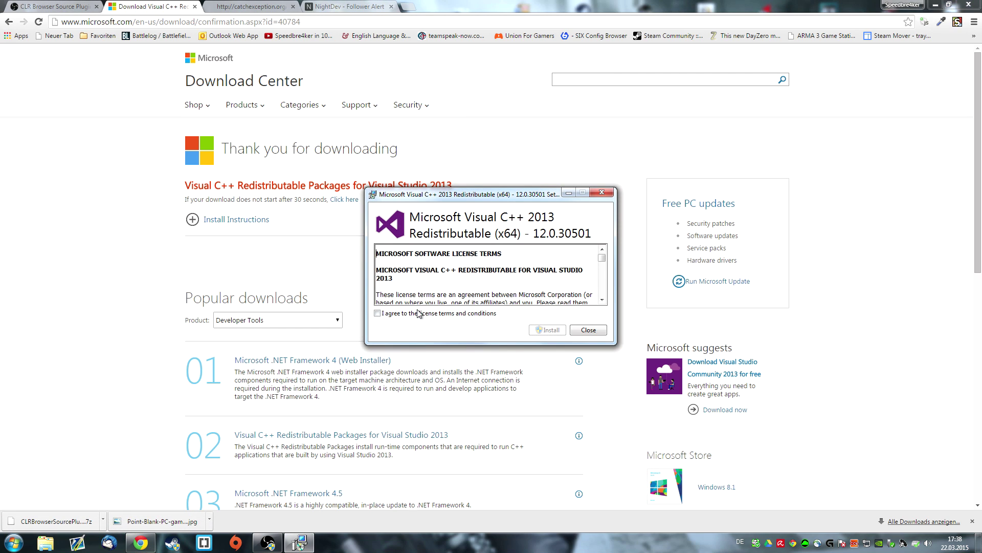
pyautogui.click(419, 313)
pyautogui.click(552, 330)
pyautogui.click(538, 293)
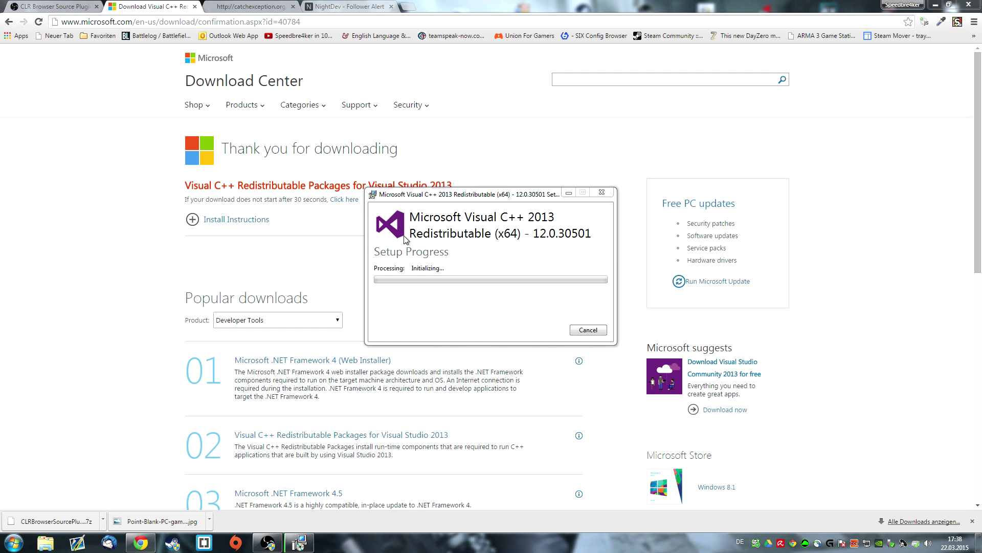
pyautogui.click(60, 6)
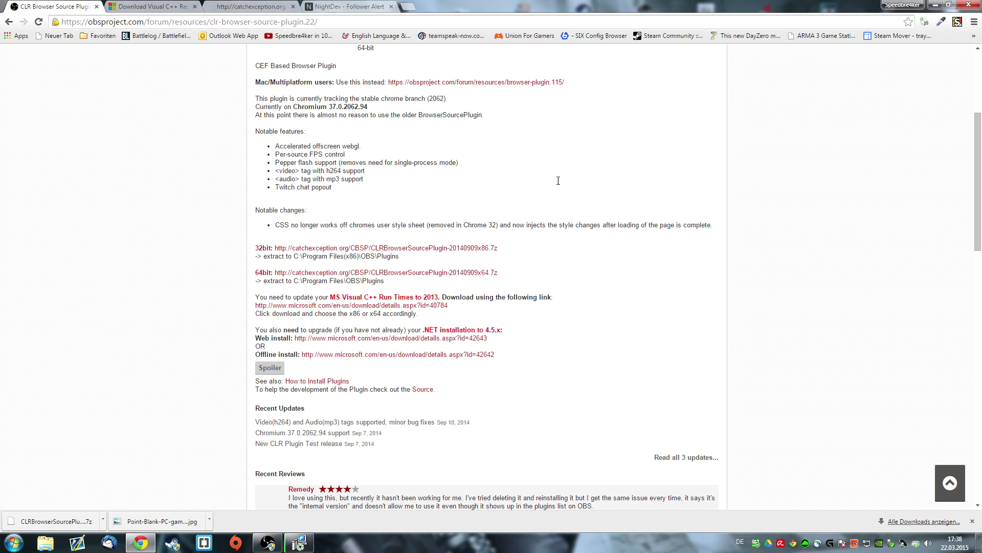
# Download and run the .NET Framework 4.5.2 web installer, then cancel its repair-or-remove screen
pyautogui.scroll(4, 278, 151)
pyautogui.scroll(-5, 271, 280)
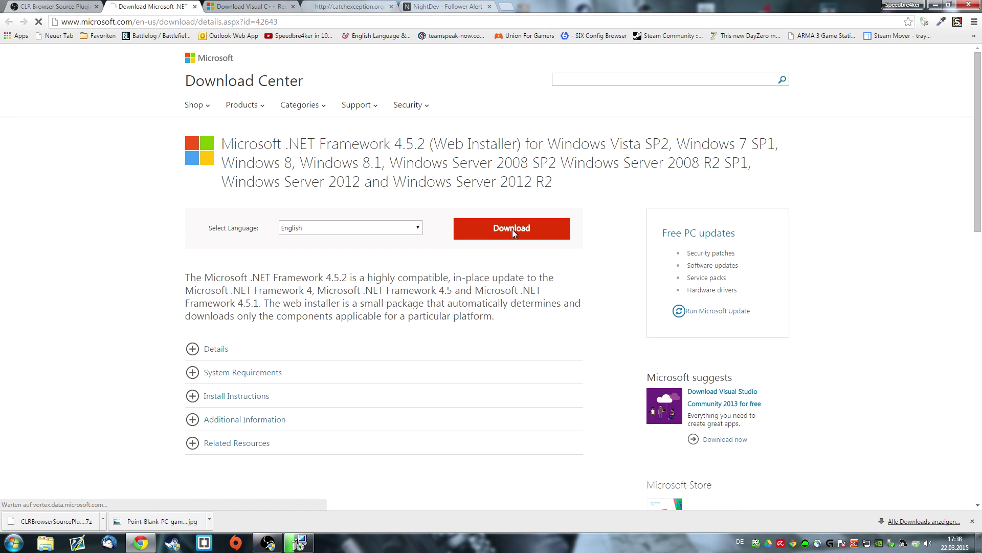
pyautogui.click(513, 234)
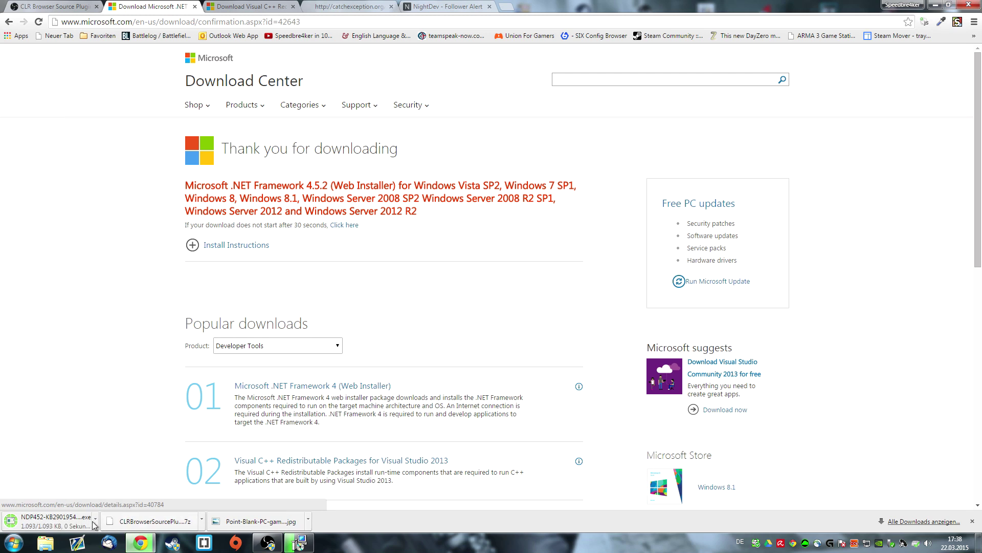
pyautogui.click(51, 523)
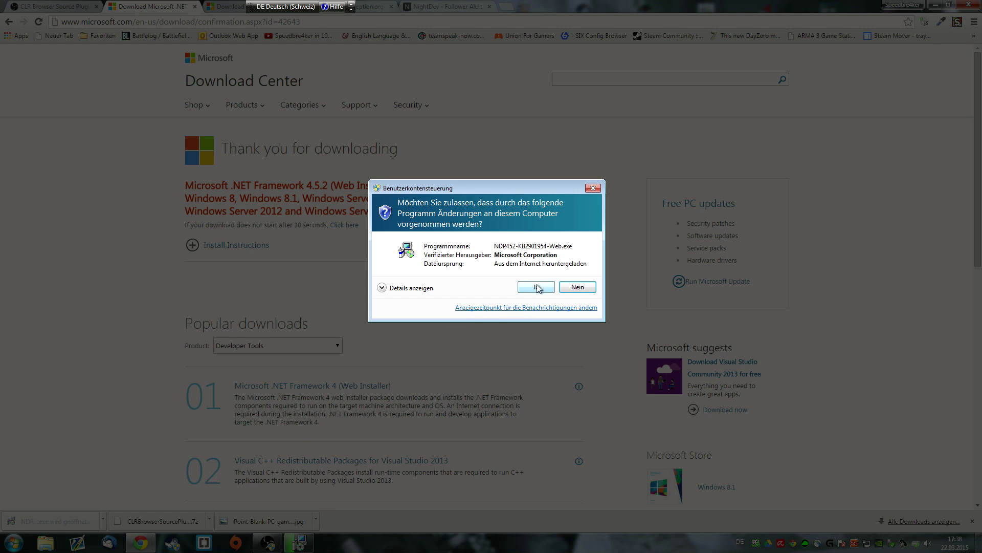
pyautogui.click(537, 287)
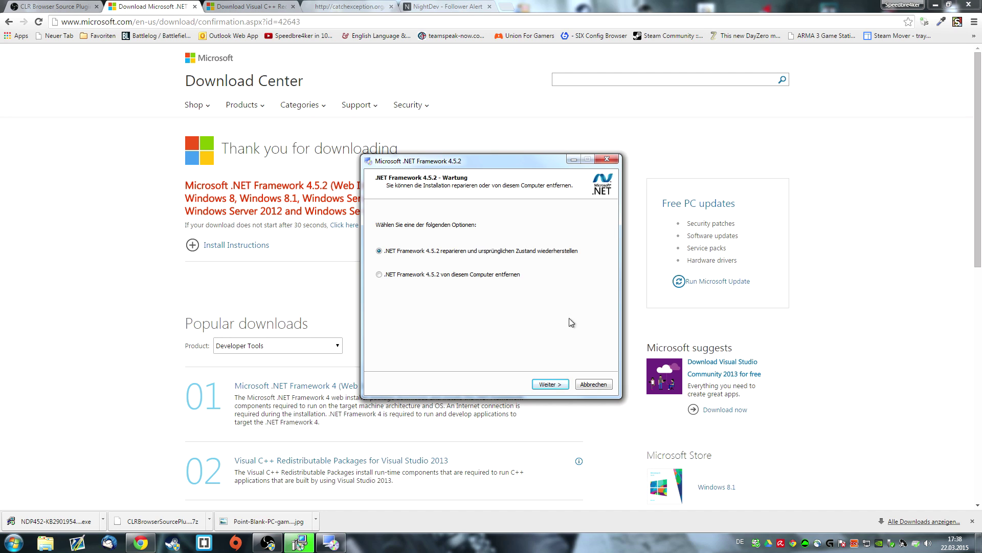
pyautogui.click(575, 387)
pyautogui.click(504, 304)
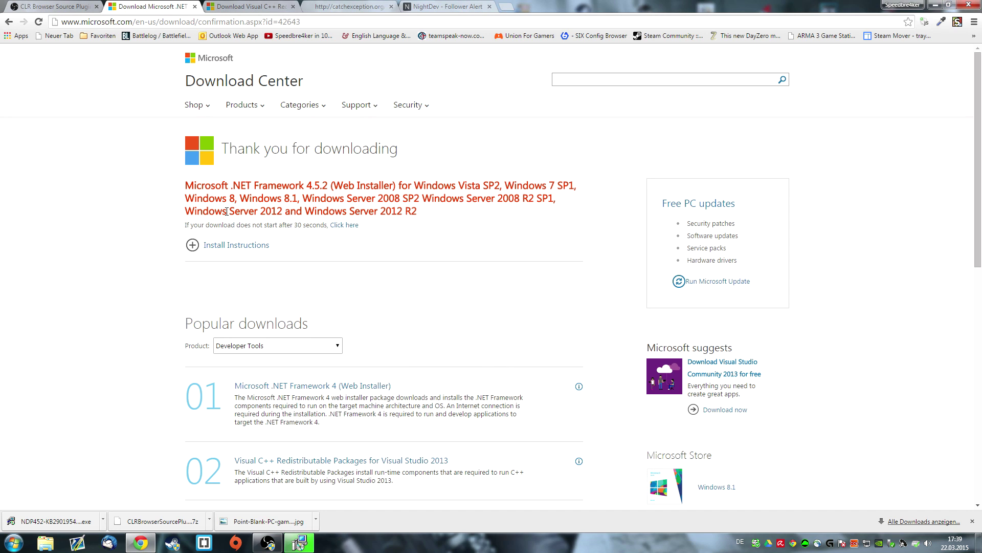
# Close the Visual C++ setup, try extracting the plugin archive from its folder, then open a new tab
pyautogui.click(585, 328)
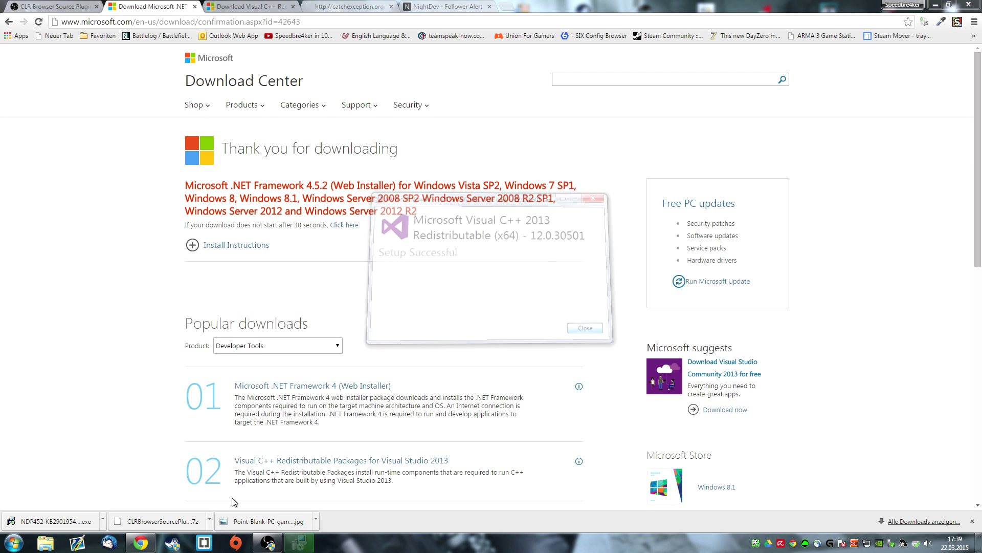
pyautogui.click(209, 520)
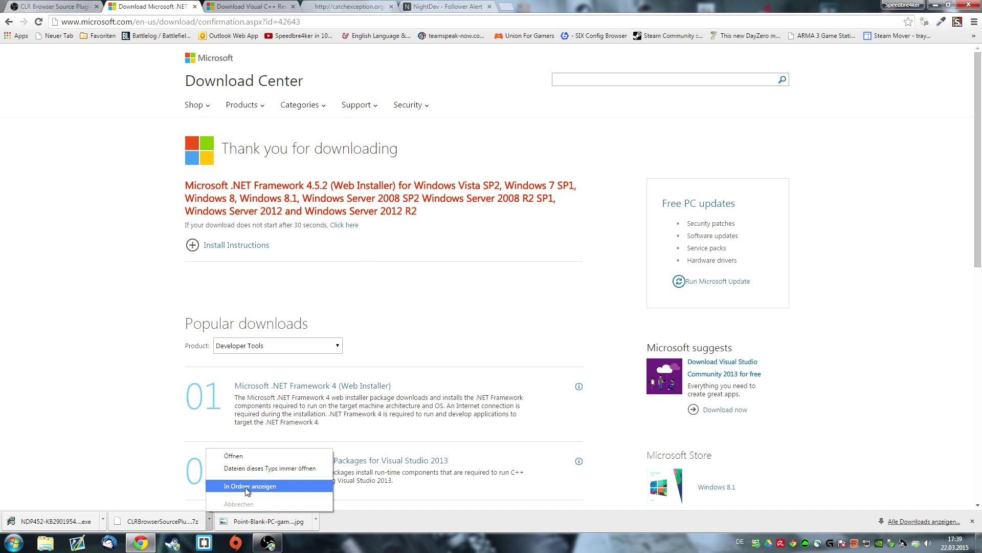
pyautogui.click(244, 486)
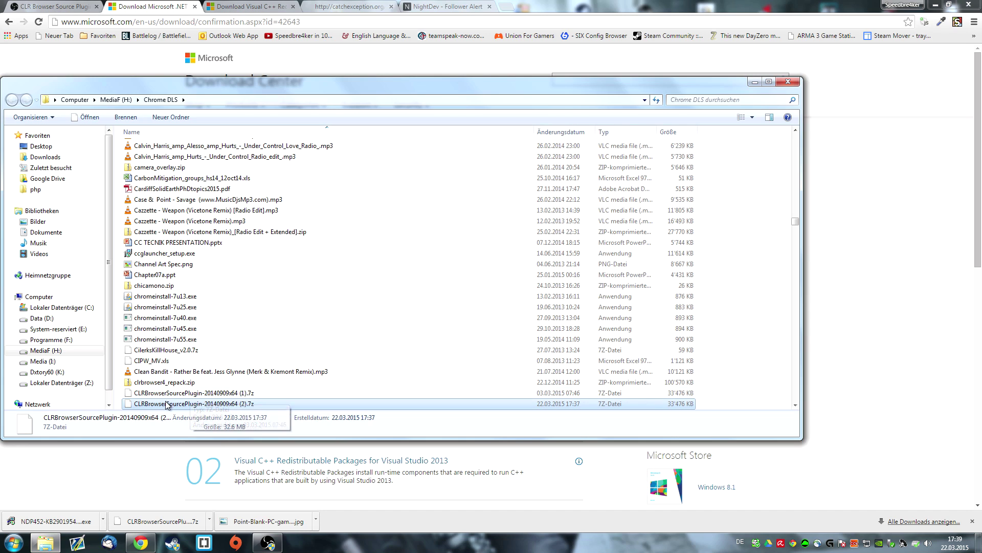
pyautogui.rightClick(166, 405)
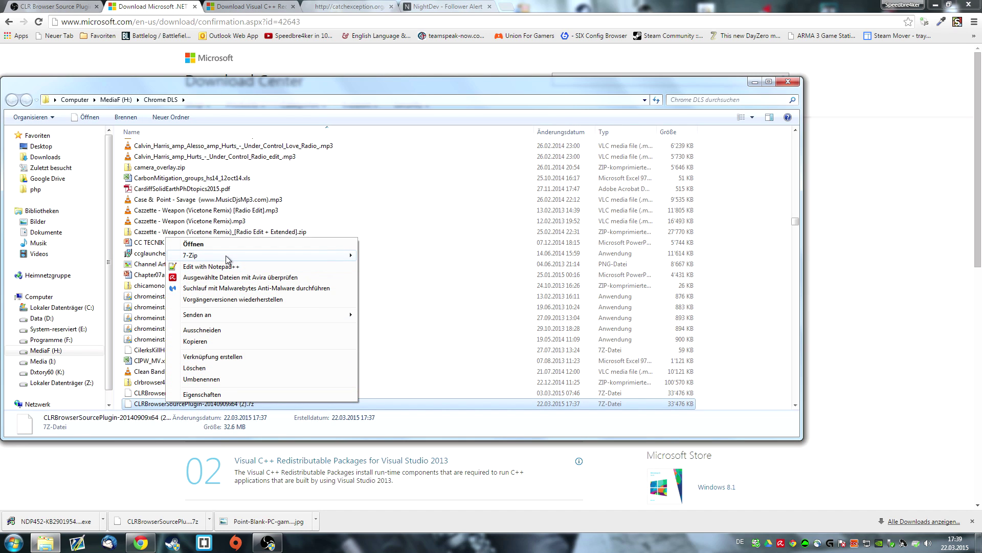
pyautogui.moveTo(269, 255)
pyautogui.click(410, 265)
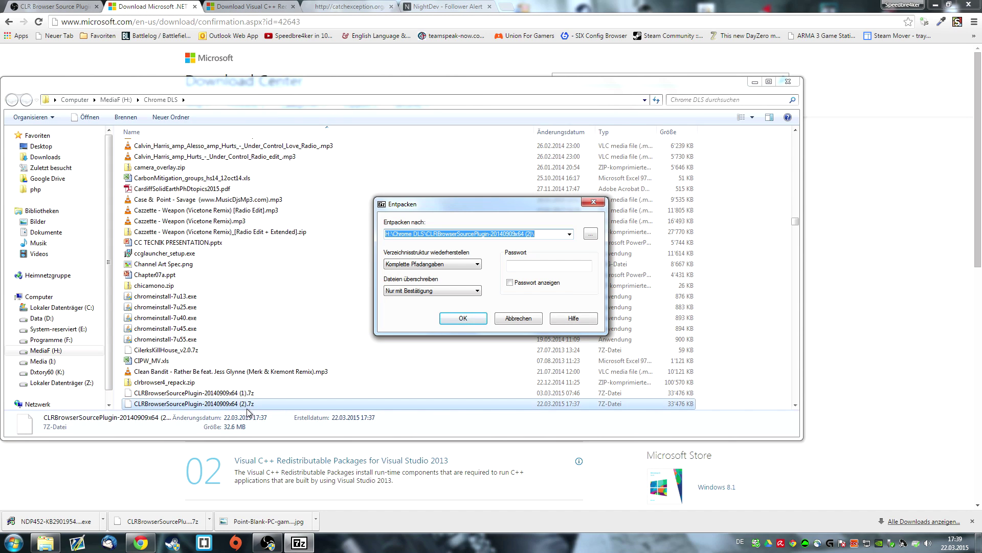
pyautogui.click(508, 6)
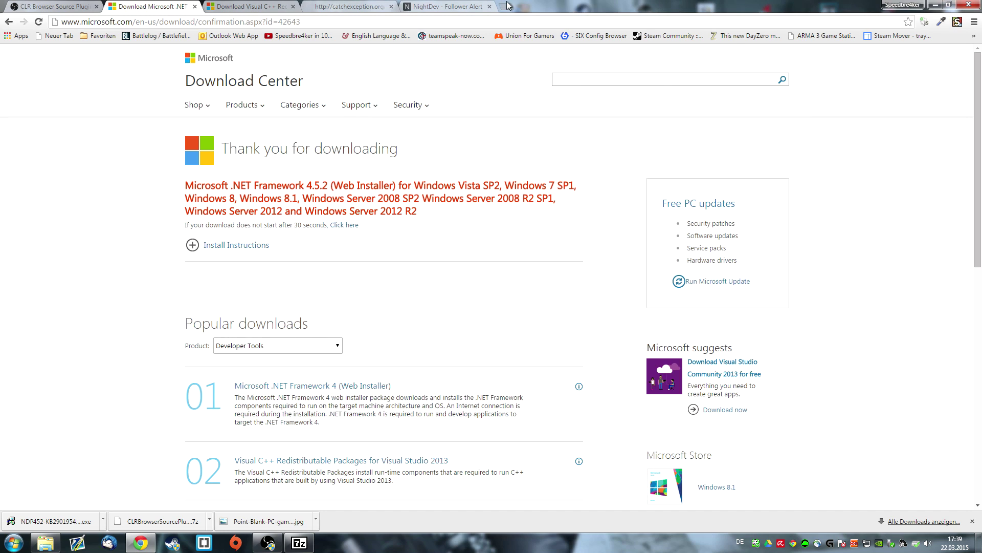
# Search for 7zip, open the official 7-Zip download page, then close that tab
pyautogui.write('7zip')
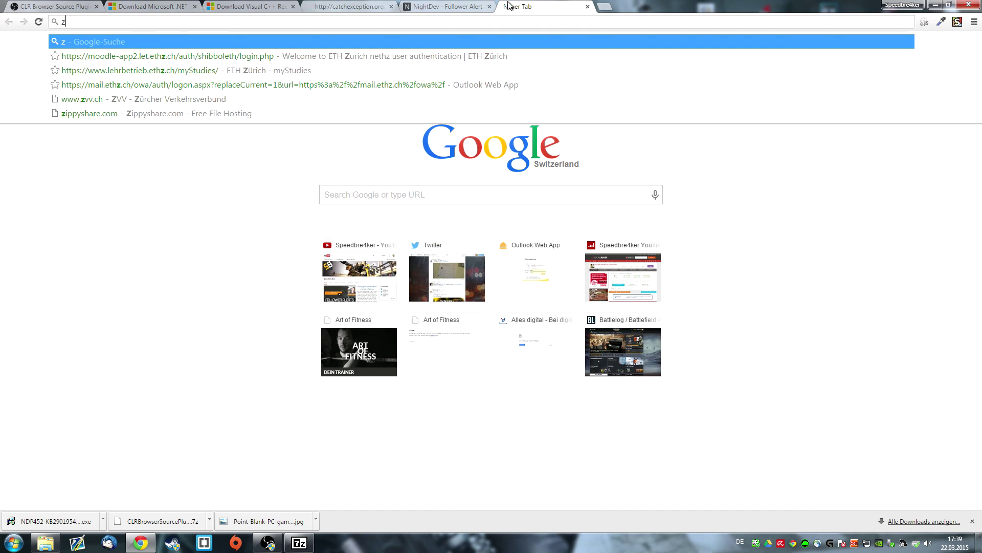
pyautogui.press('Return')
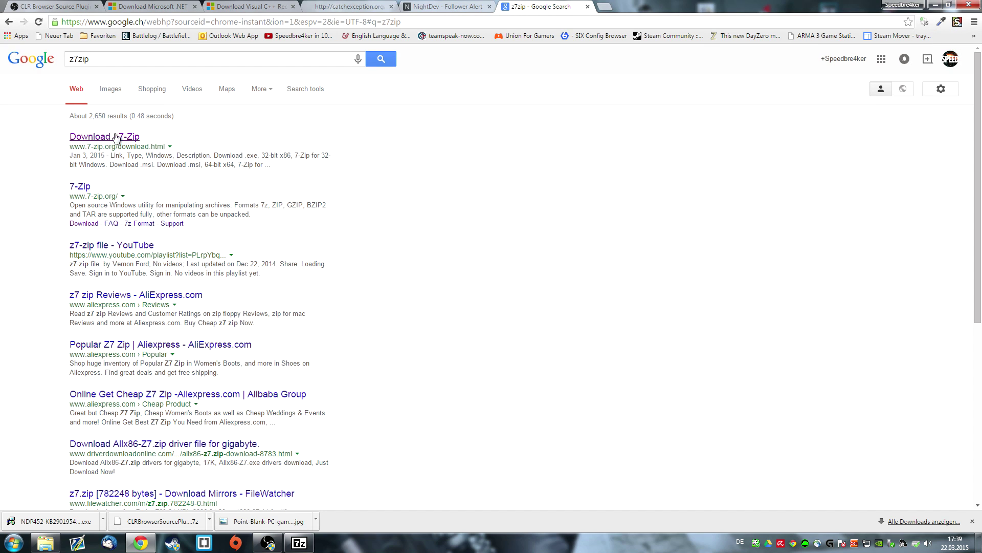
pyautogui.click(113, 137)
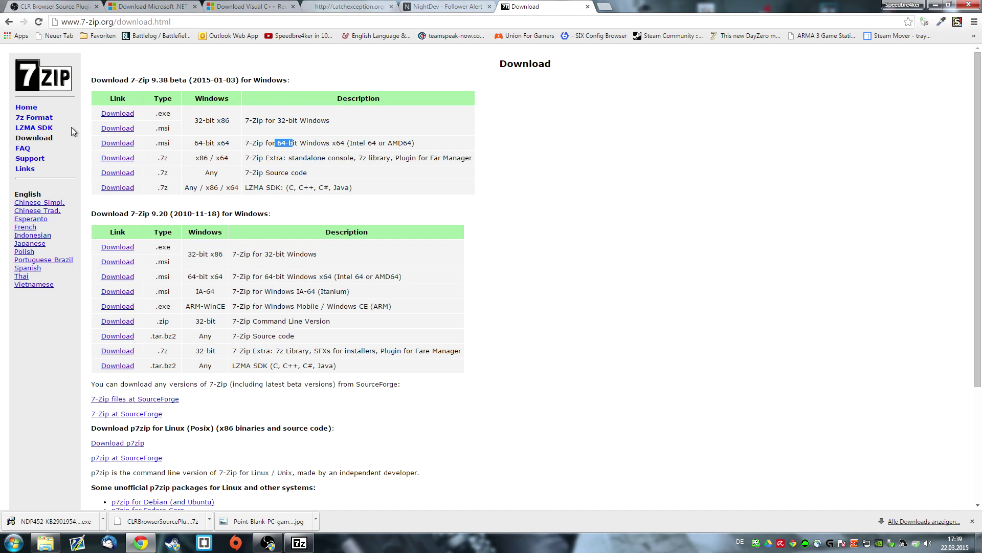
pyautogui.click(588, 6)
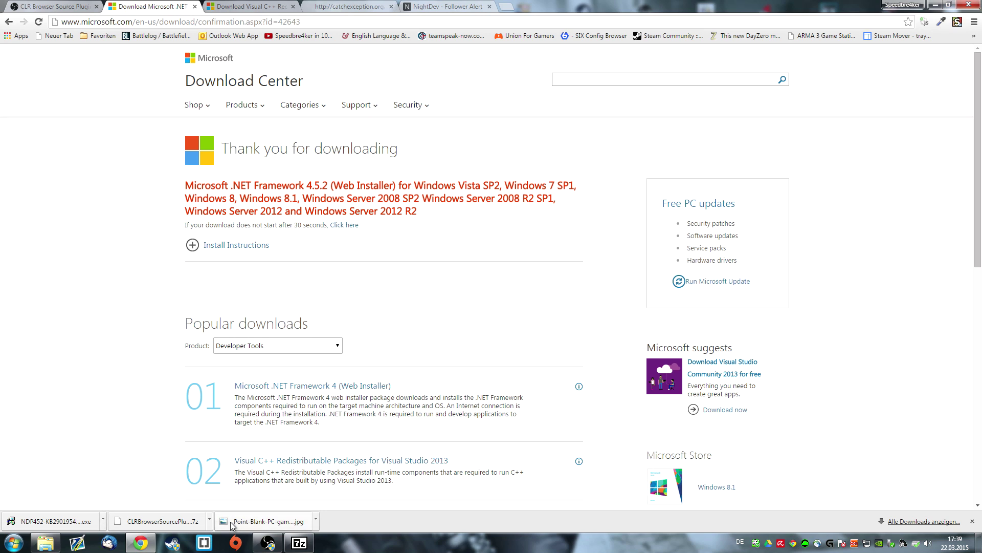
# Extract the downloaded CLR Browser Source plugin archive with 7-Zip into its suggested folder
pyautogui.click(209, 518)
pyautogui.click(228, 495)
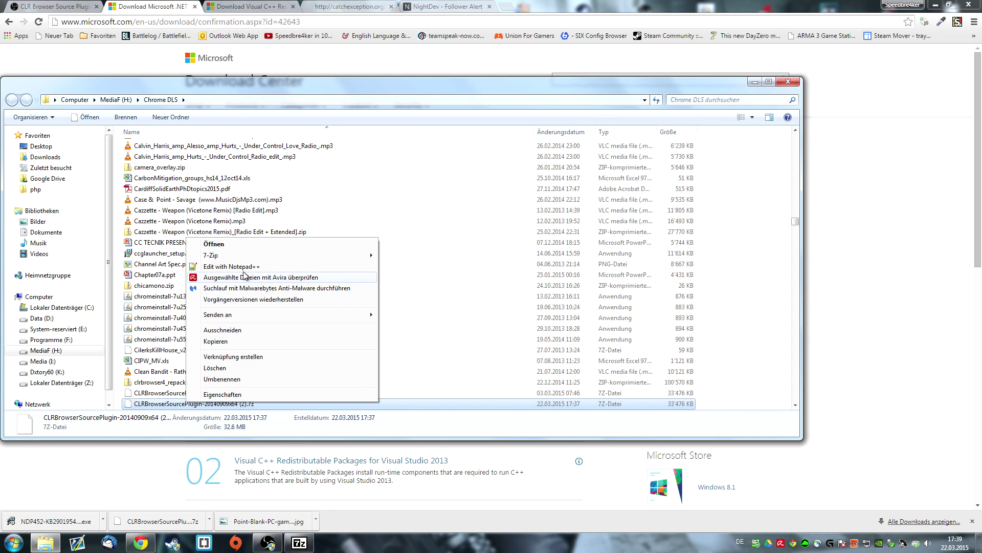
pyautogui.moveTo(270, 256)
pyautogui.click(414, 266)
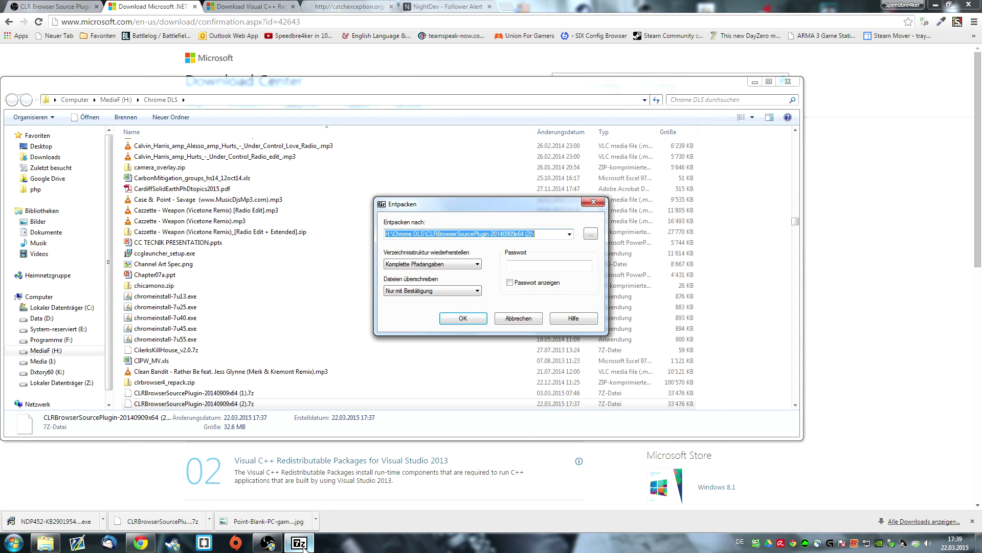
pyautogui.click(463, 318)
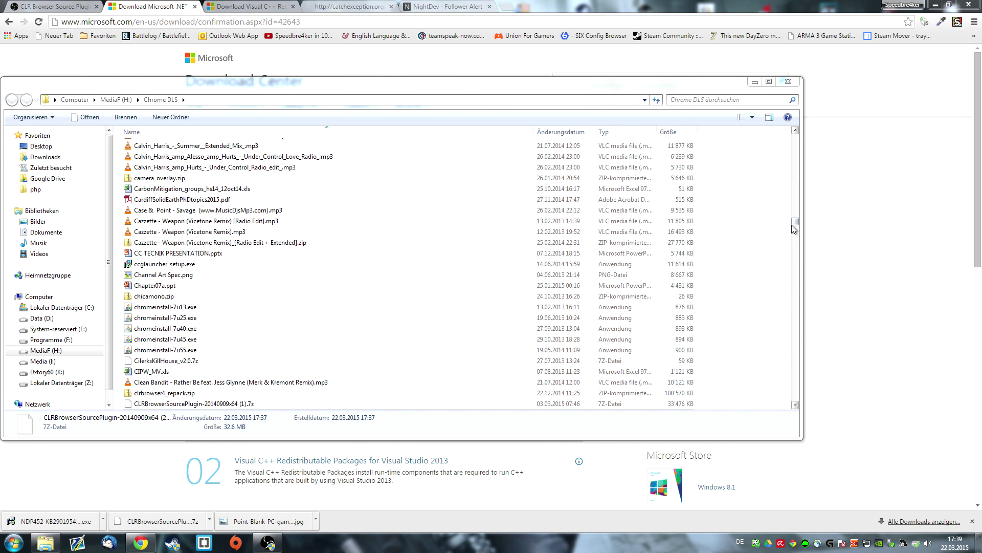
pyautogui.moveTo(794, 225); pyautogui.dragTo(796, 149)
# Open the extracted CLRBrowserSourcePlugin-20140909x64 (2) folder and select CLRHostPlugin and CLRHostPlugin.dll
pyautogui.click(244, 178)
pyautogui.press('c')
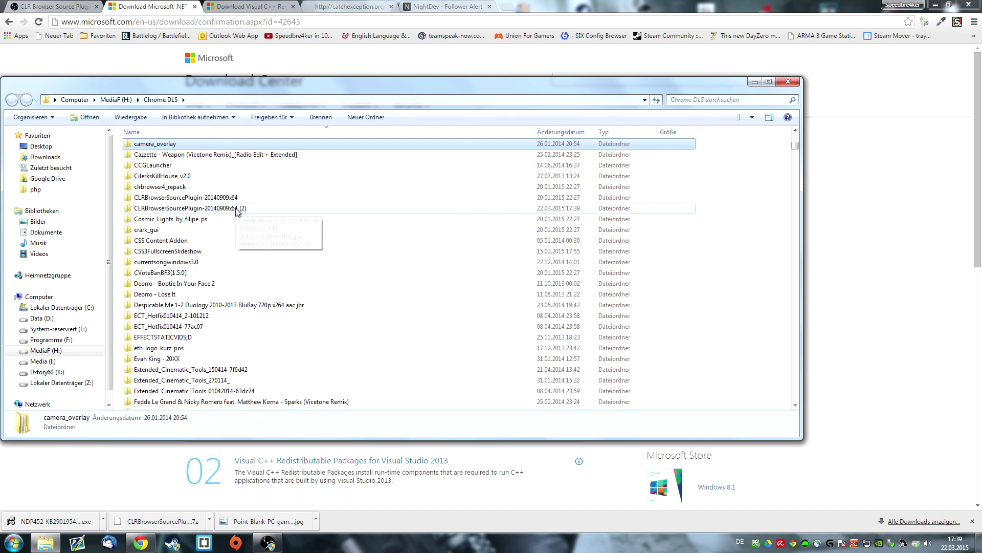
pyautogui.press('Down')
pyautogui.press('Down')
pyautogui.press('Down')
pyautogui.press('Down')
pyautogui.press('Down')
pyautogui.press('Down')
pyautogui.press('Return')
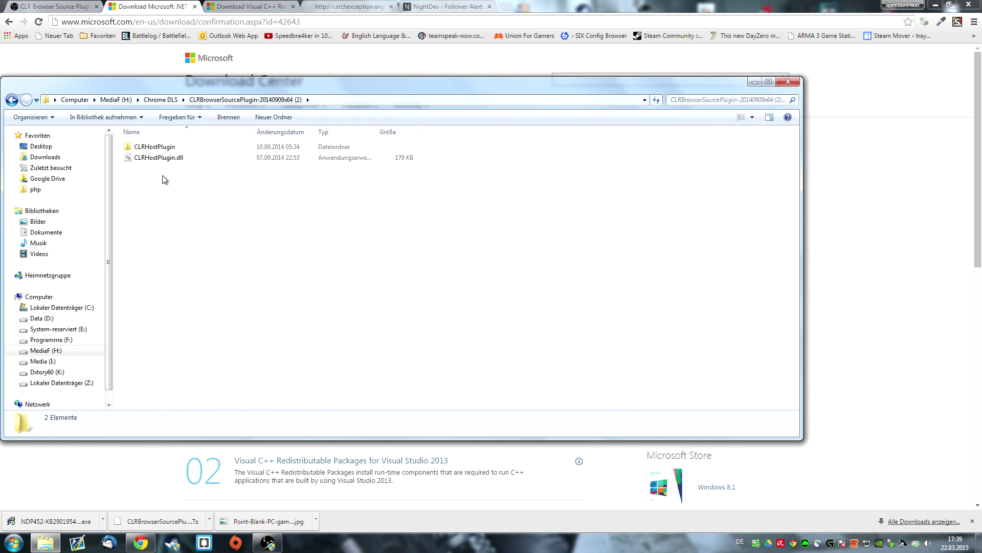
pyautogui.press('Down')
pyautogui.hotkey('shift', 'Down')
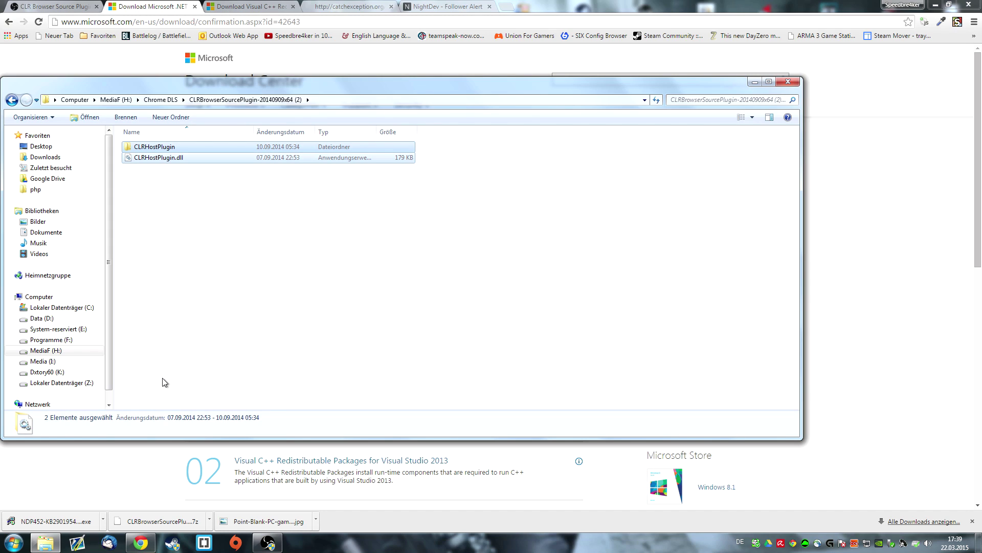
# Navigate to the C:\Programme\OBS\plugins folder
pyautogui.click(64, 309)
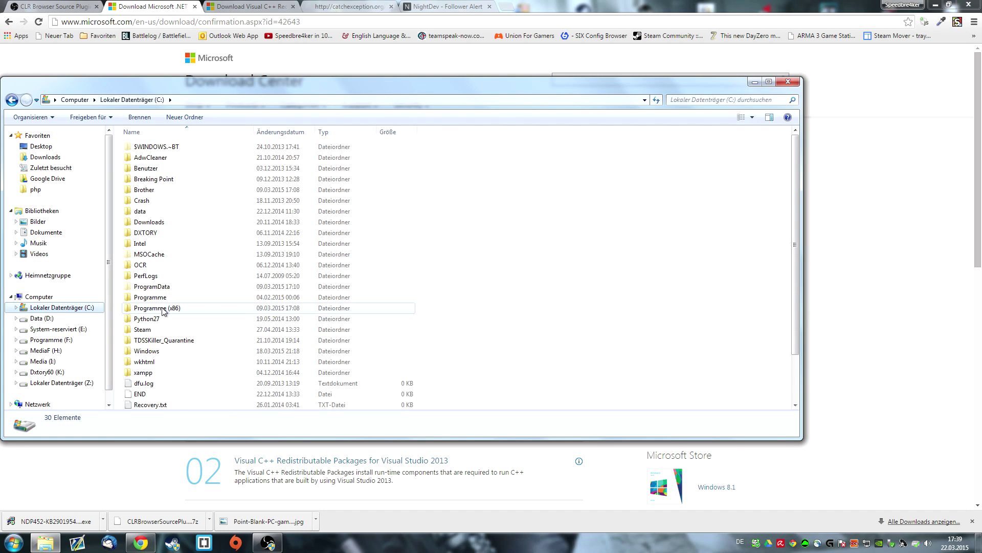
pyautogui.doubleClick(174, 301)
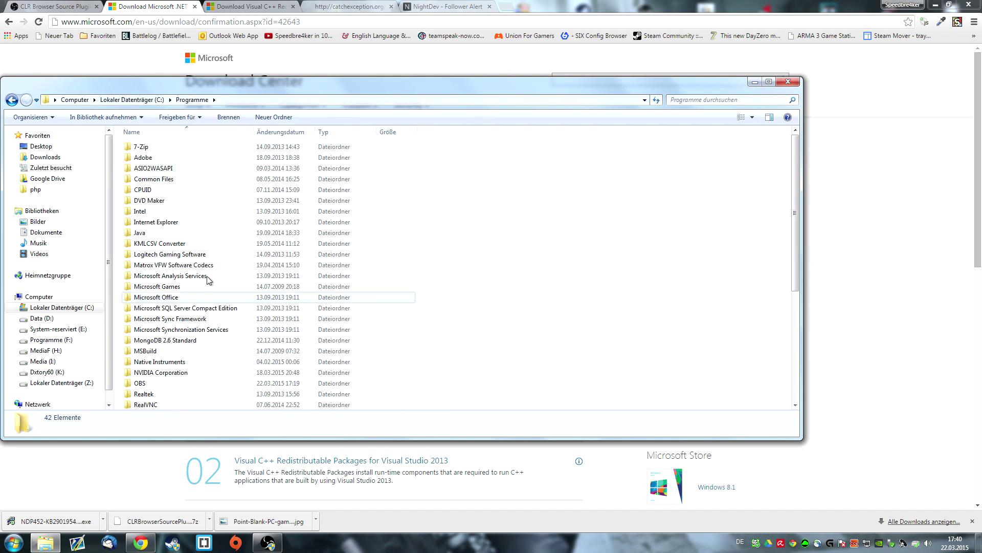
pyautogui.click(216, 330)
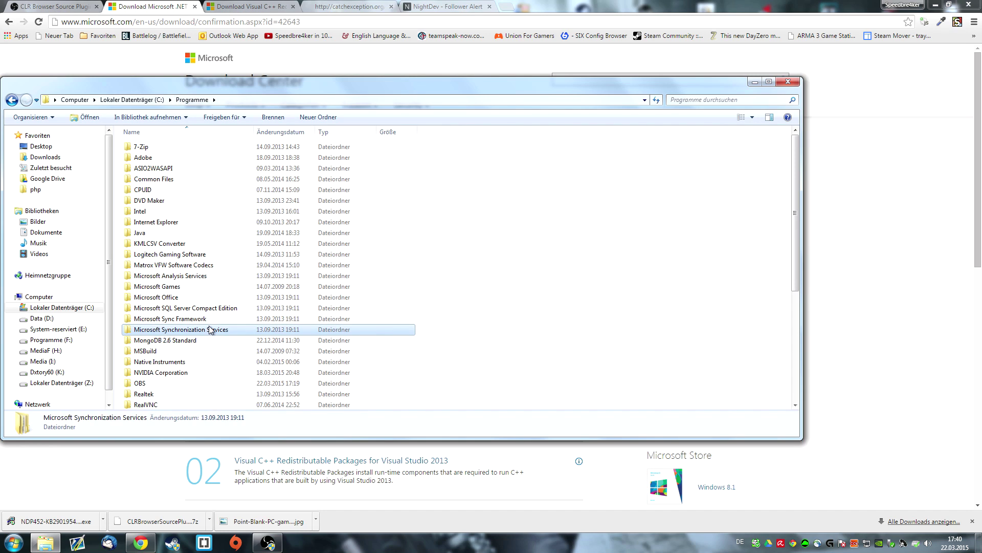
pyautogui.doubleClick(152, 383)
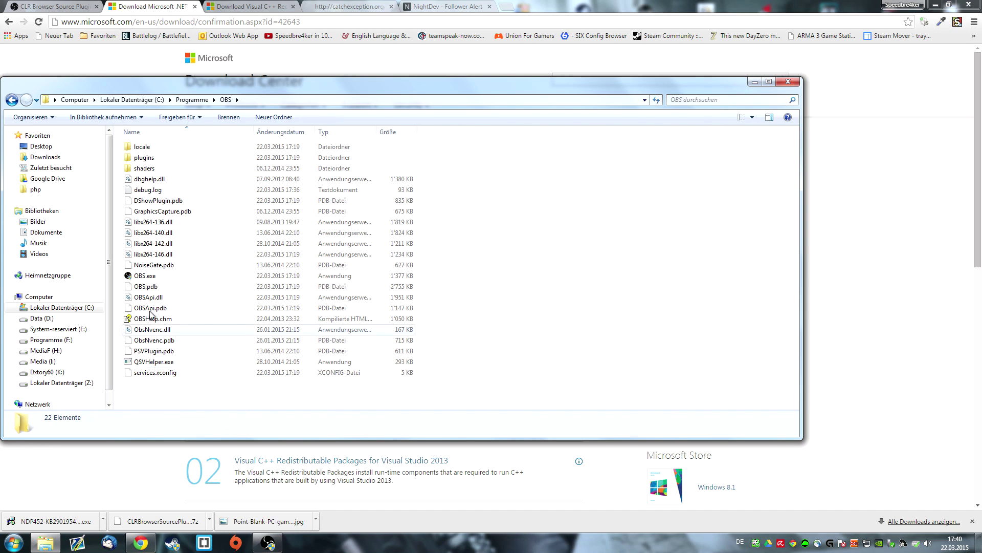
pyautogui.doubleClick(148, 158)
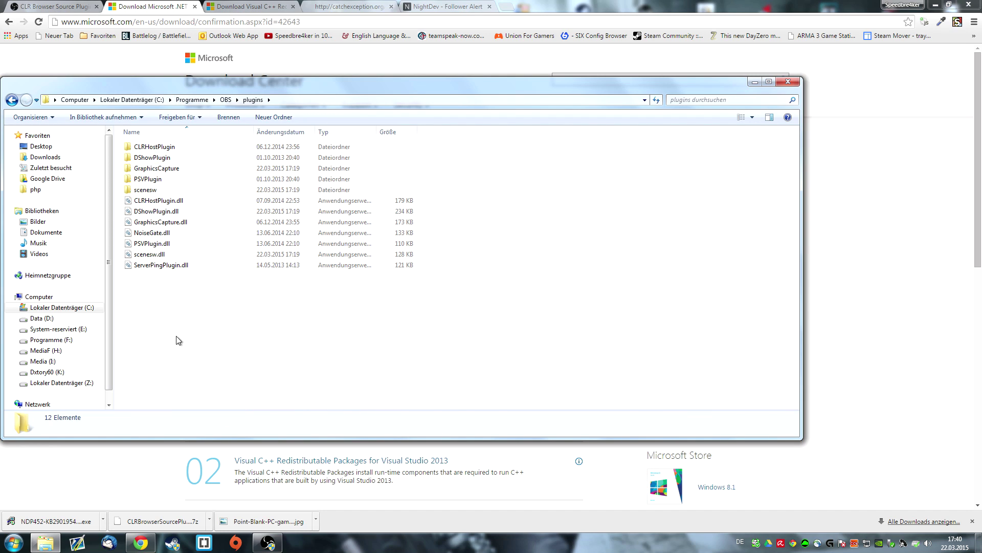
# Paste the plugin files, replacing the old CLRHostPlugin files, closing OBS so the copy completes
pyautogui.hotkey('ctrl', 'v')
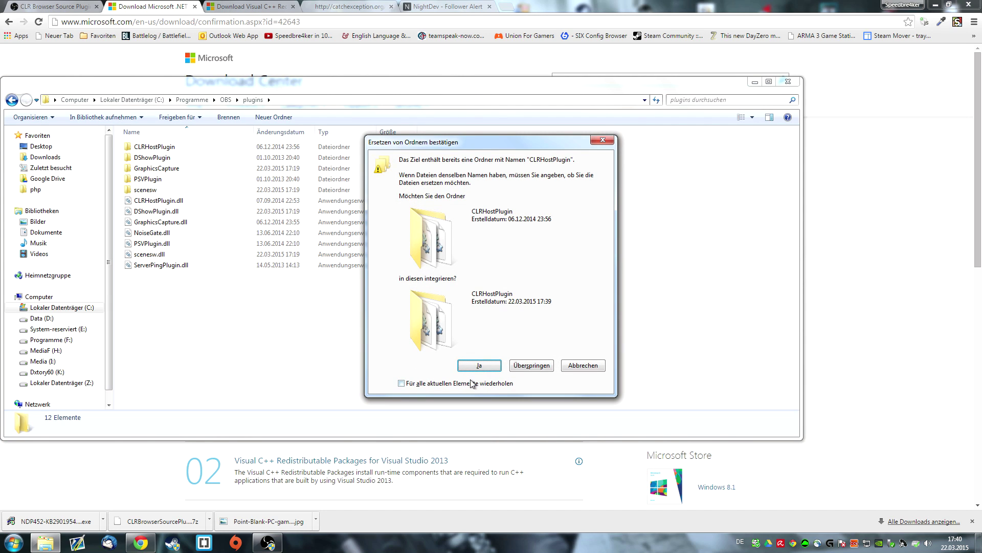
pyautogui.click(471, 384)
pyautogui.click(490, 366)
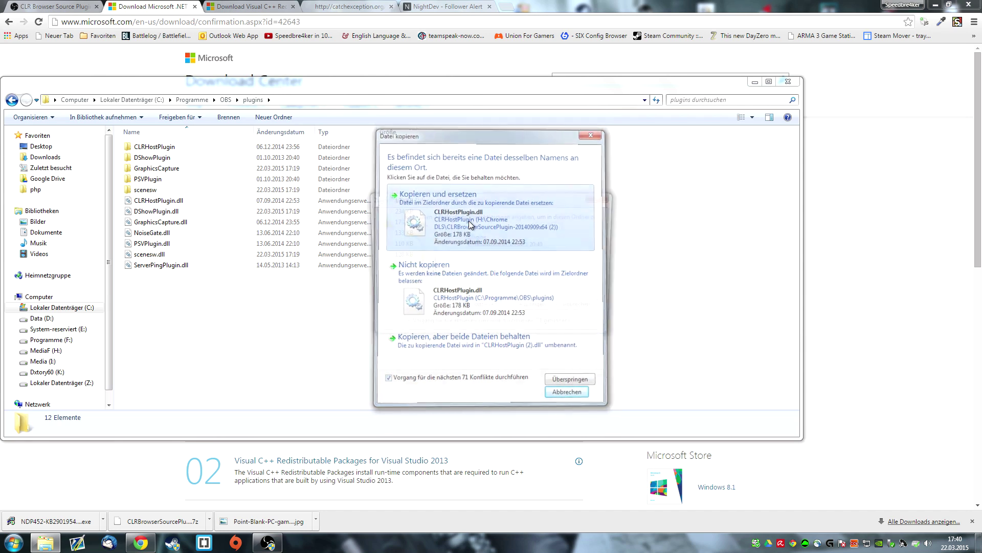
pyautogui.click(469, 223)
pyautogui.click(474, 313)
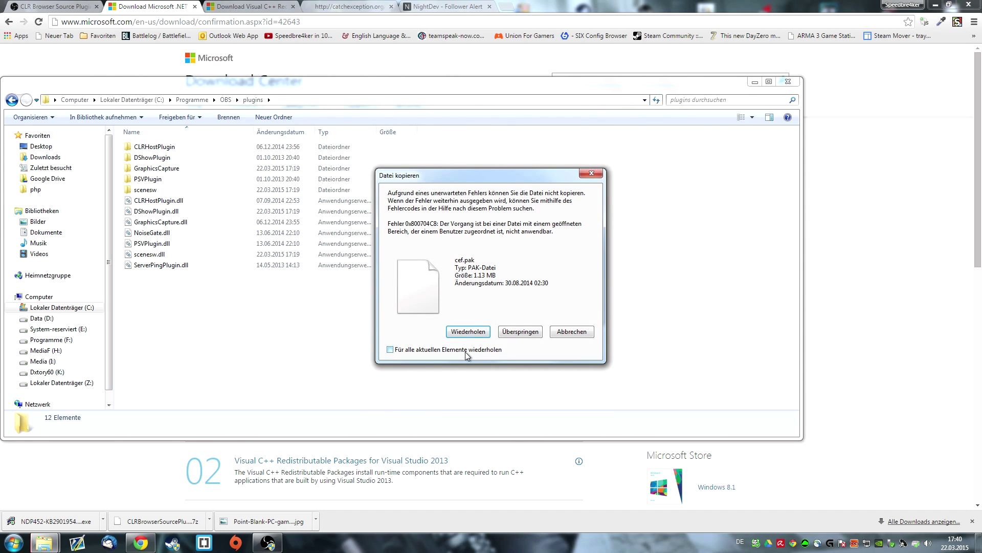
pyautogui.click(267, 542)
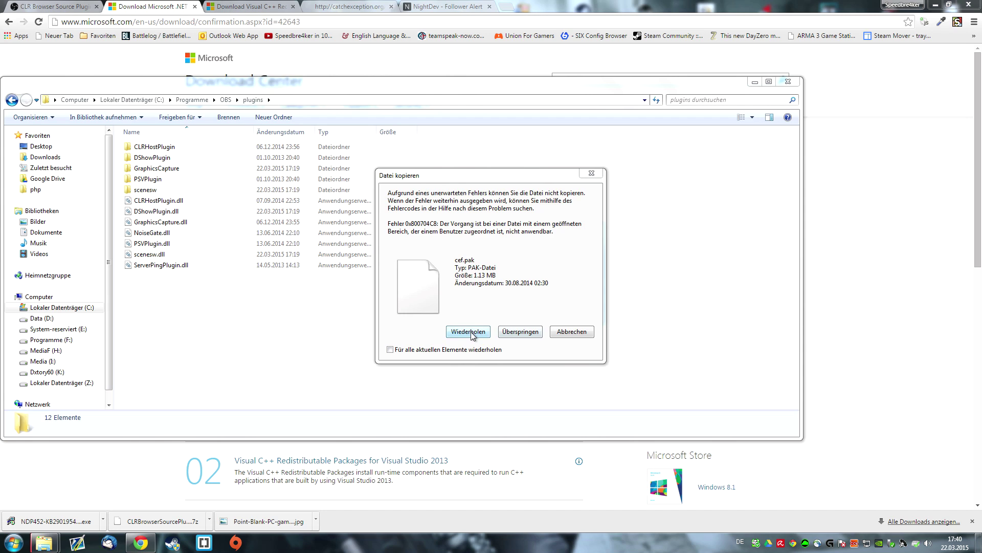
pyautogui.click(471, 330)
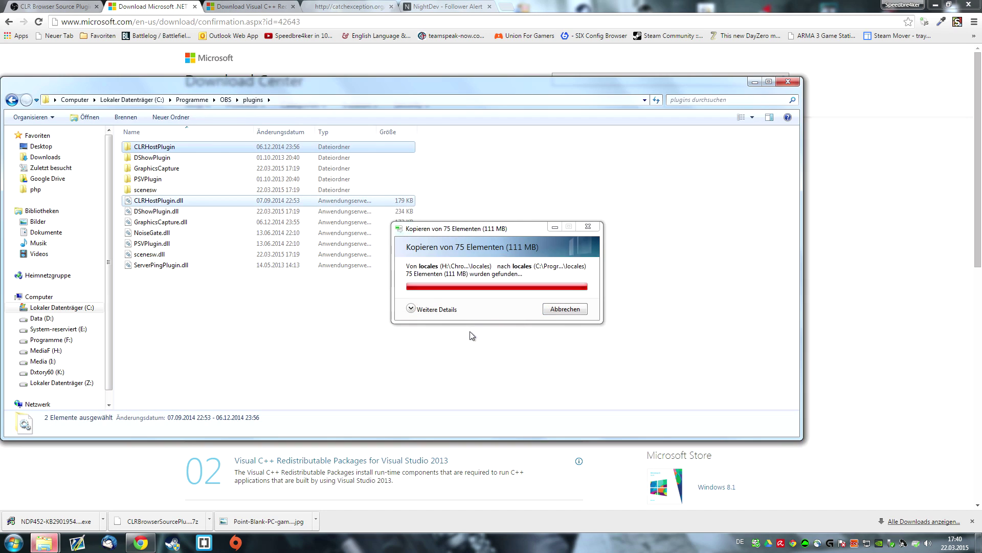
pyautogui.click(791, 81)
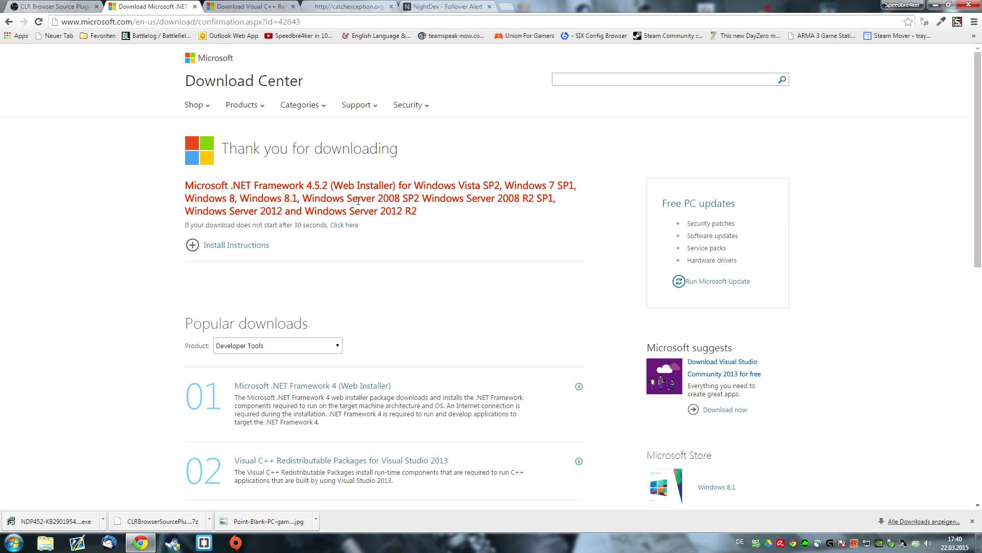
# Close the .NET, Visual C++ and catchexception tabs and scroll to the top of the plugin page
pyautogui.moveTo(235, 183); pyautogui.dragTo(358, 177)
pyautogui.click(192, 7)
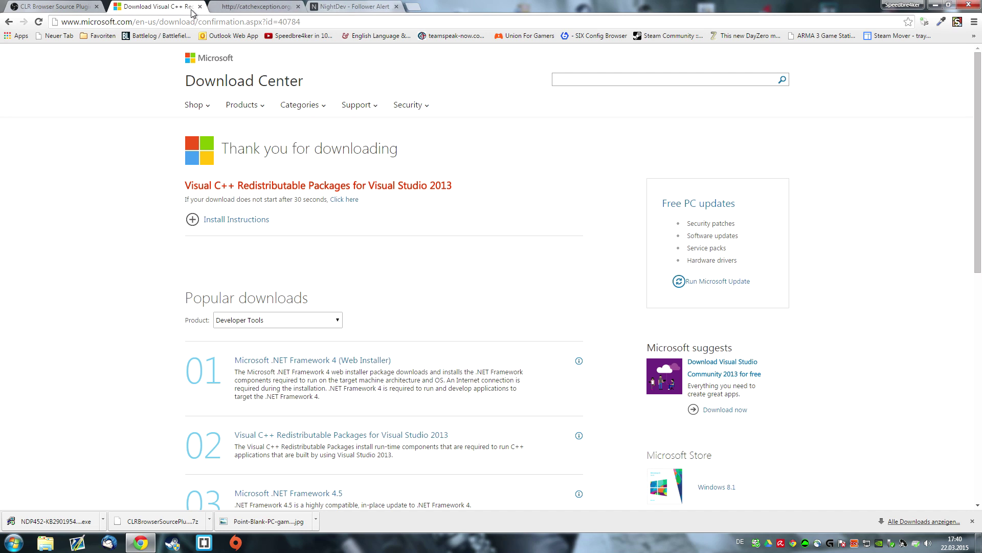
pyautogui.moveTo(193, 191); pyautogui.dragTo(246, 191)
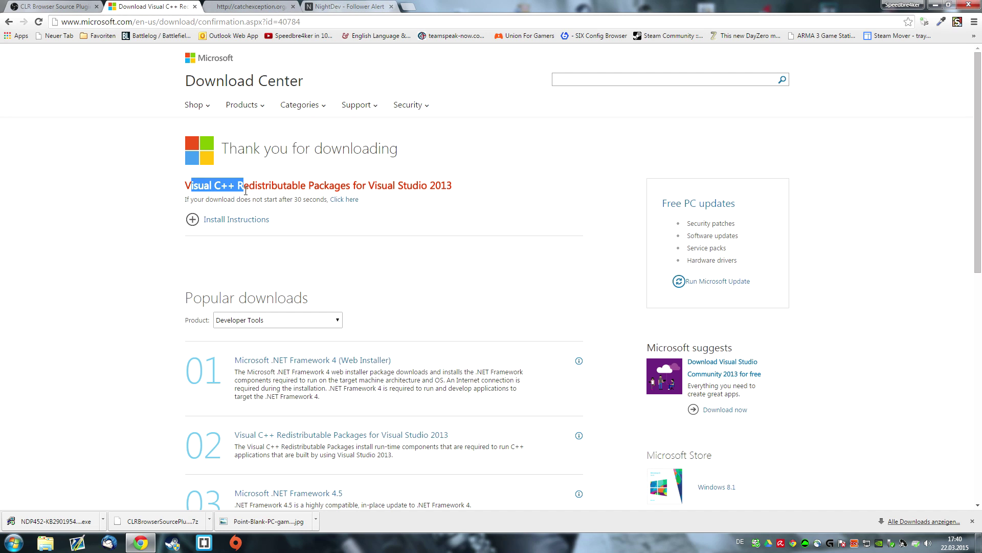
pyautogui.click(194, 7)
pyautogui.click(194, 6)
pyautogui.click(56, 6)
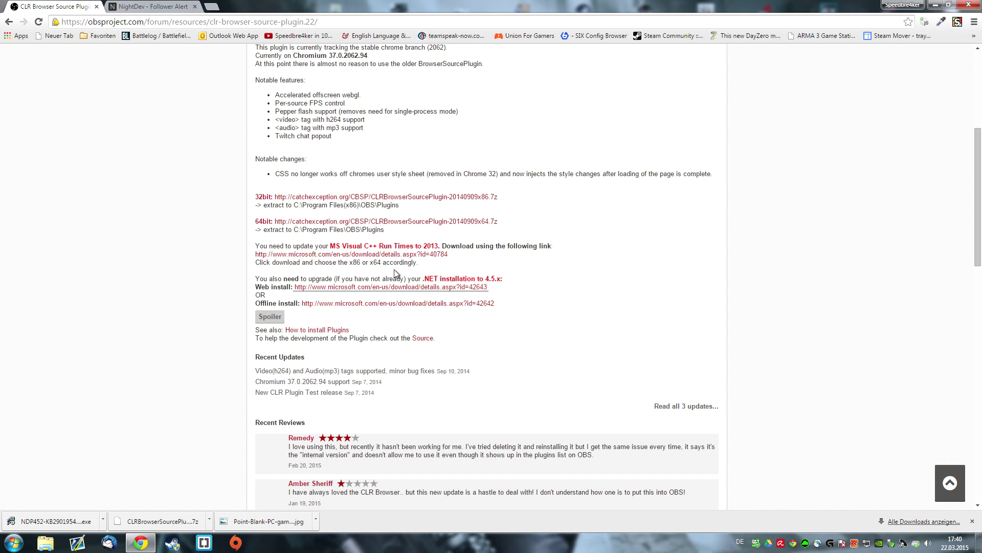
pyautogui.scroll(4, 640, 194)
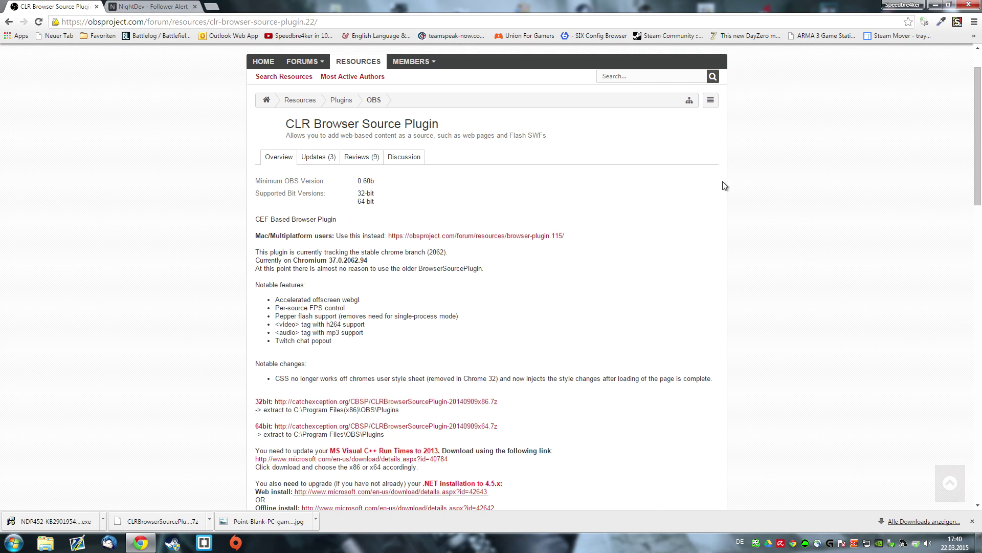
pyautogui.click(936, 6)
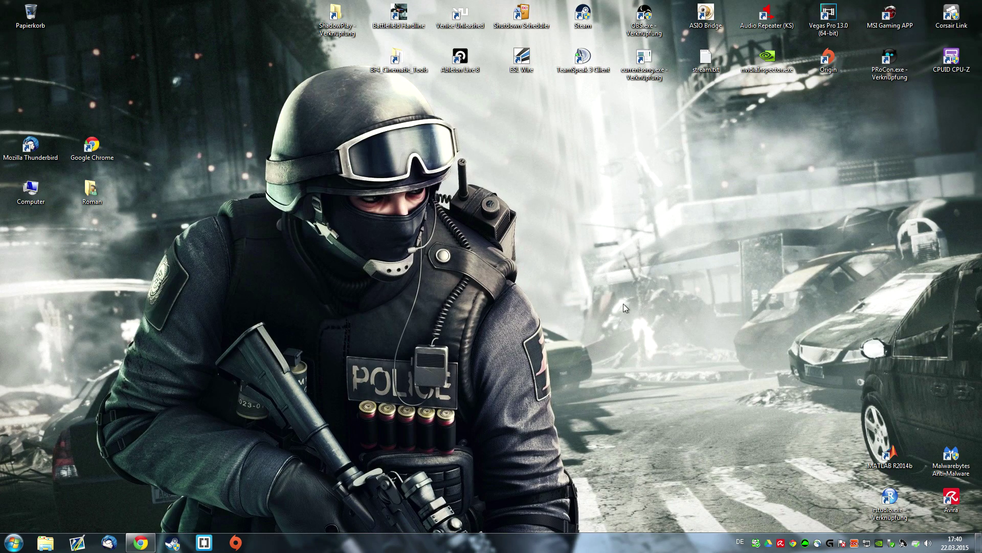
pyautogui.doubleClick(646, 21)
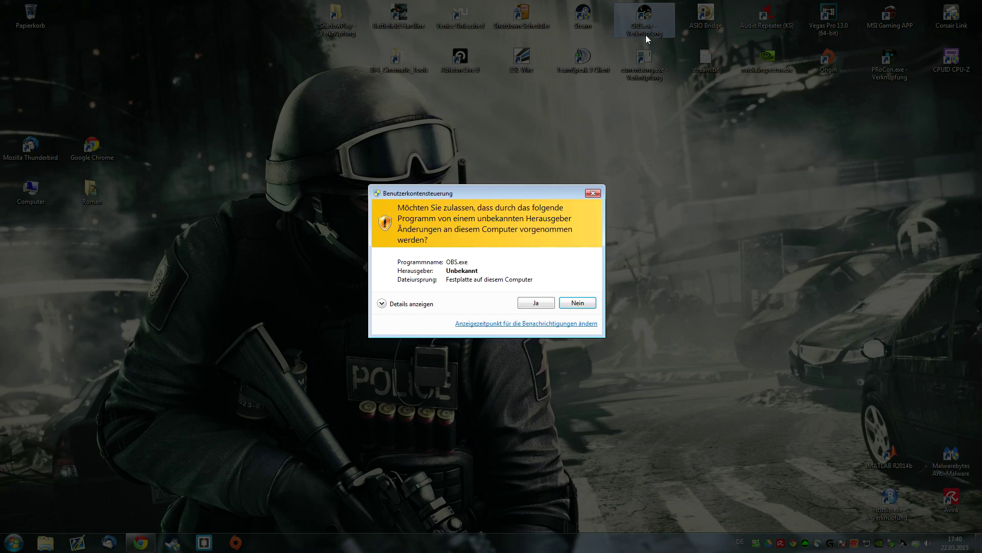
pyautogui.click(537, 302)
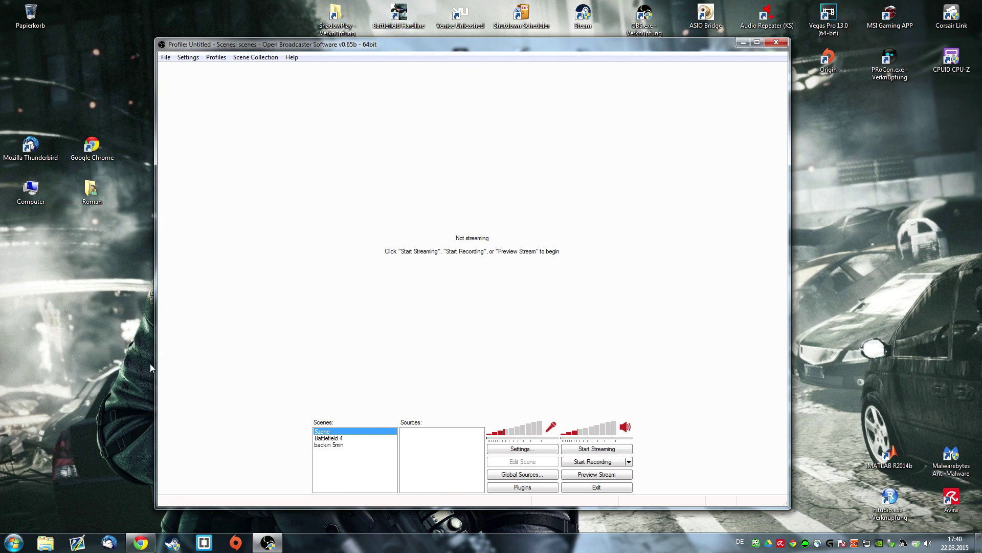
pyautogui.click(46, 542)
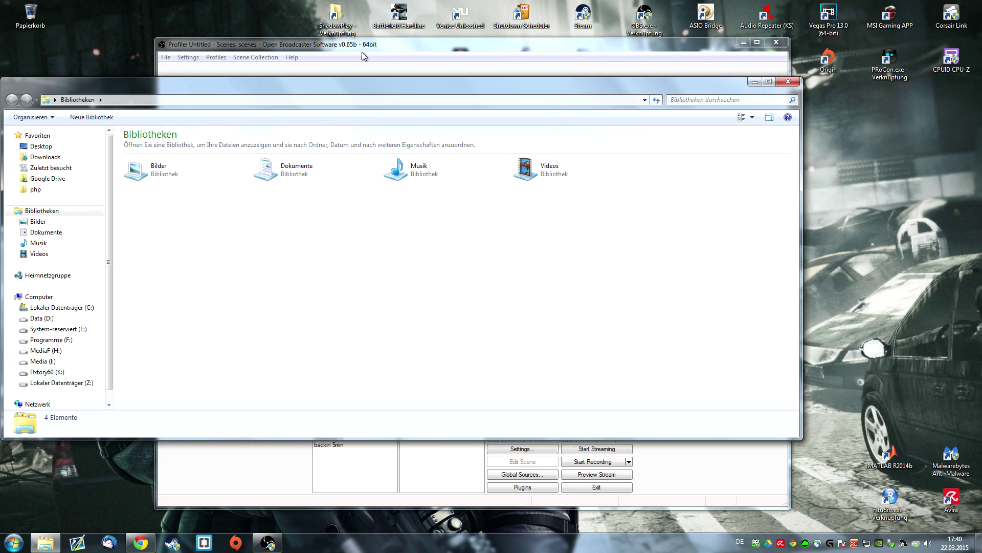
pyautogui.click(60, 307)
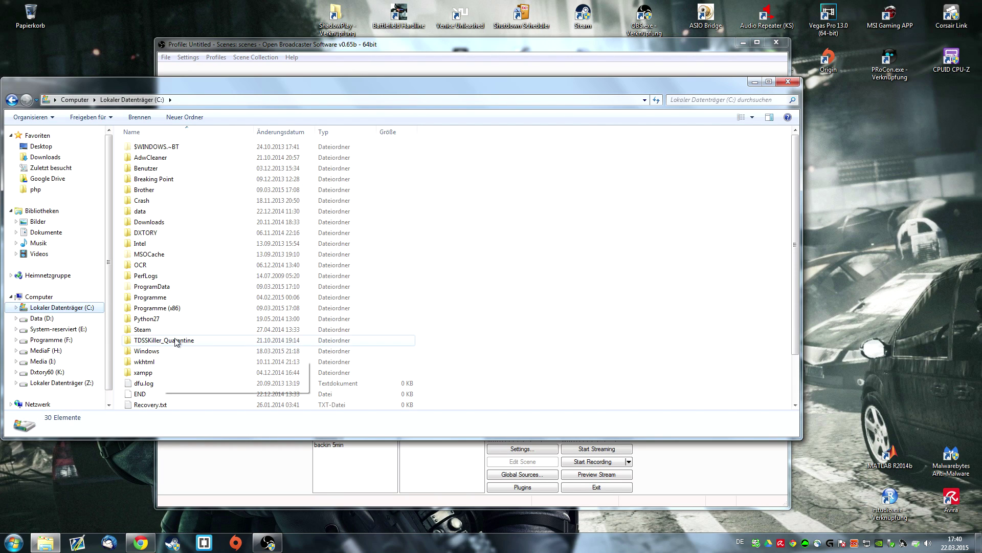
pyautogui.doubleClick(193, 297)
pyautogui.press('o')
pyautogui.press('Return')
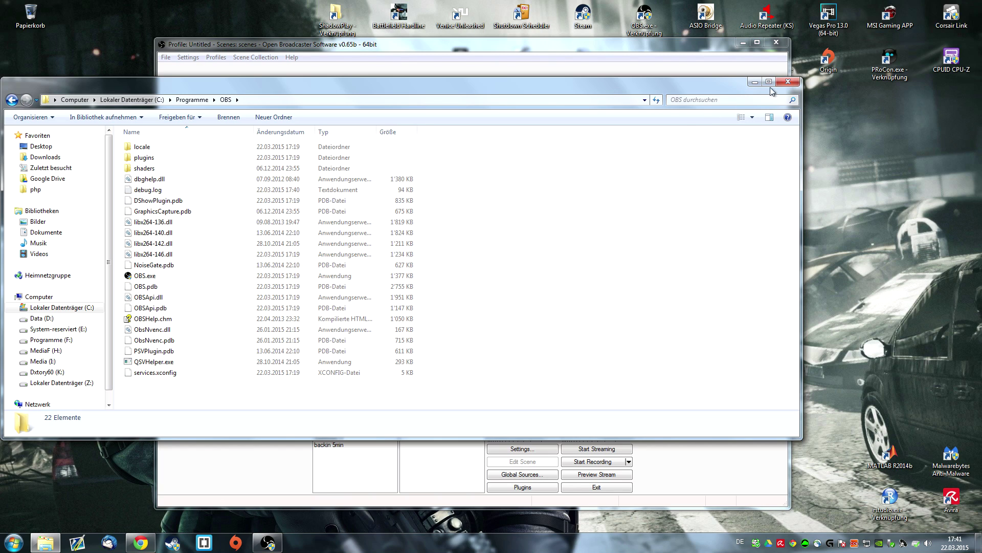
pyautogui.click(787, 80)
# Preview the Battlefield 4 scene, add a CLR Browser source named 'clr', and re-enable the alert source
pyautogui.click(344, 438)
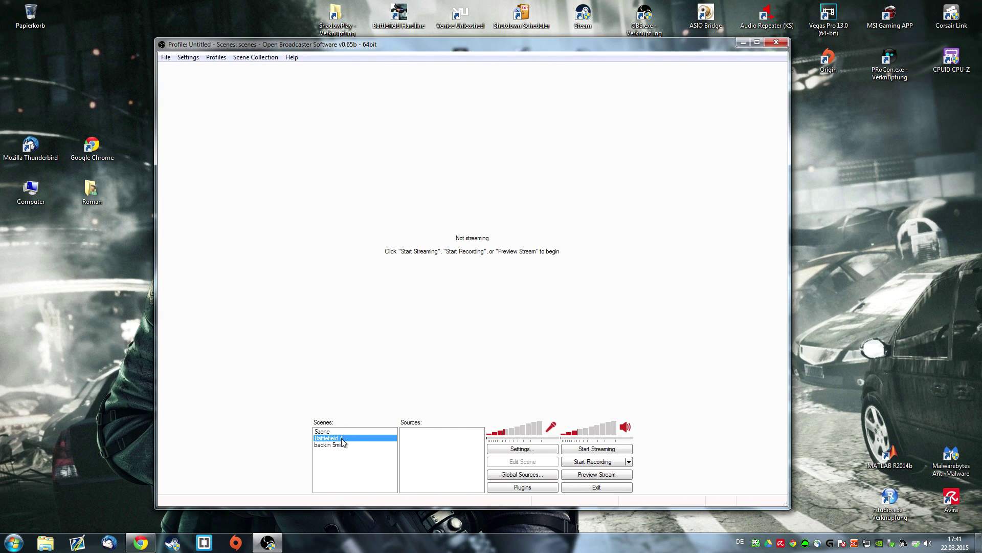
pyautogui.click(598, 475)
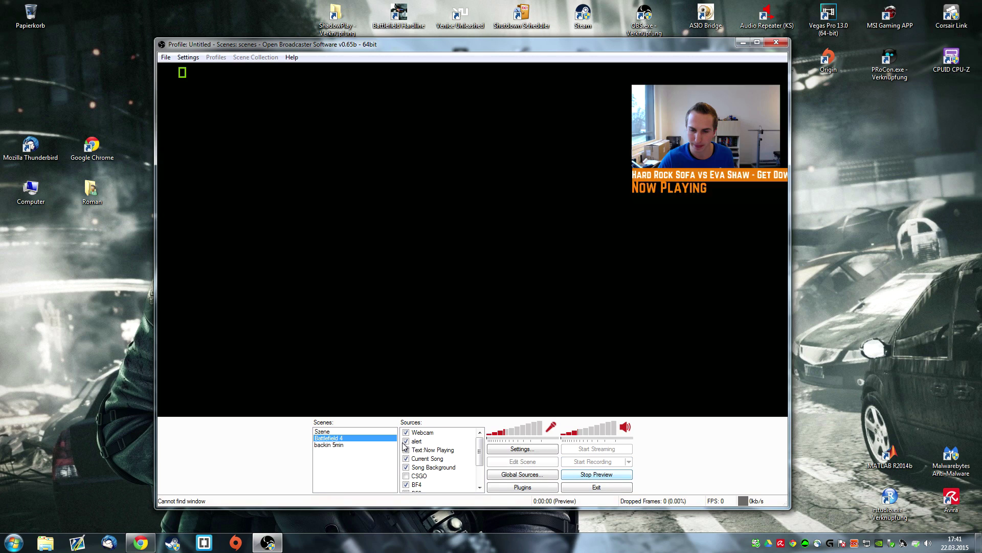
pyautogui.click(406, 441)
pyautogui.rightClick(417, 451)
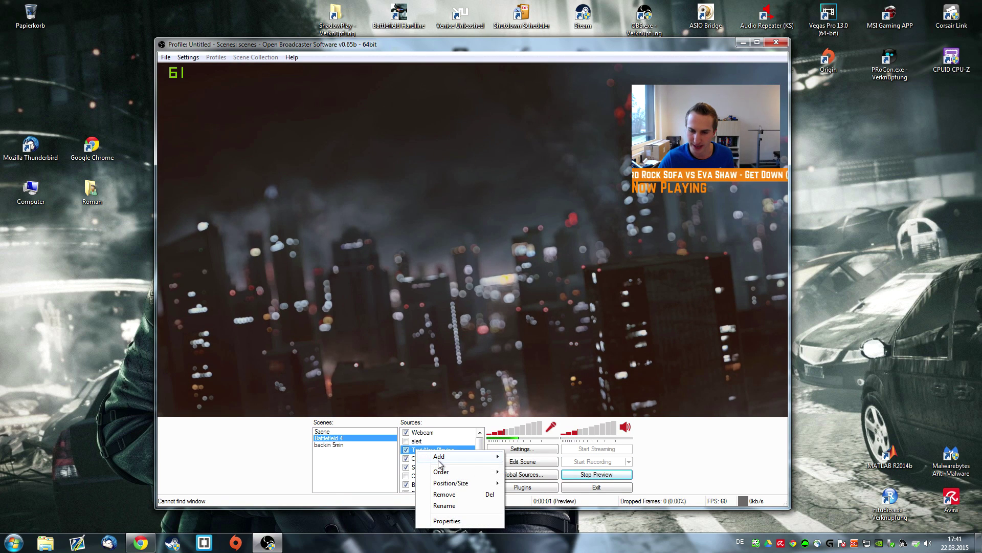
pyautogui.moveTo(438, 463)
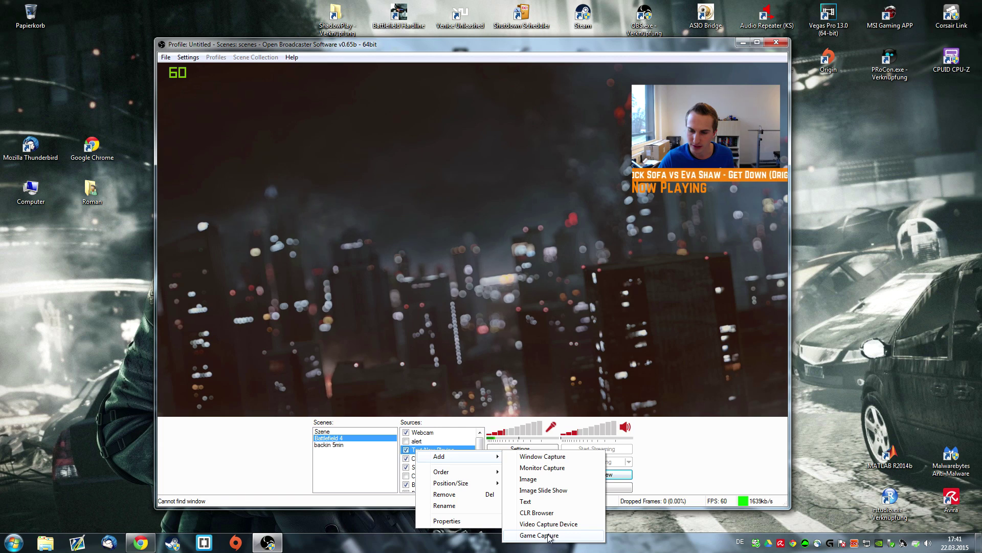
pyautogui.click(536, 512)
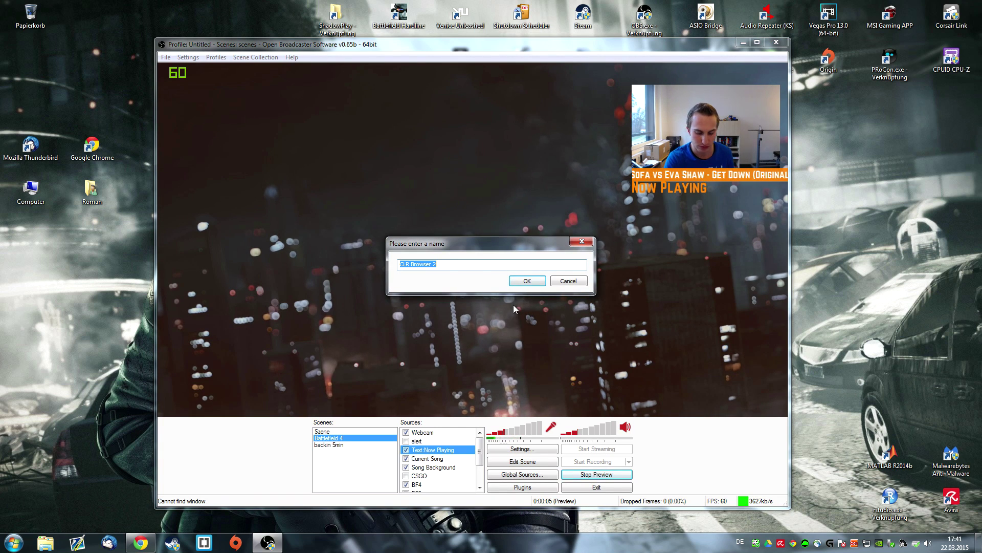
pyautogui.write('clr')
pyautogui.click(519, 281)
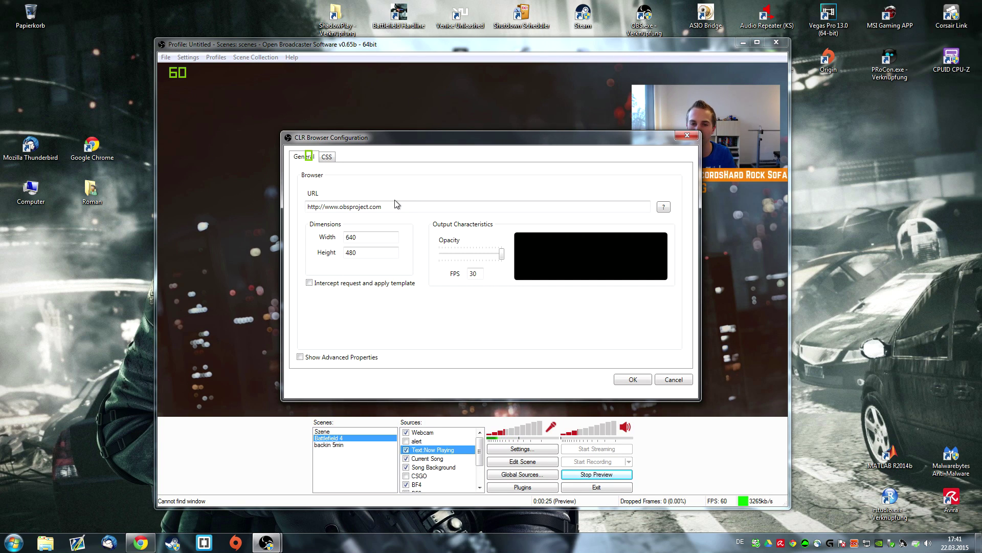
pyautogui.click(687, 135)
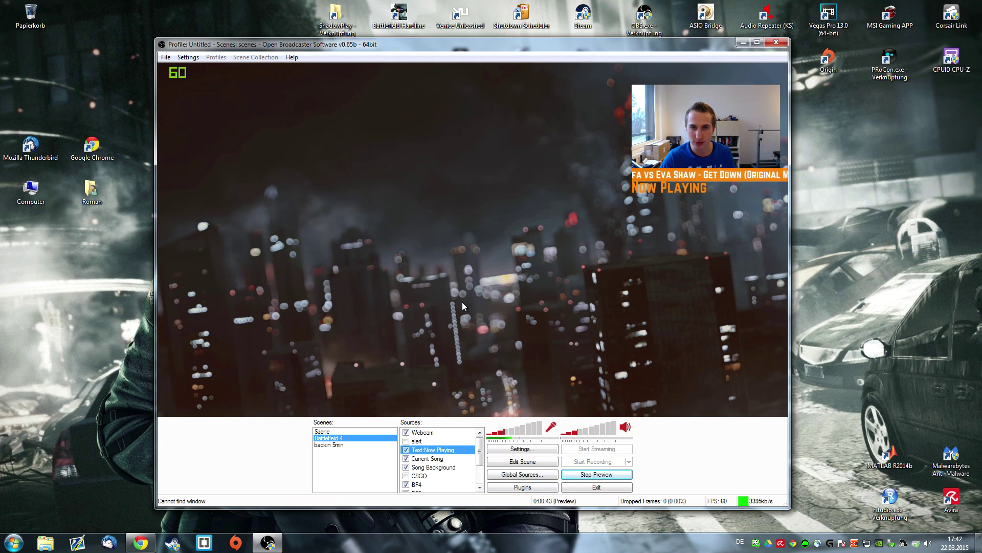
pyautogui.click(407, 441)
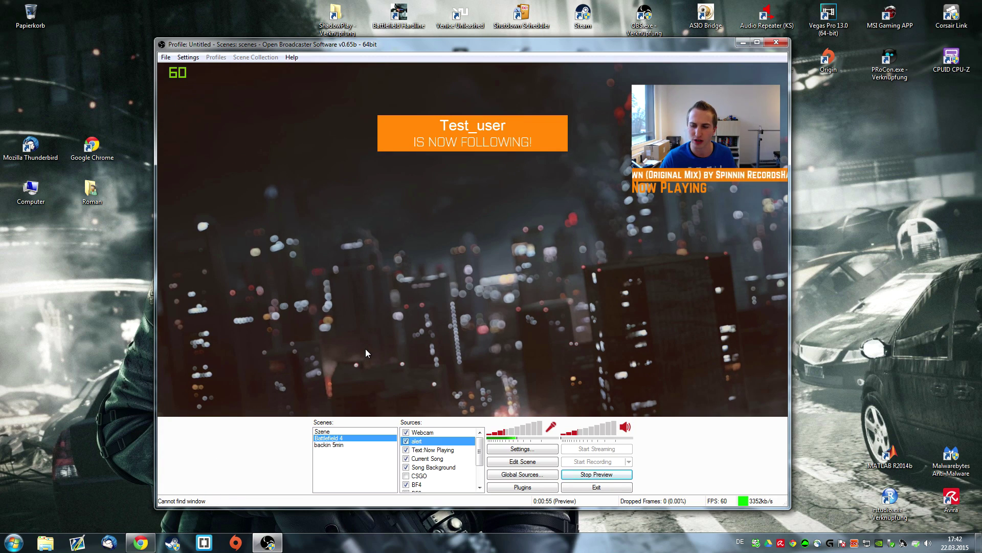
# Launch Adobe Photoshop from the Start search
pyautogui.press('super')
pyautogui.write('ph')
pyautogui.press('Return')
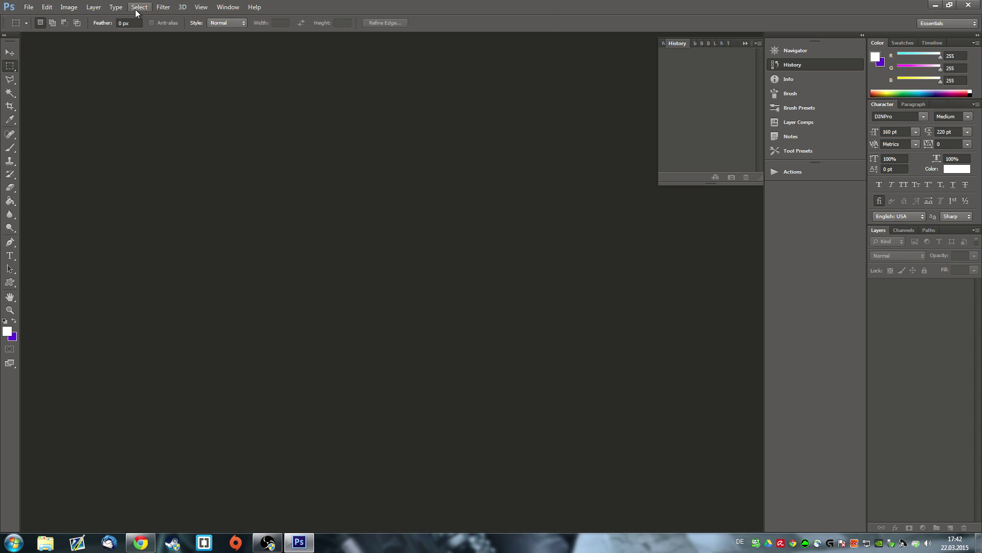
# Create a new 580 × 110 px document
pyautogui.click(29, 7)
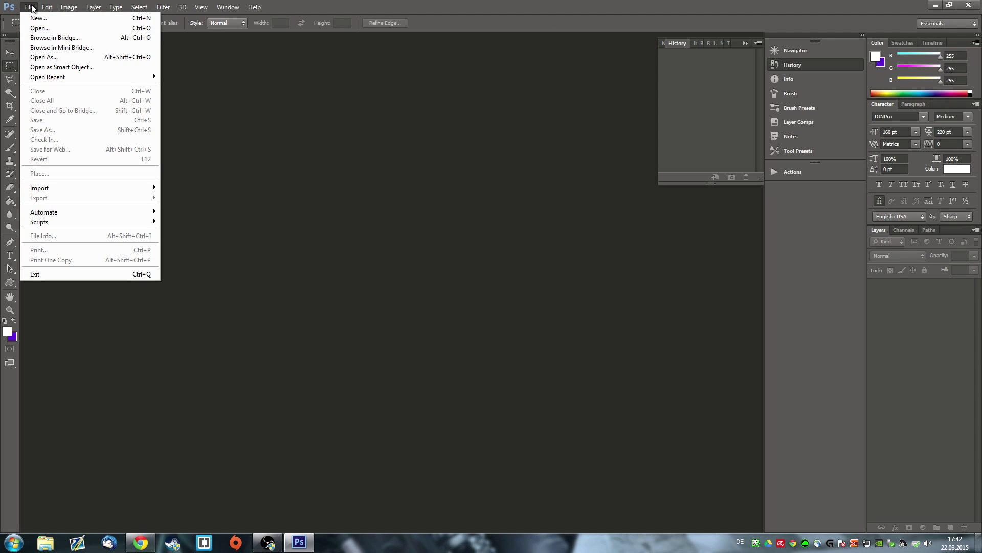
pyautogui.click(36, 18)
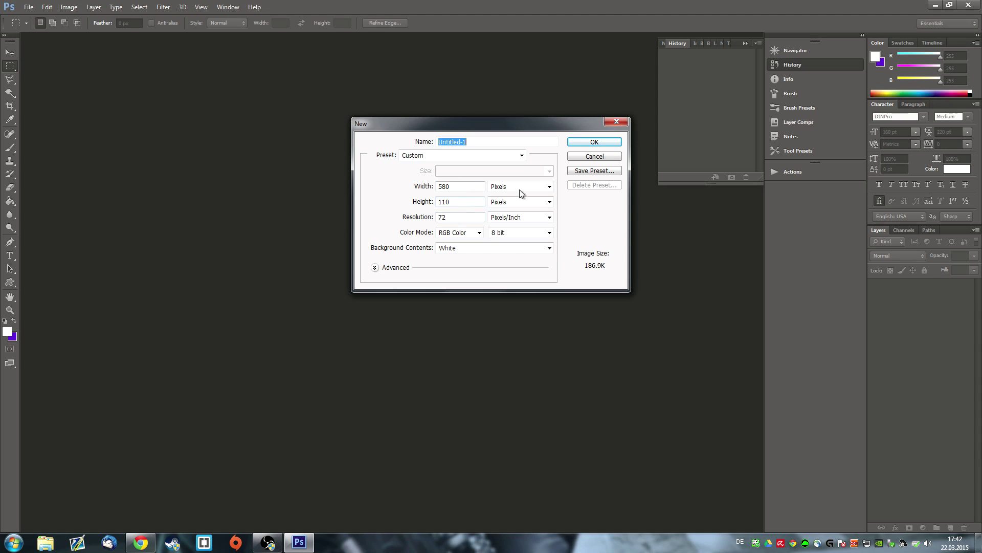
pyautogui.click(580, 141)
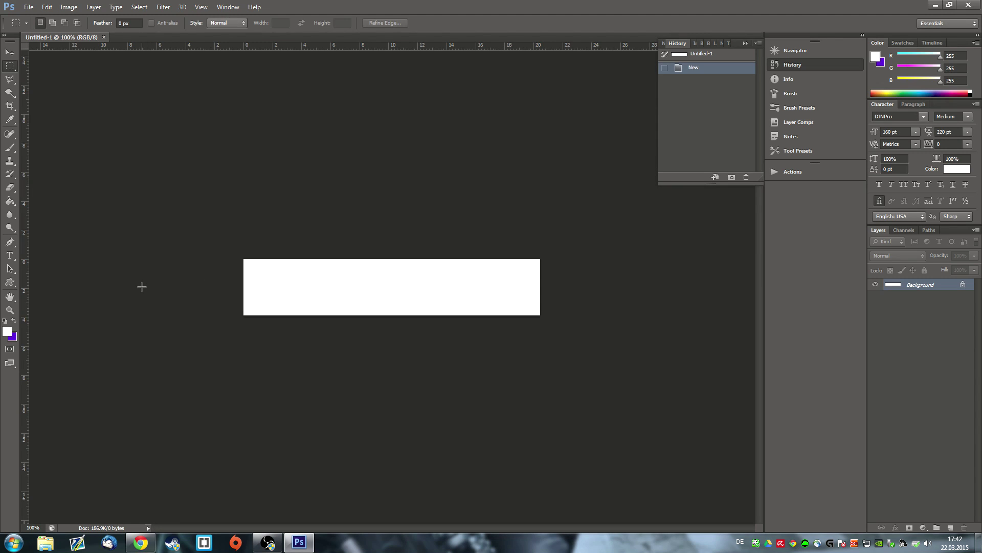
# Set the foreground colour to bright blue 007eff and fill the whole canvas with it
pyautogui.click(14, 320)
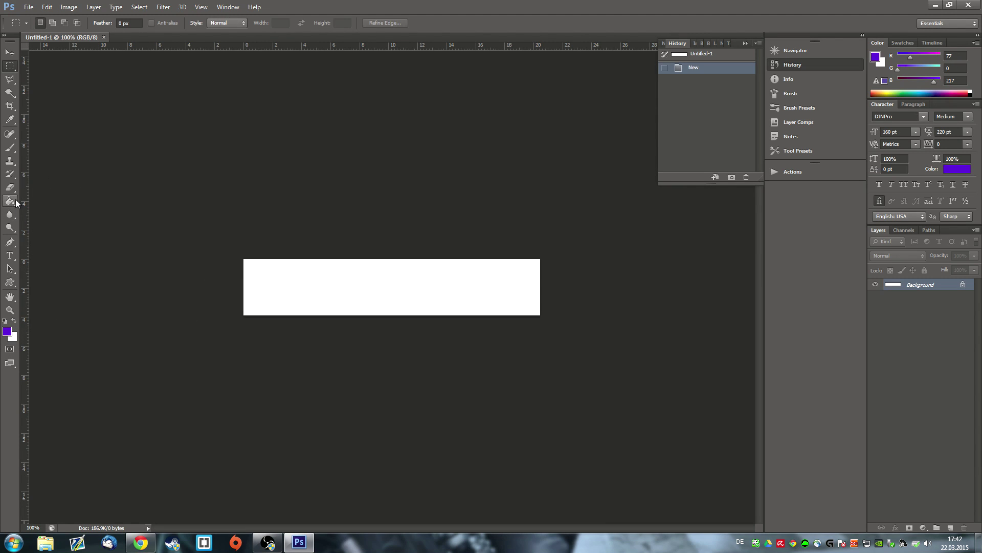
pyautogui.click(7, 331)
pyautogui.moveTo(821, 338); pyautogui.dragTo(823, 305)
pyautogui.click(815, 247)
pyautogui.click(438, 290)
pyautogui.click(811, 251)
pyautogui.click(921, 245)
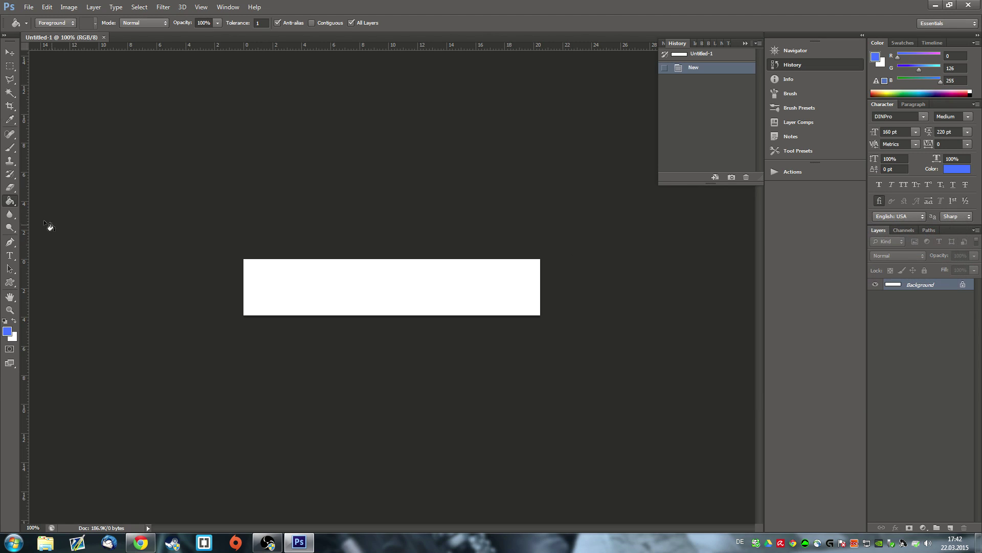
pyautogui.click(270, 280)
pyautogui.click(10, 256)
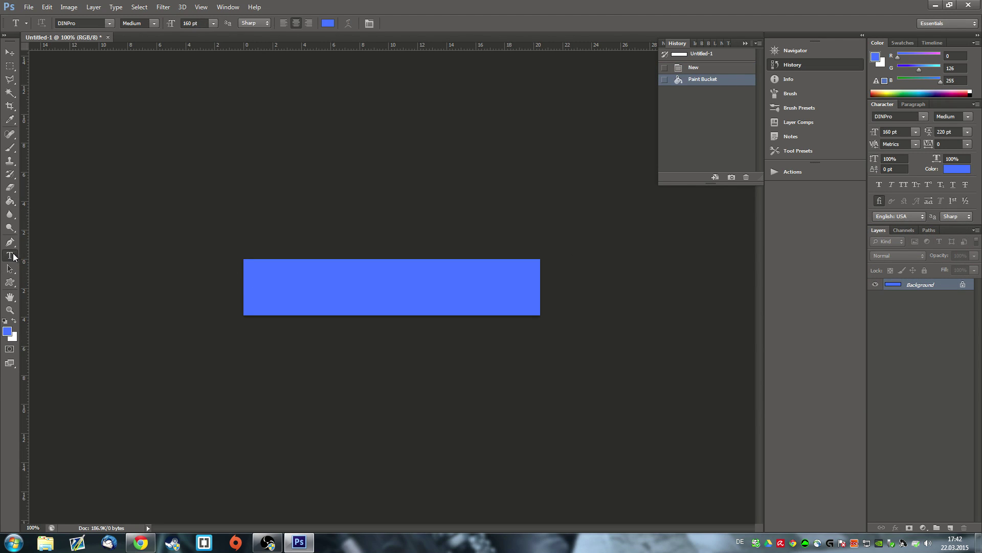
# Add white 'thanks for following' text in a banner-wide text box, sized down to 50 pt
pyautogui.moveTo(300, 283); pyautogui.dragTo(504, 307)
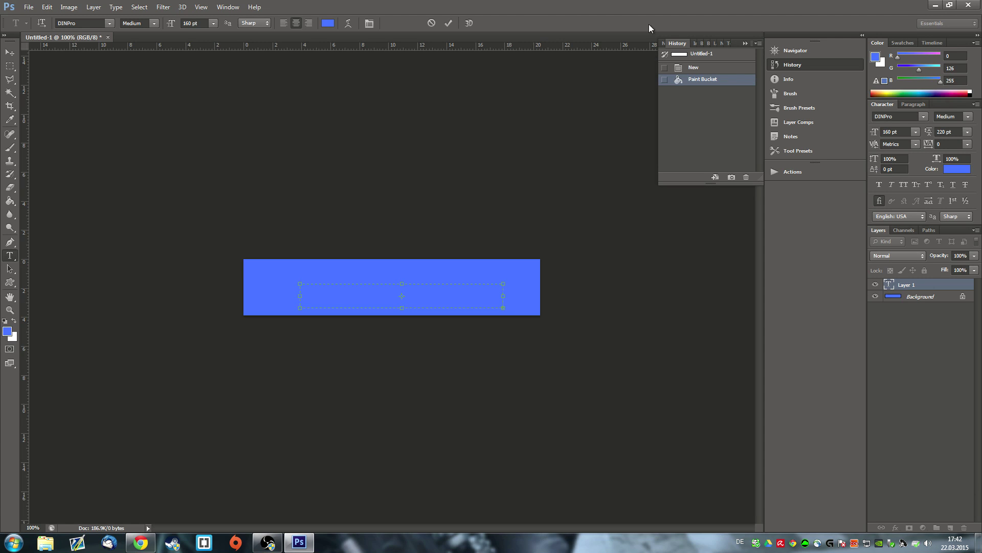
pyautogui.click(960, 171)
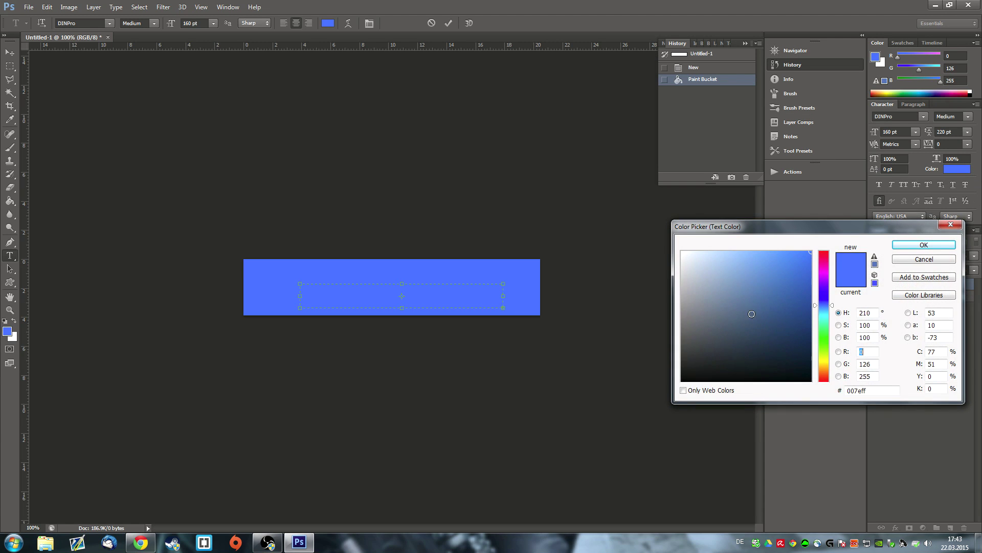
pyautogui.click(686, 246)
pyautogui.click(921, 243)
pyautogui.moveTo(501, 306); pyautogui.dragTo(742, 391)
pyautogui.write('thank')
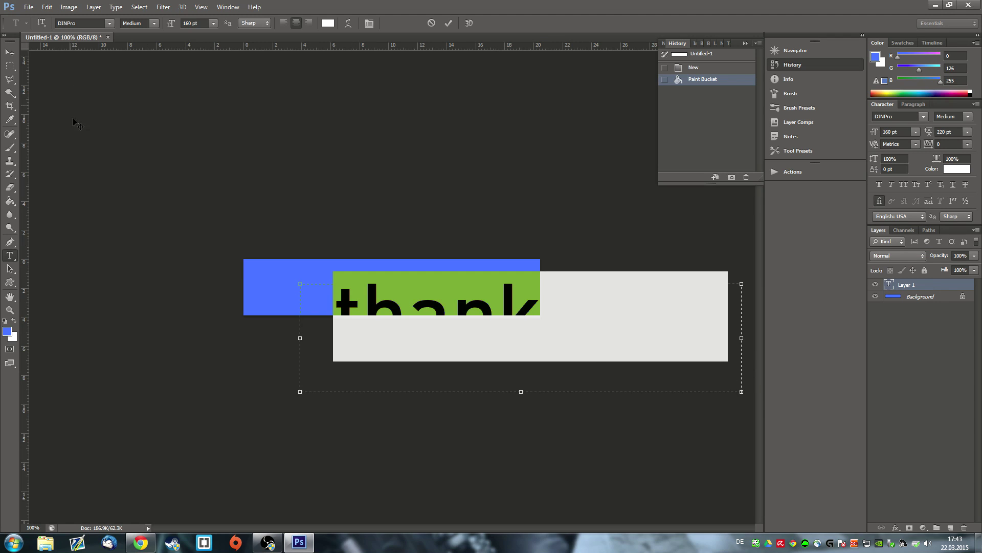
pyautogui.click(915, 131)
pyautogui.click(916, 131)
pyautogui.write('100')
pyautogui.press('Return')
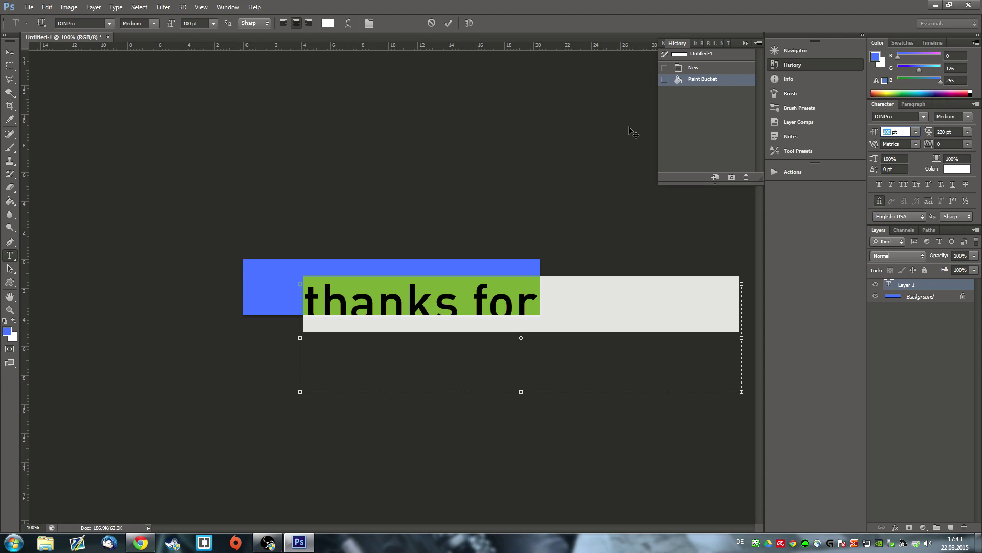
pyautogui.write('50')
pyautogui.press('Return')
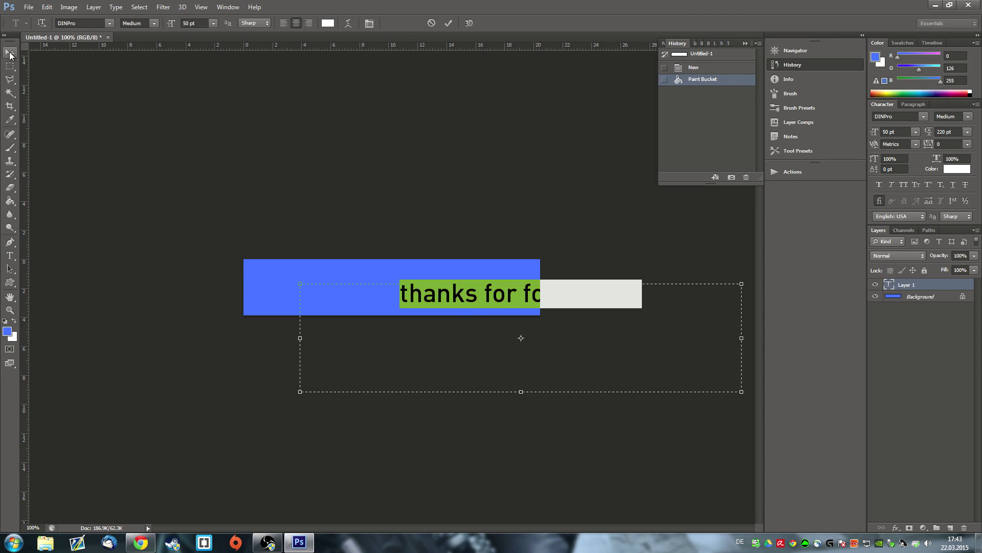
# Move the text left onto the banner and remove the extra 'o' in 'following'
pyautogui.click(10, 52)
pyautogui.moveTo(476, 297); pyautogui.dragTo(366, 299)
pyautogui.click(10, 255)
pyautogui.click(437, 294)
pyautogui.press('BackSpace')
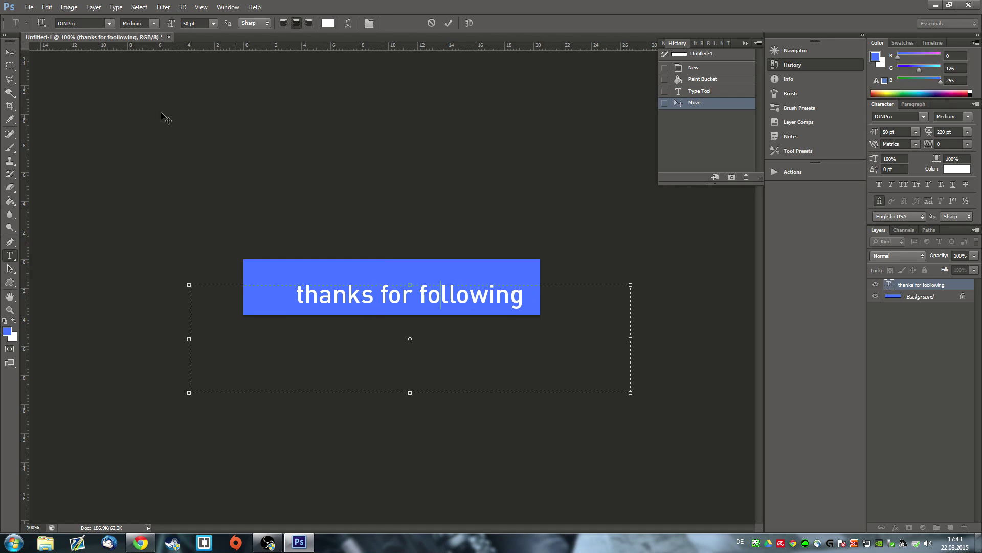
pyautogui.click(10, 52)
pyautogui.moveTo(411, 305); pyautogui.dragTo(406, 306)
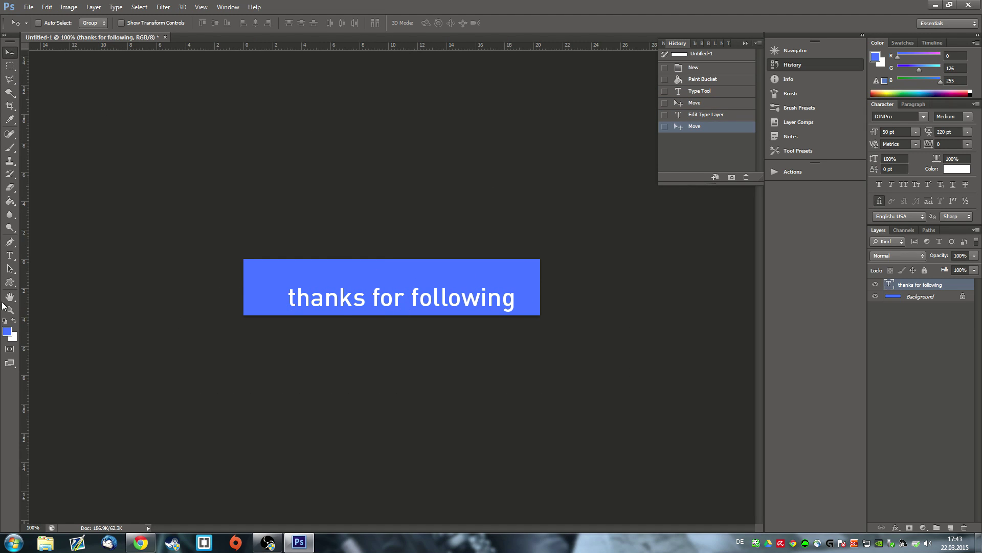
# Reduce the text to 30 pt and centre it on the blue banner
pyautogui.click(6, 257)
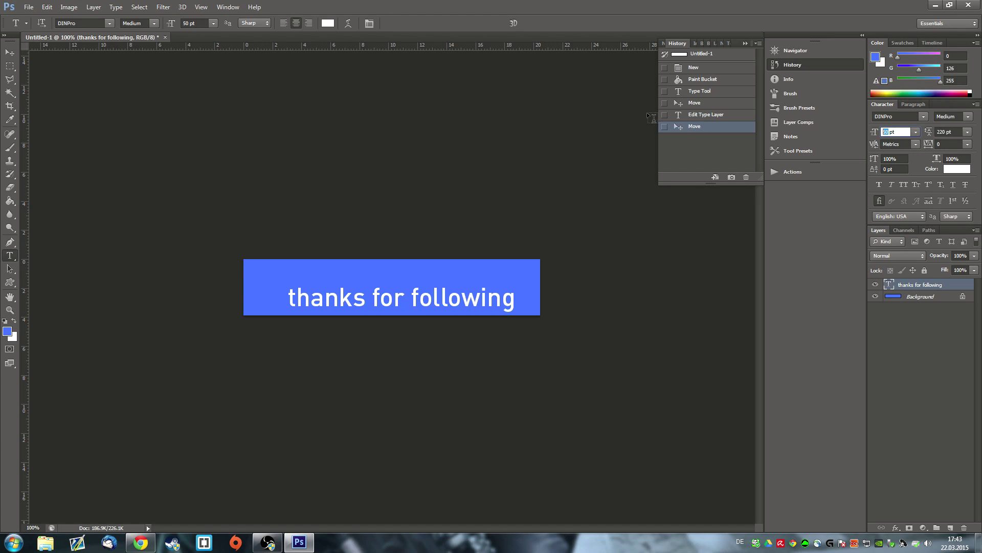
pyautogui.write('30')
pyautogui.press('Return')
pyautogui.click(8, 53)
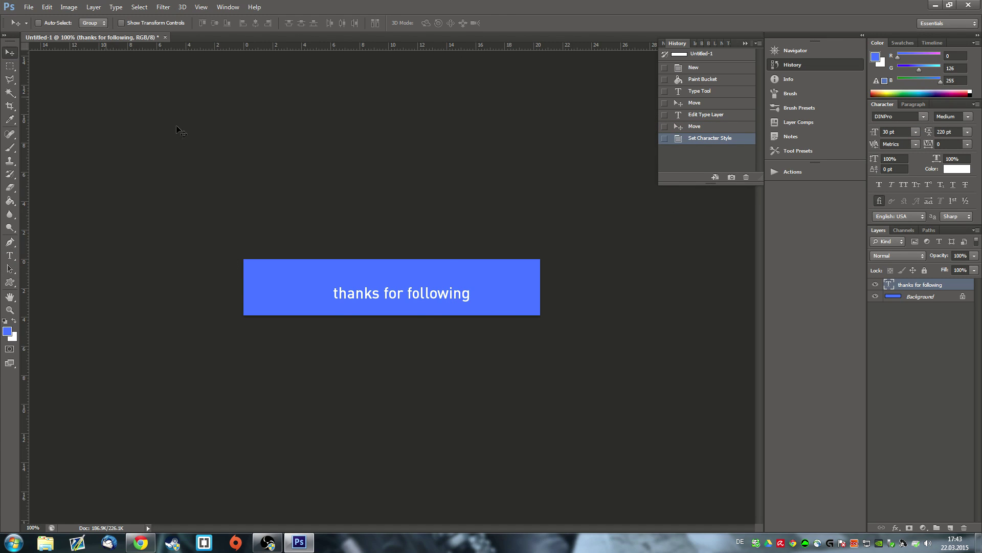
pyautogui.moveTo(388, 296); pyautogui.dragTo(380, 304)
# Save the banner for web as follower.jpg in the Assets folder, then close Photoshop
pyautogui.hotkey('ctrl', 'alt', 'shift', 's')
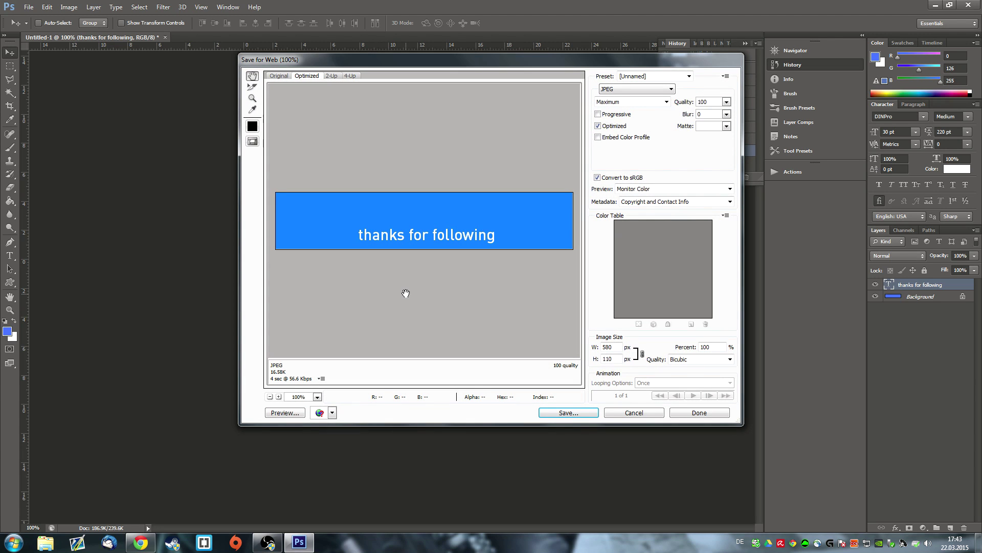
pyautogui.press('Return')
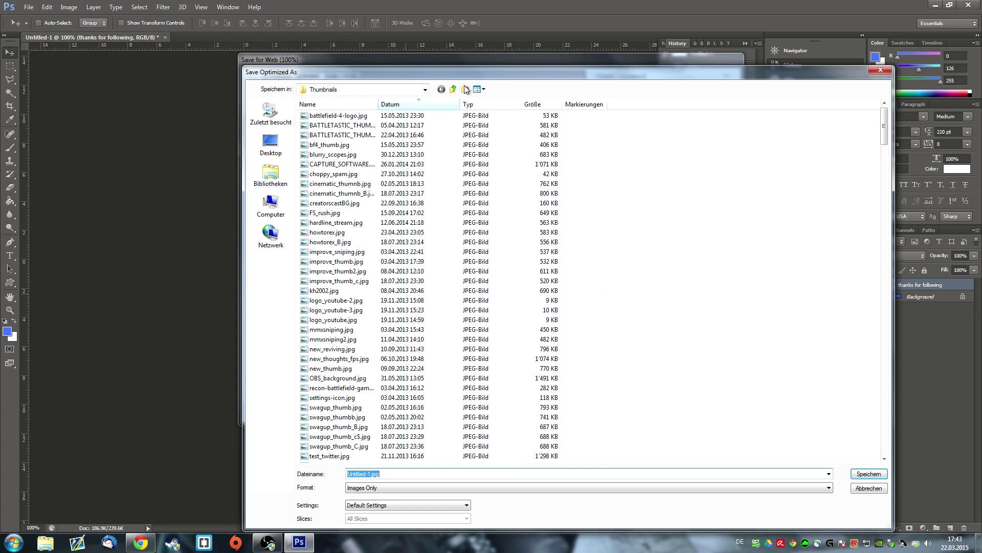
pyautogui.click(454, 91)
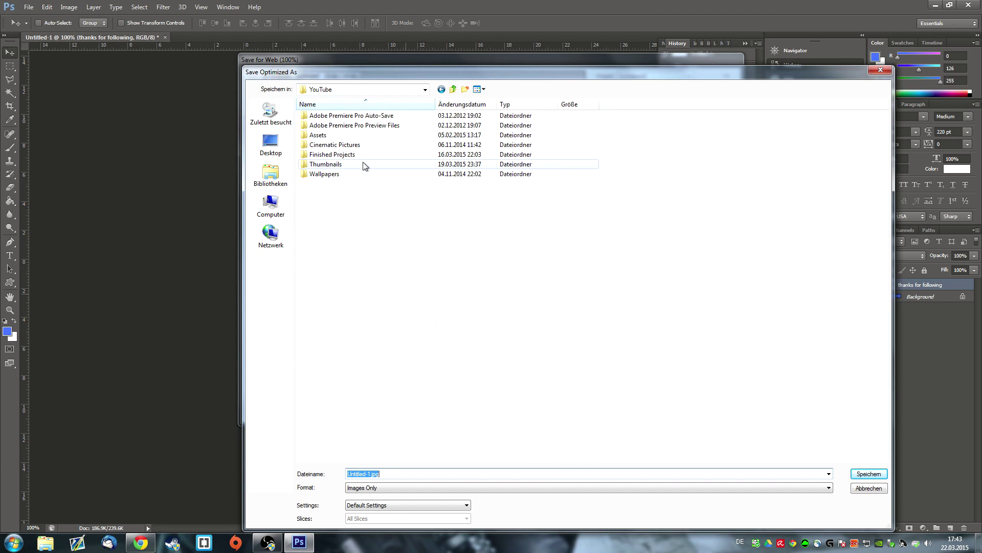
pyautogui.doubleClick(367, 136)
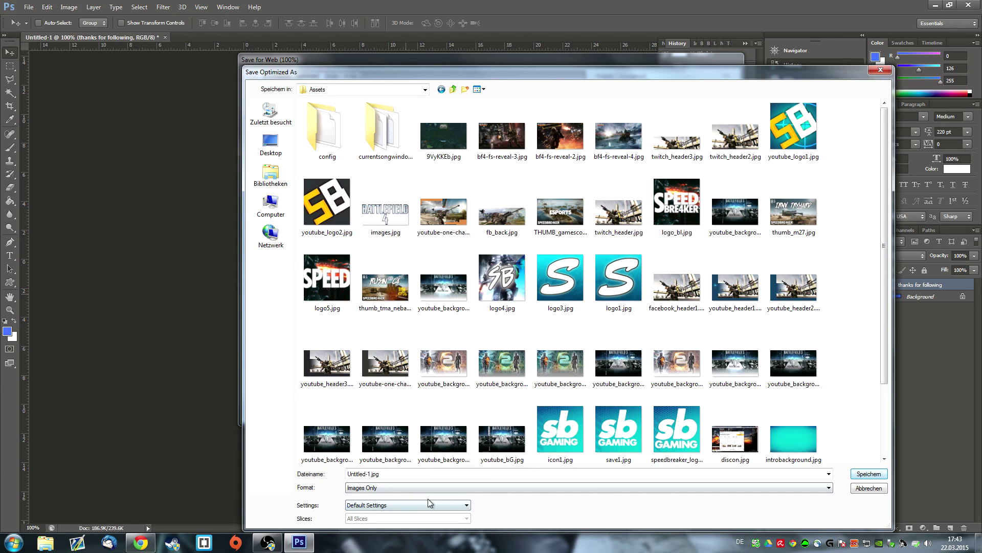
pyautogui.click(380, 474)
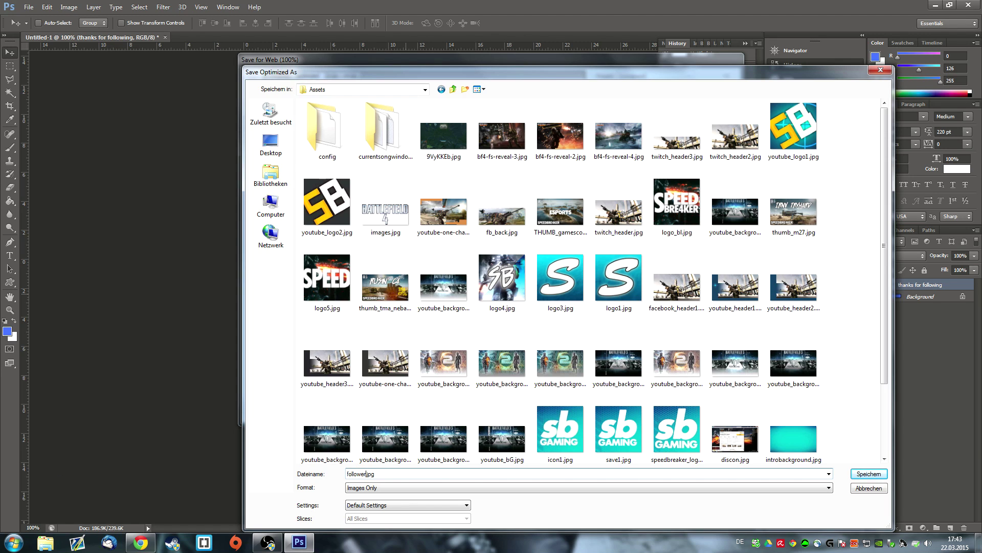
pyautogui.press('Return')
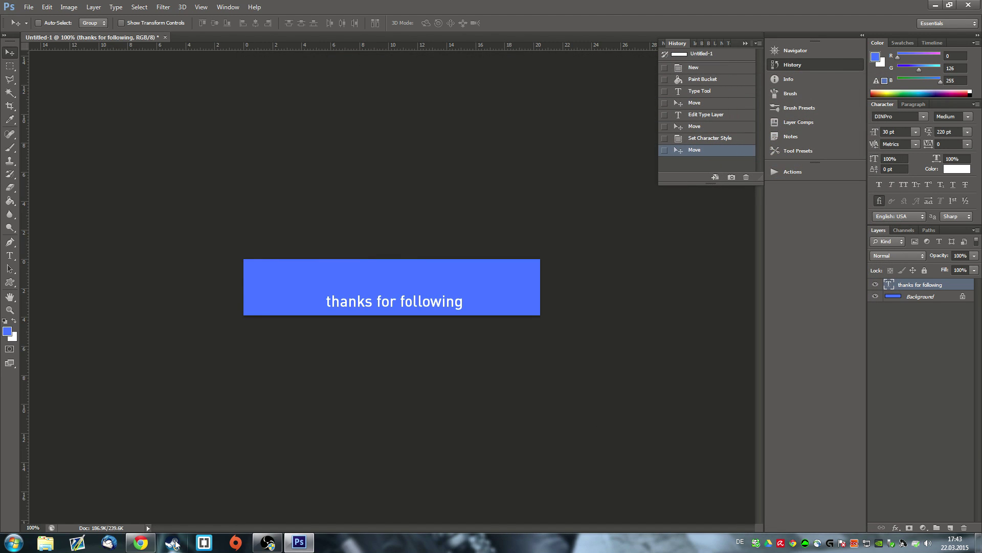
pyautogui.click(968, 4)
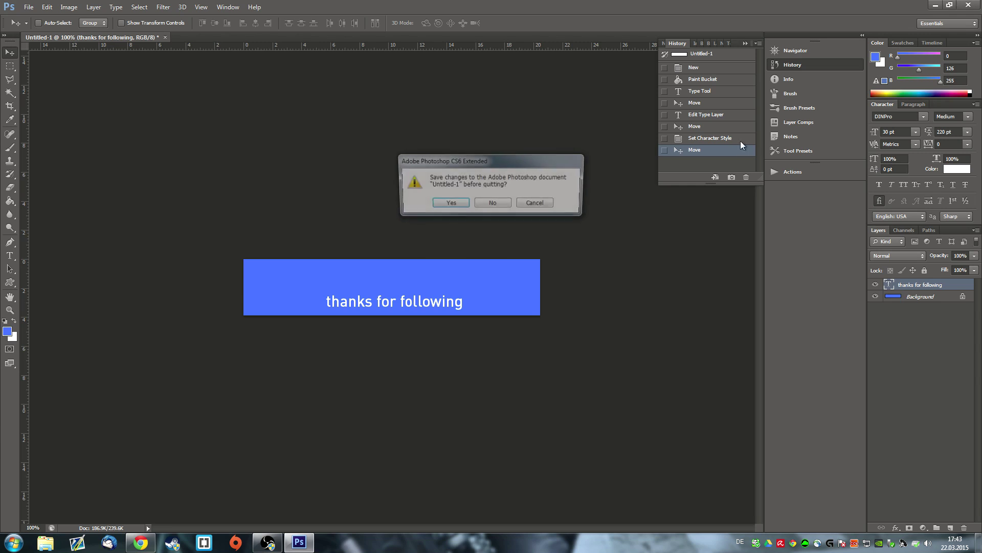
# Decline saving Untitled-1 so Photoshop closes and the OBS preview reappears
pyautogui.click(482, 205)
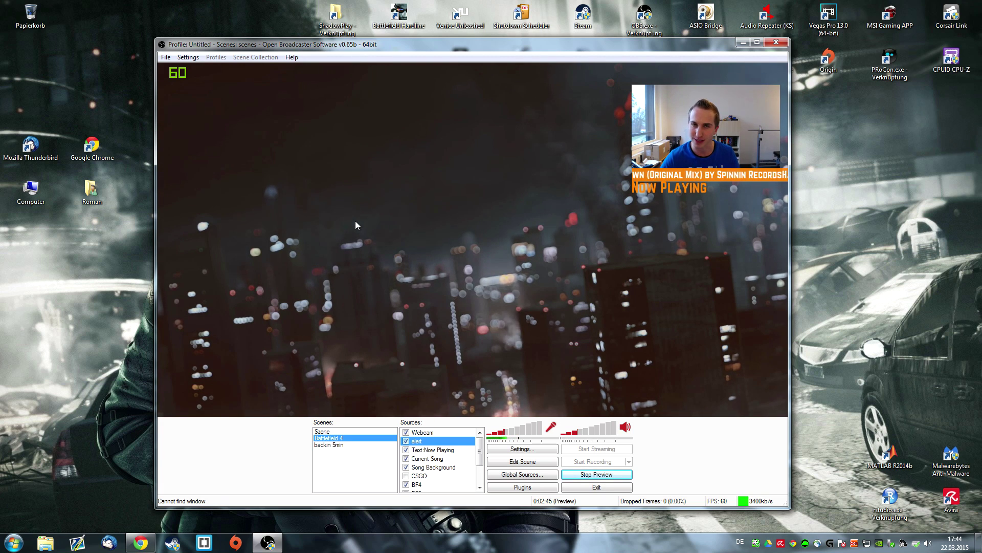
# Launch Audacity from the Start search and move its window up and left
pyautogui.press('super')
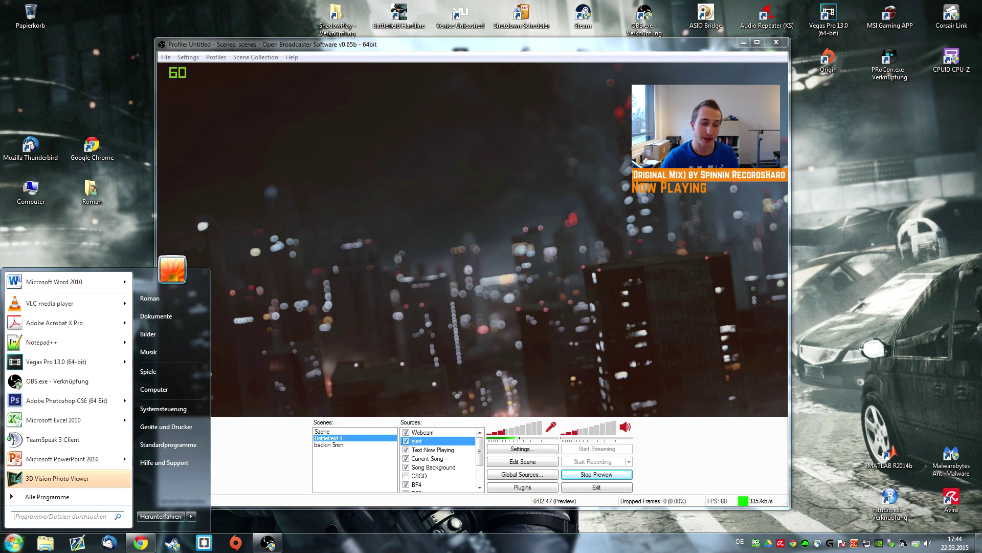
pyautogui.write('audacity')
pyautogui.press('Return')
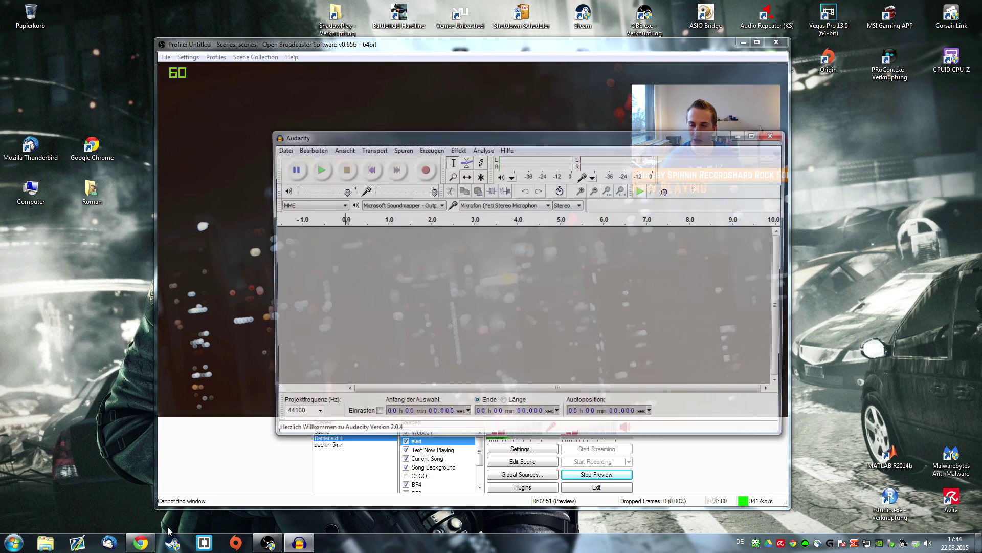
pyautogui.moveTo(506, 138); pyautogui.dragTo(432, 105)
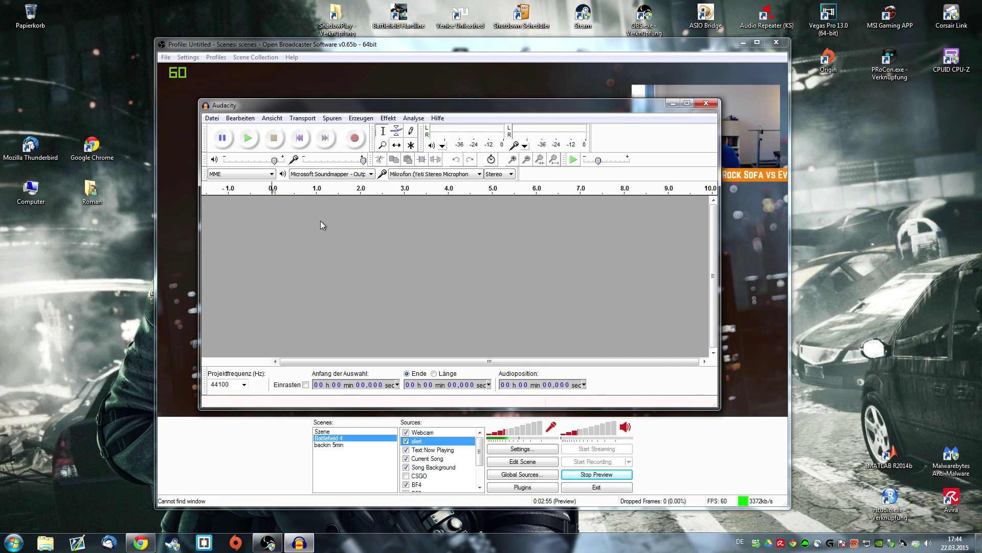
# Open the Battlefield 3 Main_Theme mp3 and play back the roughly 4-second clip
pyautogui.click(212, 118)
pyautogui.click(221, 136)
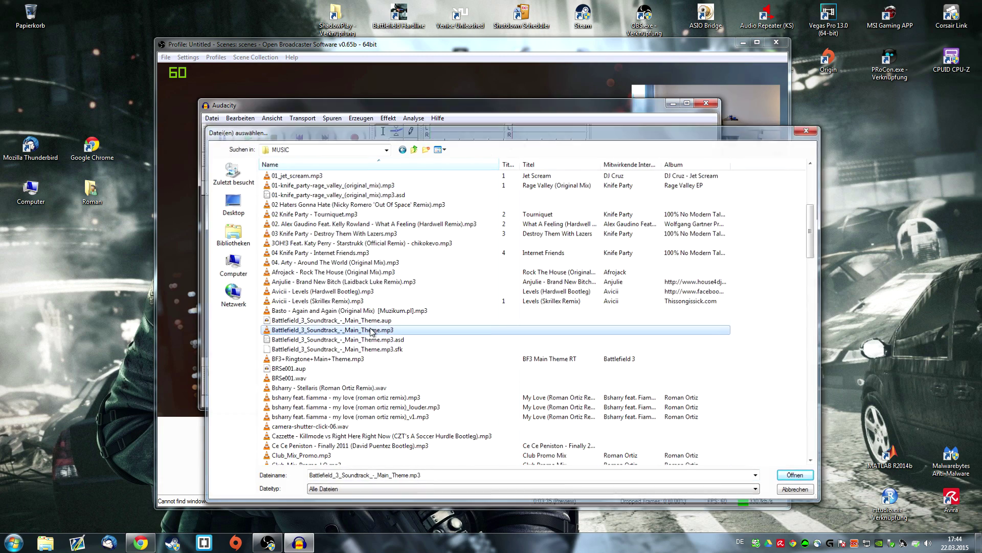
pyautogui.doubleClick(371, 332)
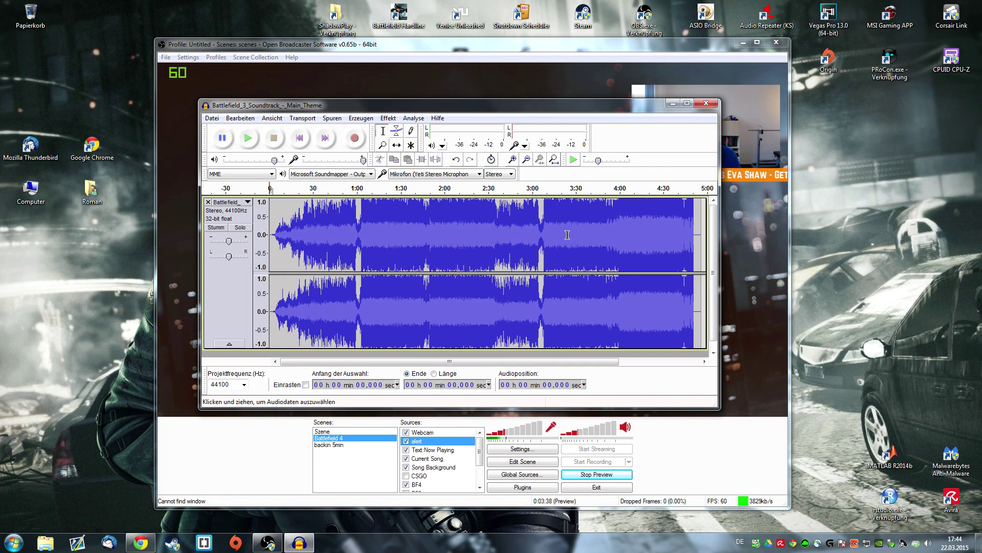
pyautogui.click(356, 227)
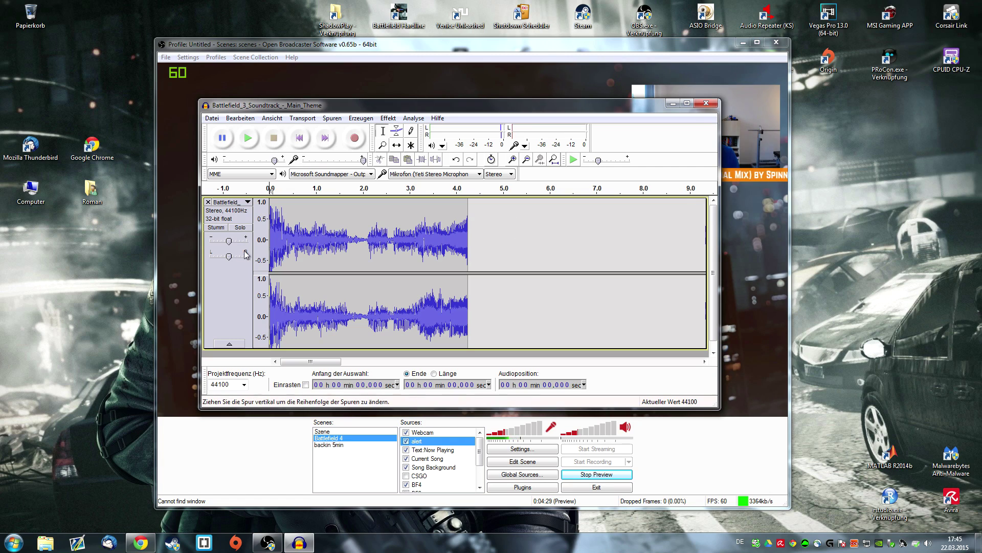
pyautogui.press('space')
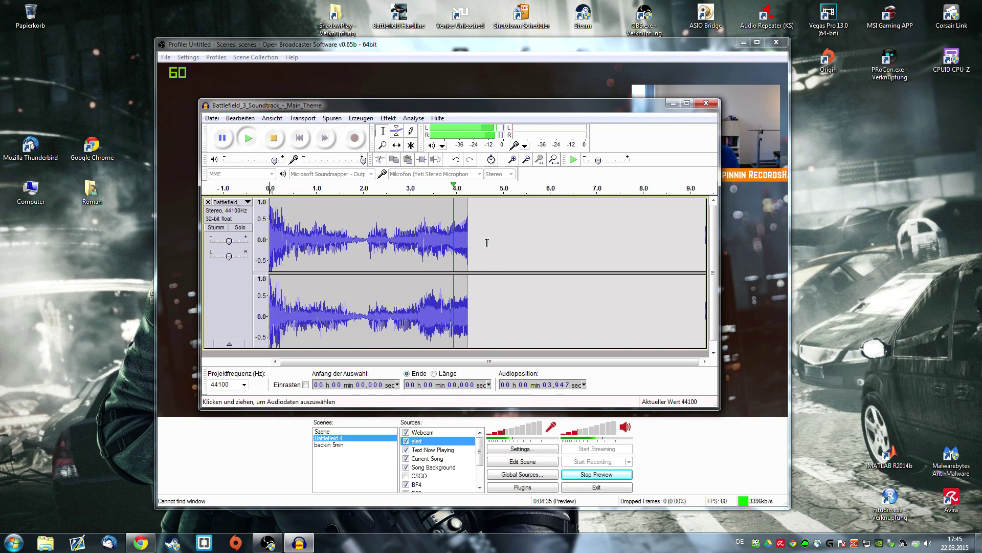
# Export the clip as Ogg Vorbis, targeting the Assets folder
pyautogui.click(215, 121)
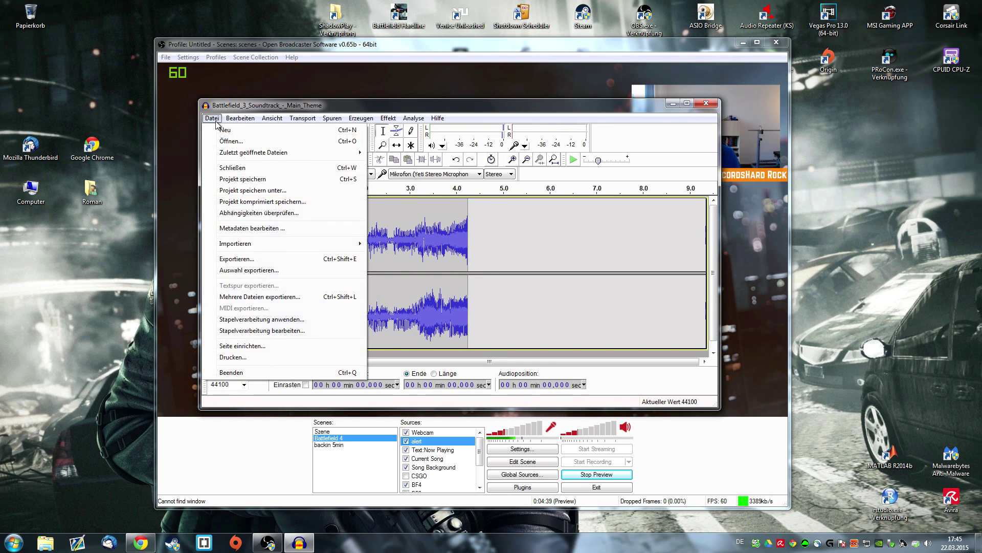
pyautogui.click(273, 259)
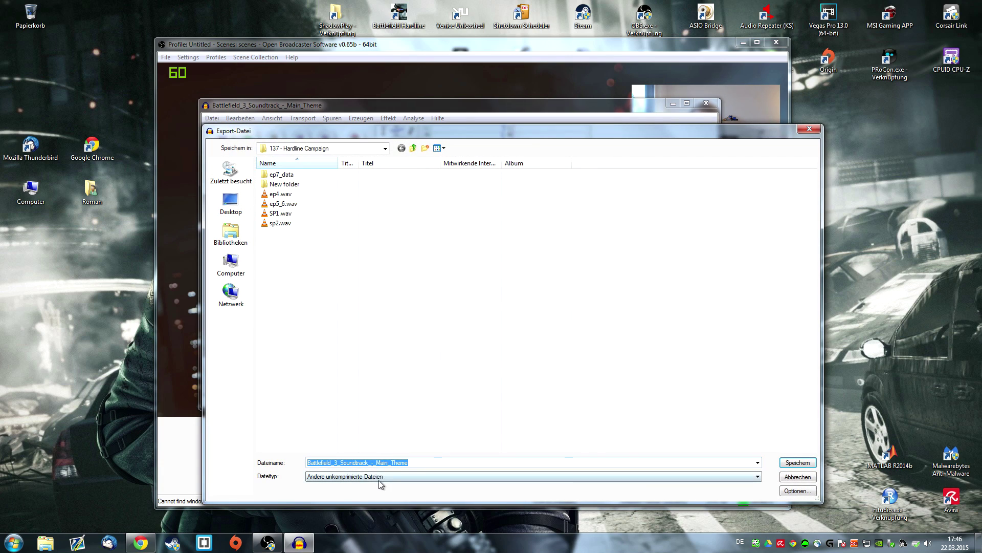
pyautogui.click(380, 476)
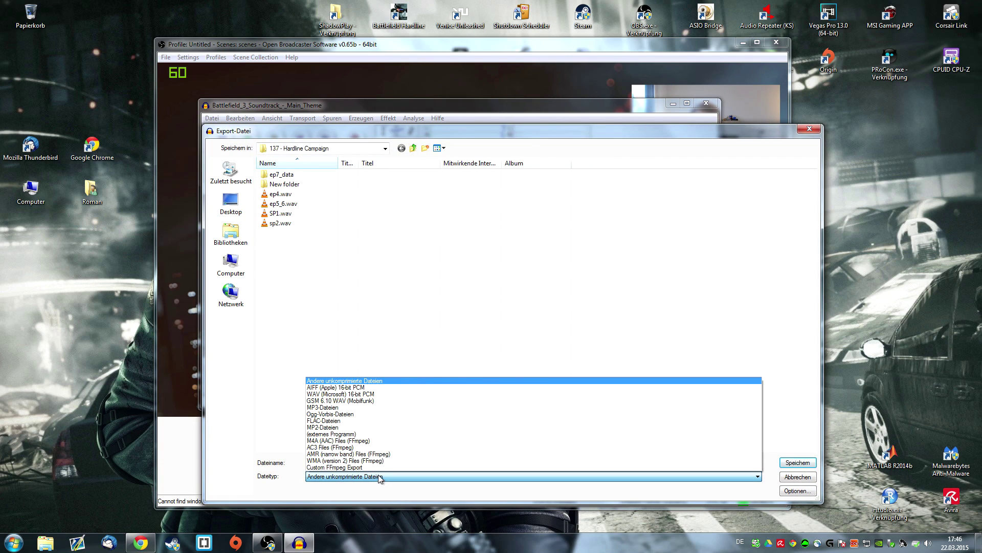
pyautogui.click(362, 412)
pyautogui.click(338, 476)
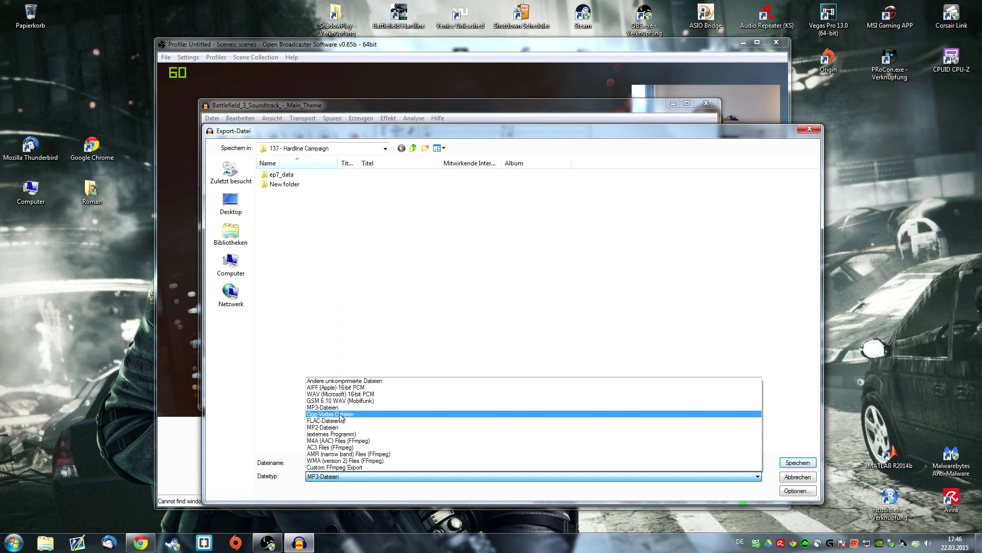
pyautogui.click(340, 413)
pyautogui.click(413, 148)
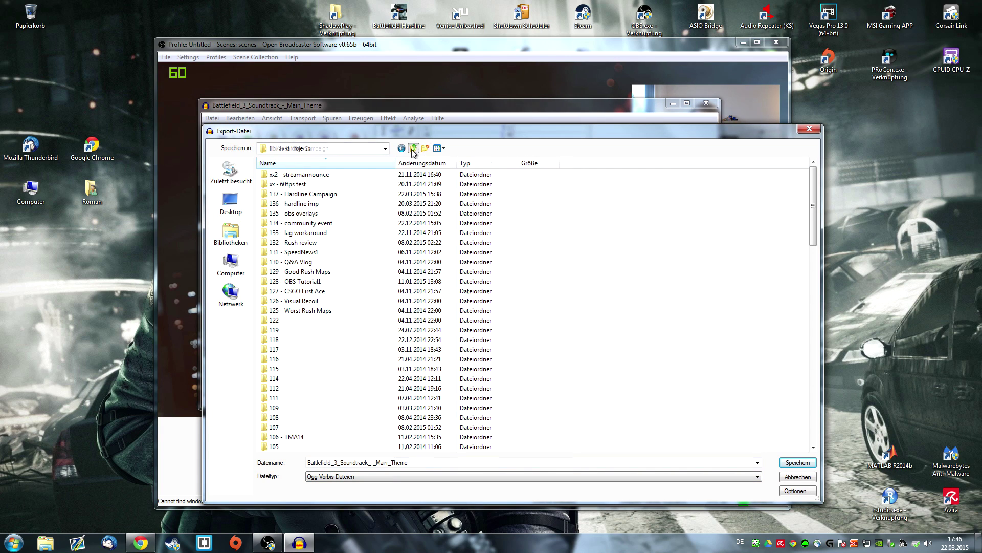
pyautogui.click(413, 148)
pyautogui.doubleClick(338, 195)
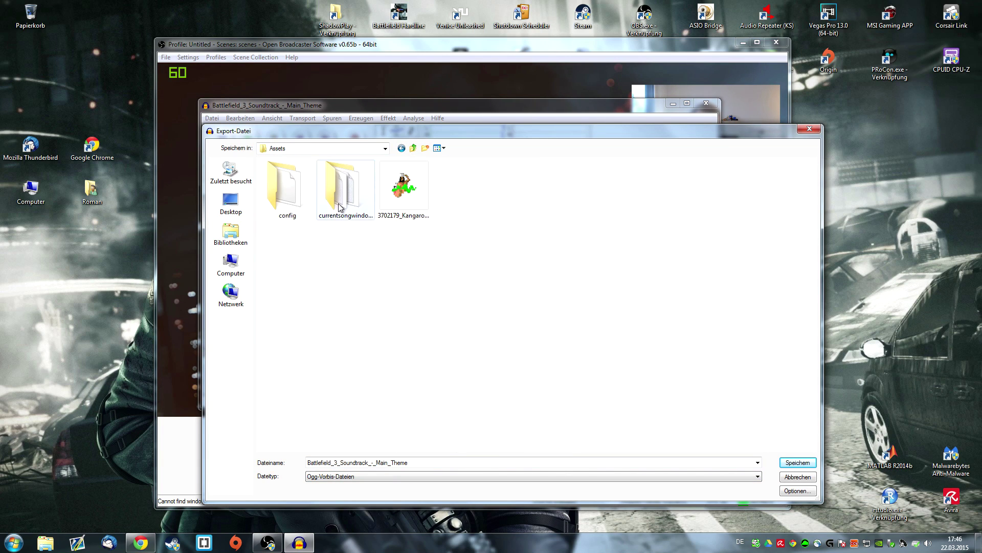
# Name the export follower_alert, save it, and accept the metadata
pyautogui.doubleClick(446, 462)
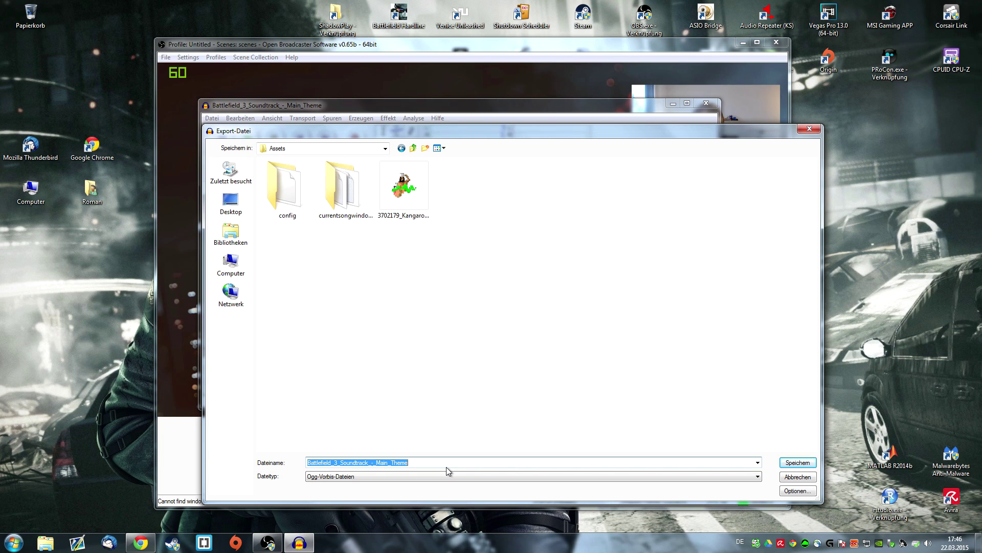
pyautogui.write('follower')
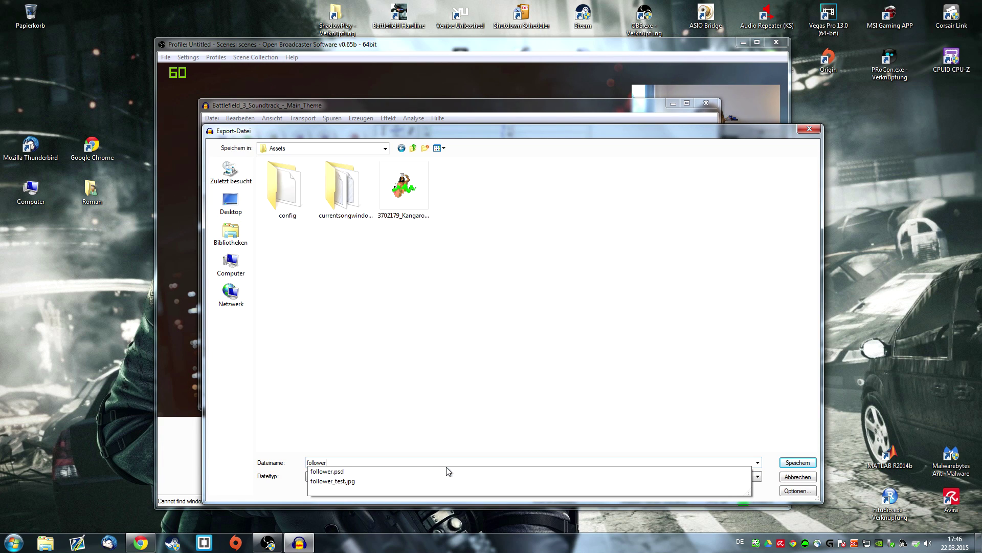
pyautogui.write('_alert')
pyautogui.press('Return')
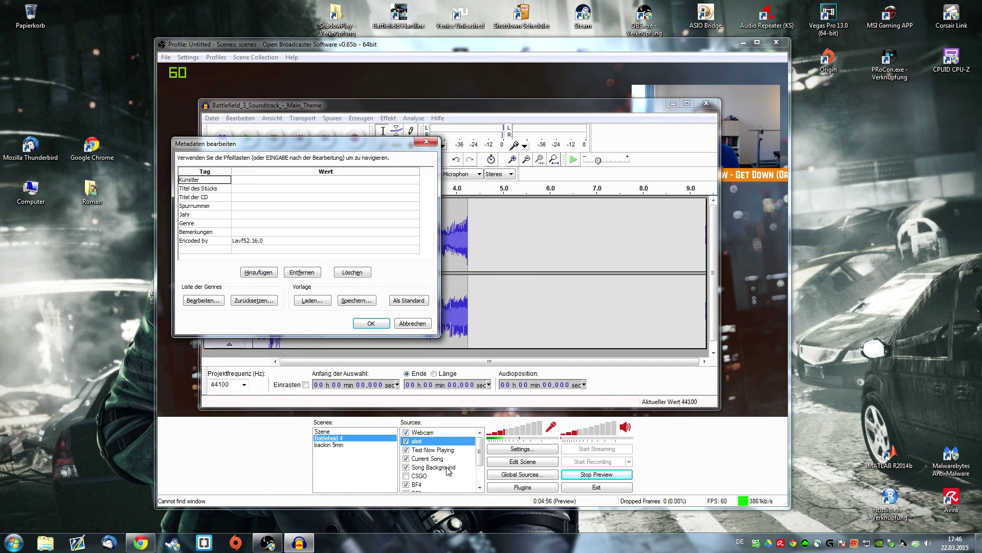
pyautogui.press('Return')
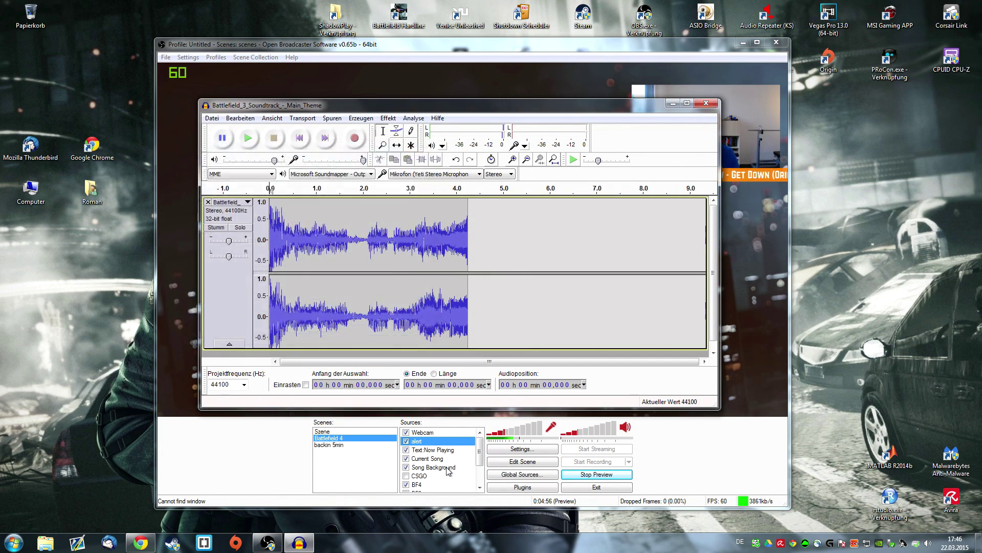
# Close Audacity without saving and return to Chrome's NightDev Follower Alert page
pyautogui.click(706, 105)
pyautogui.click(525, 306)
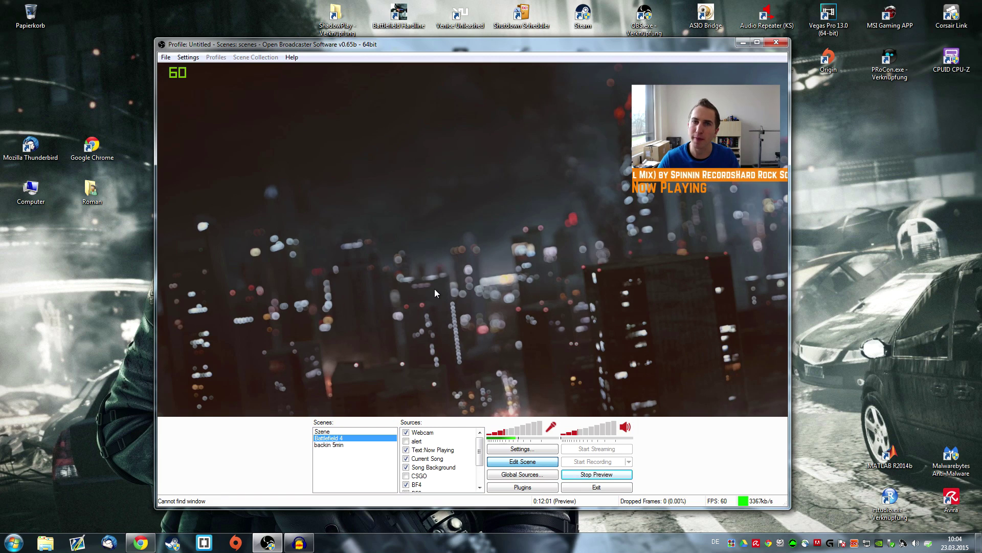
pyautogui.hotkey('alt', 'Tab')
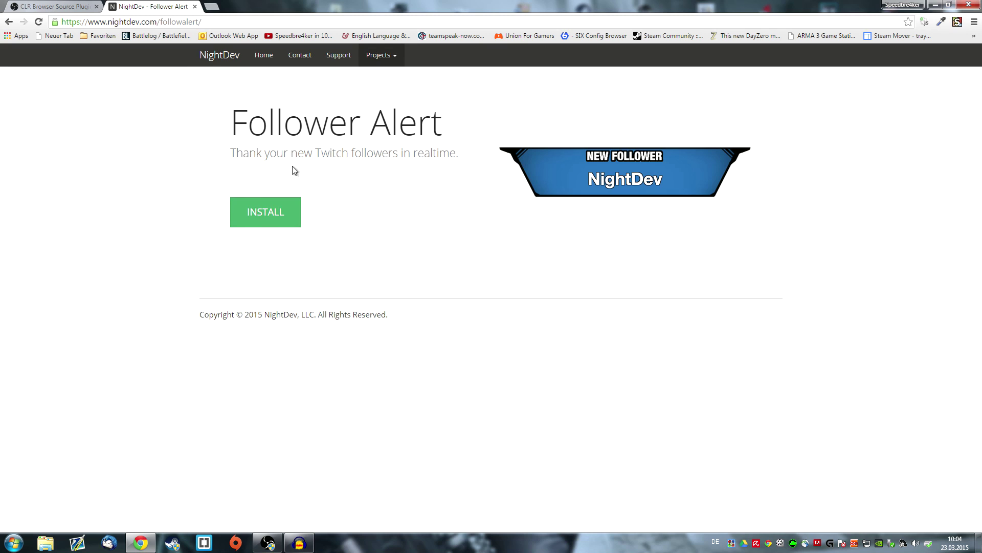
# Move past the first setup step and log in with Dropbox to reach step 3 of 6
pyautogui.click(263, 211)
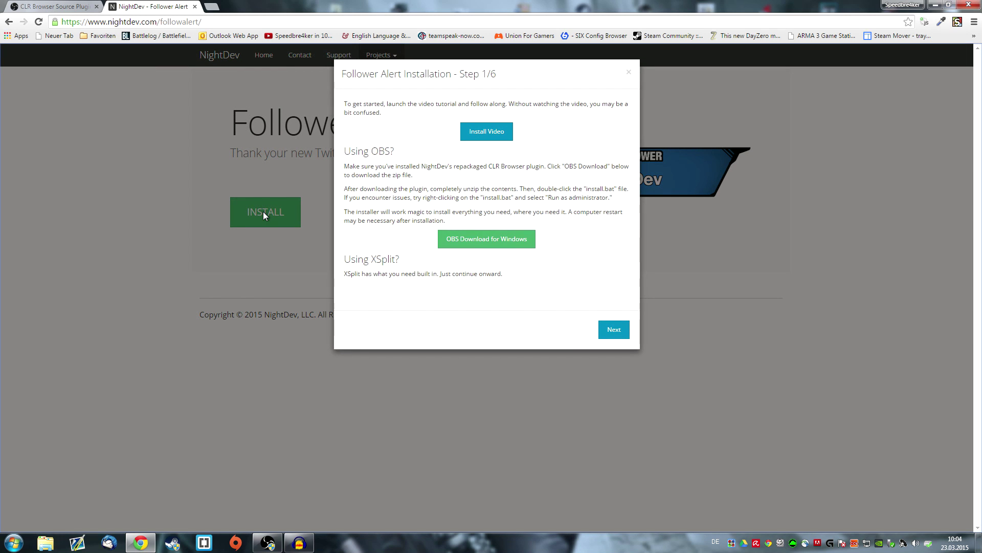
pyautogui.click(612, 330)
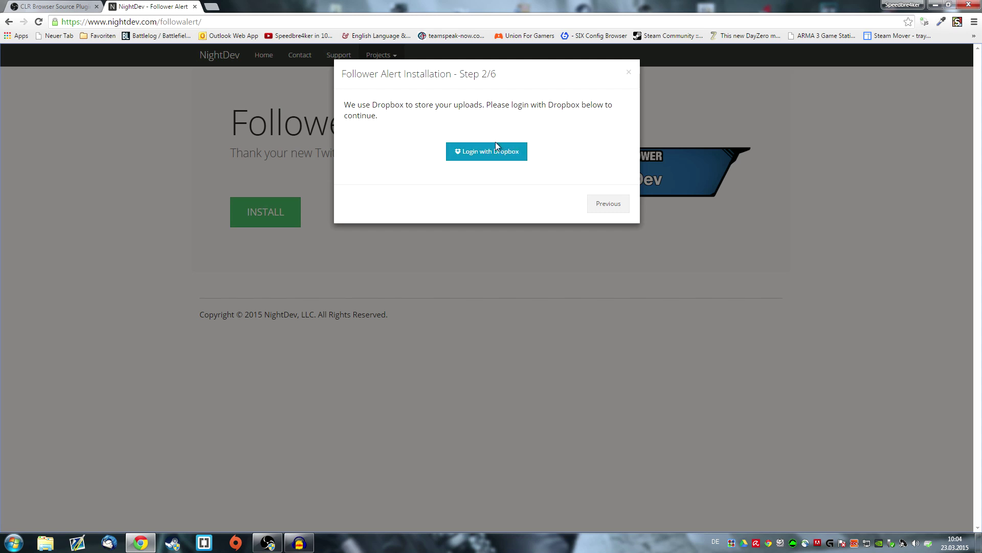
pyautogui.click(517, 154)
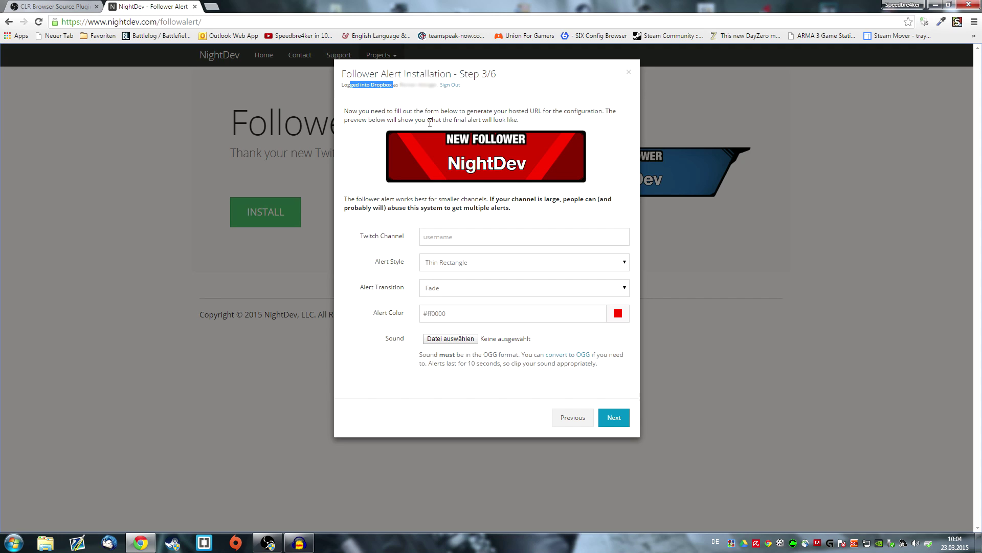
# Enter the Twitch channel name and choose the 'Use My Own - Text Centered' alert style
pyautogui.click(483, 243)
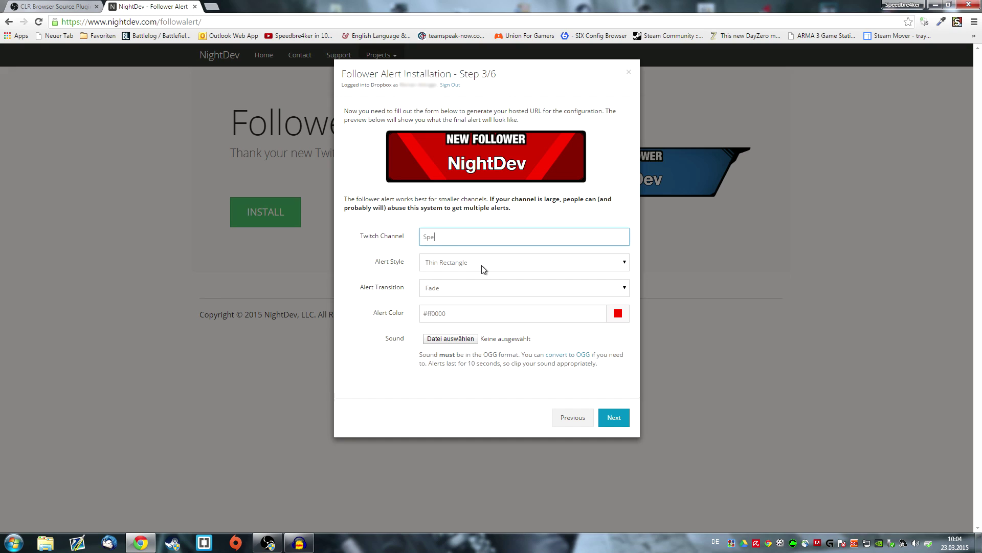
pyautogui.write('Speedbre4ker')
pyautogui.press('Tab')
pyautogui.click(455, 263)
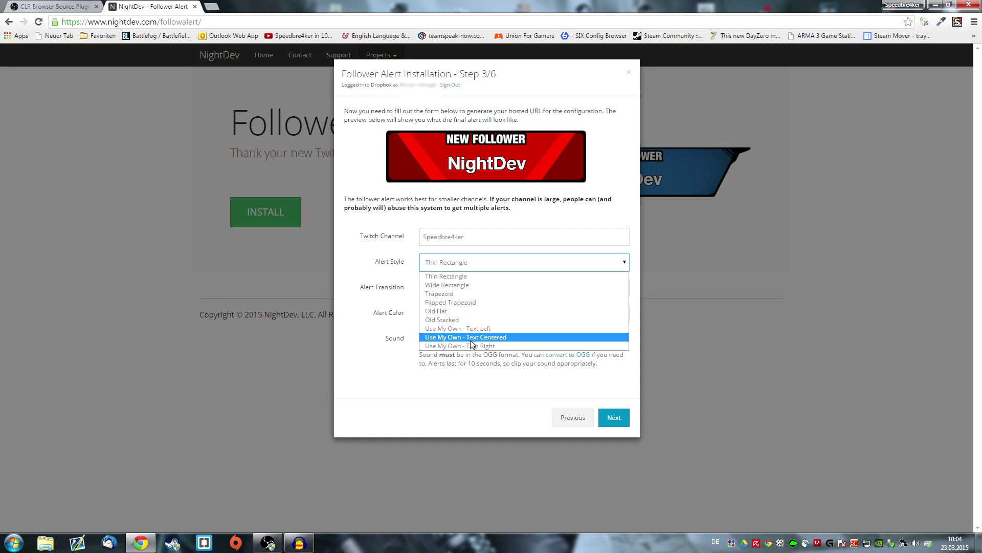
pyautogui.click(465, 337)
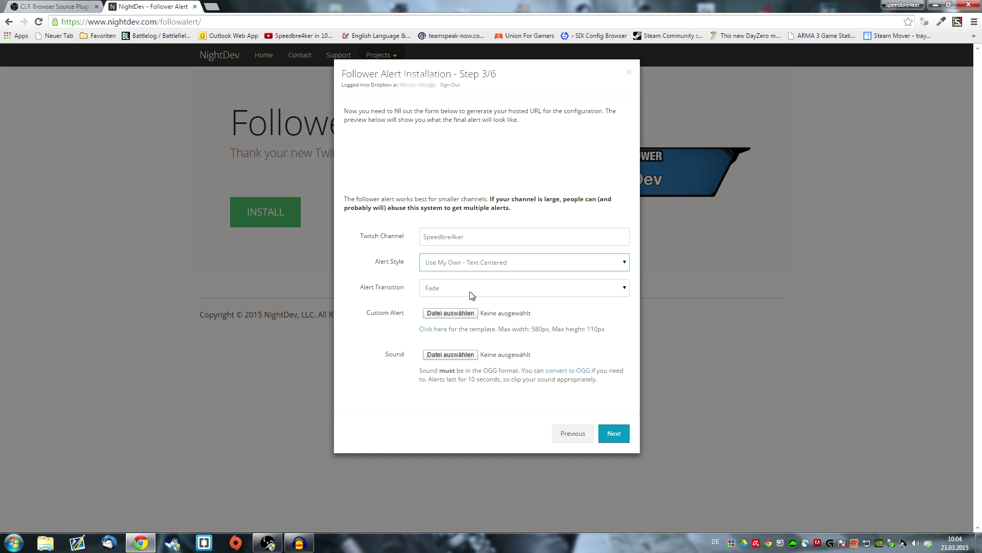
pyautogui.click(452, 296)
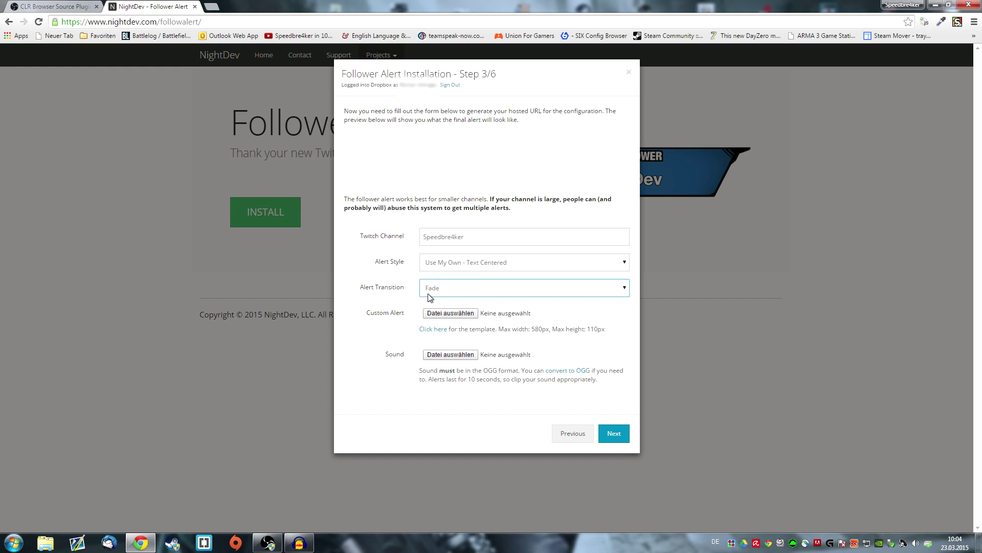
# Attach follower_test.jpg and follower_alert.ogg, then generate the hosted alert URL
pyautogui.click(451, 313)
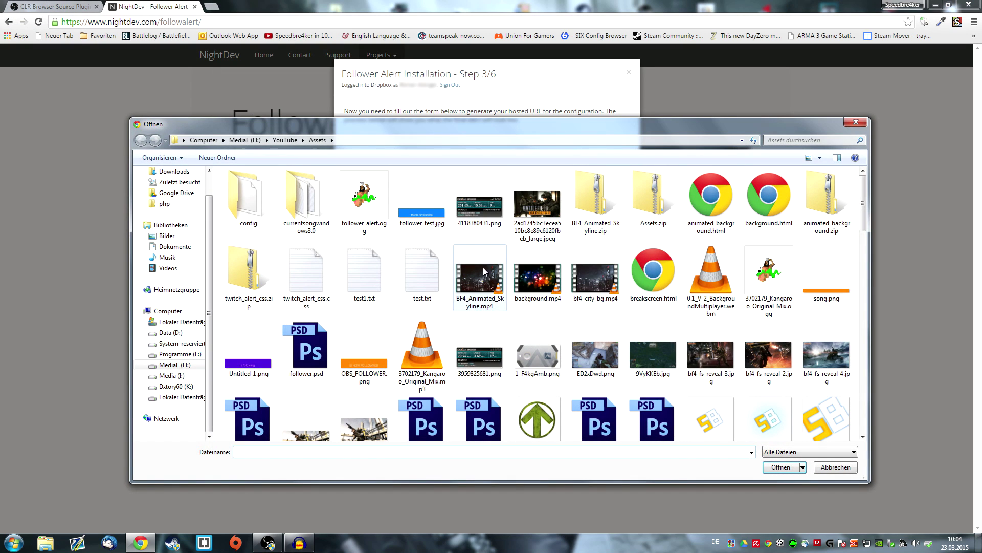
pyautogui.doubleClick(428, 217)
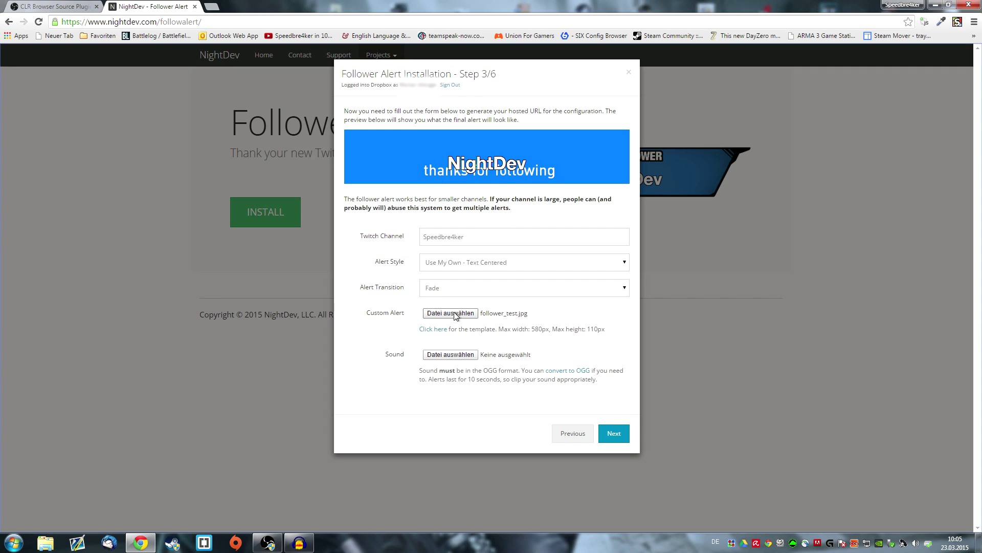
pyautogui.click(447, 355)
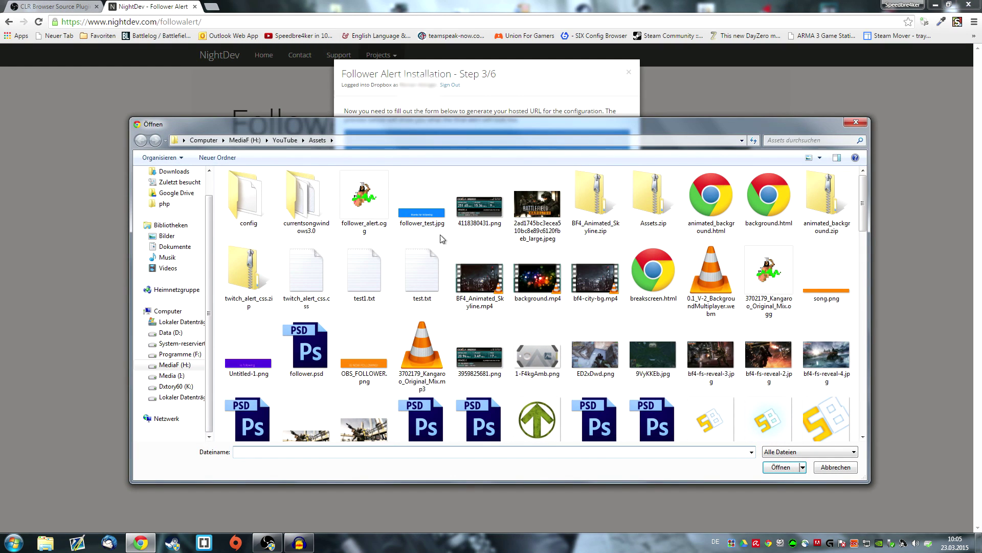
pyautogui.doubleClick(374, 228)
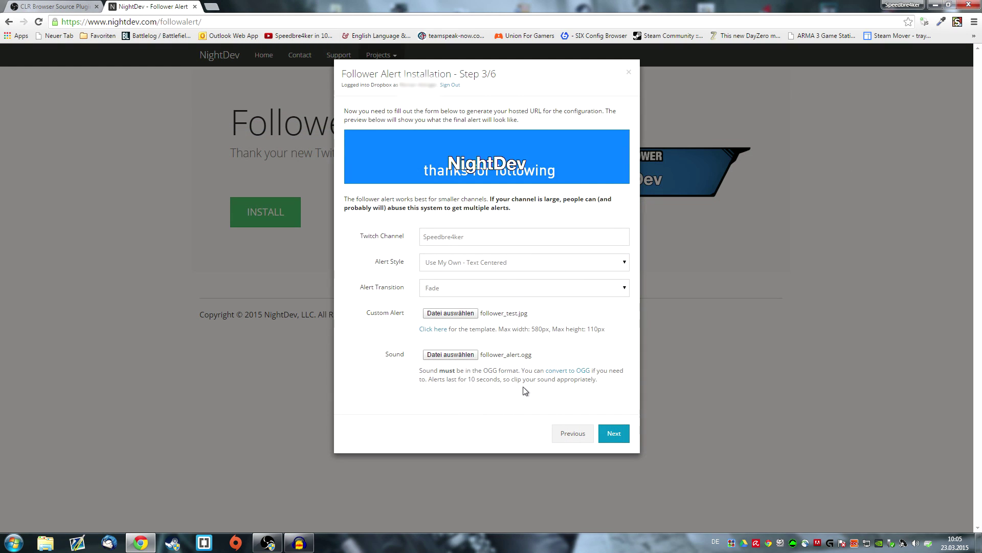
pyautogui.click(614, 434)
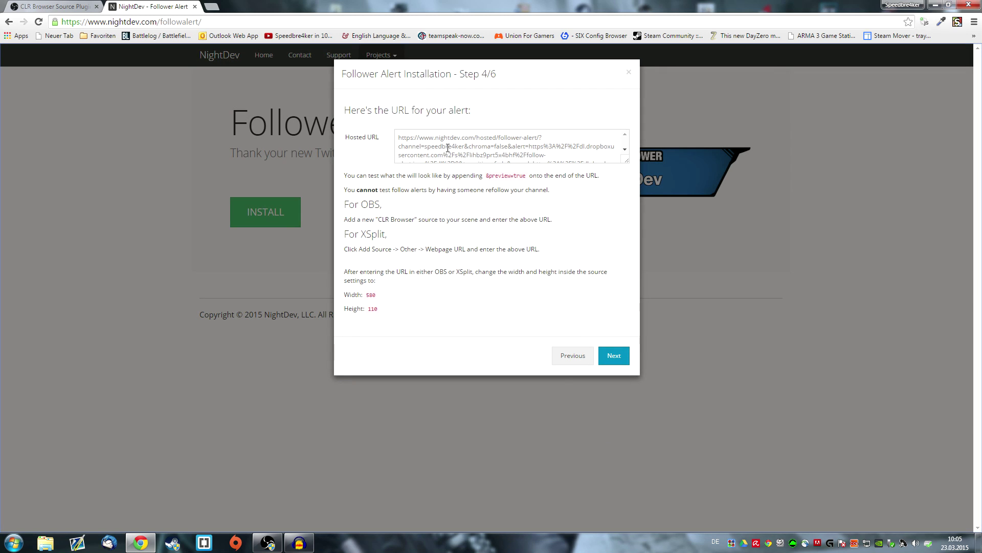
# Copy the NightDev hosted alert URL and open the Add source menu in OBS's Sources list
pyautogui.click(463, 139)
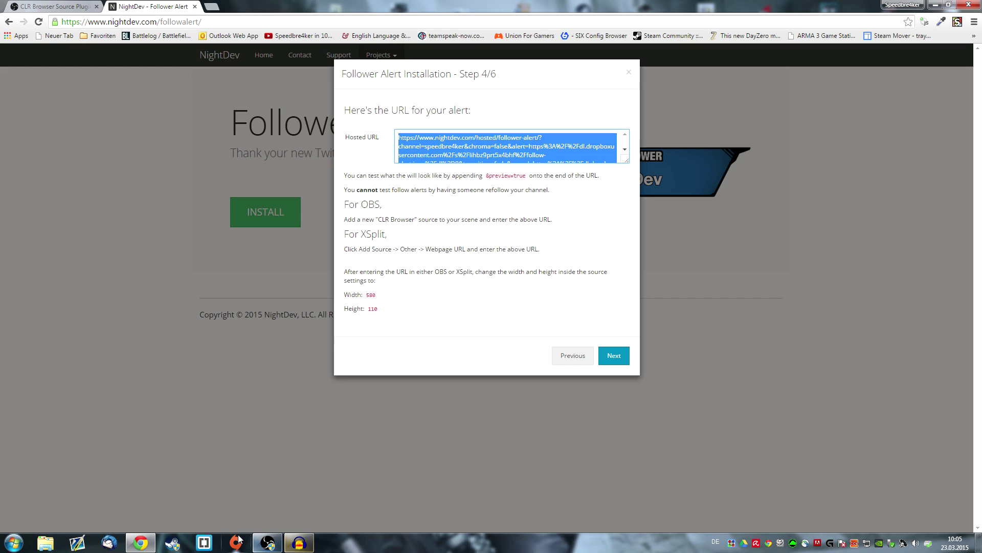
pyautogui.click(266, 544)
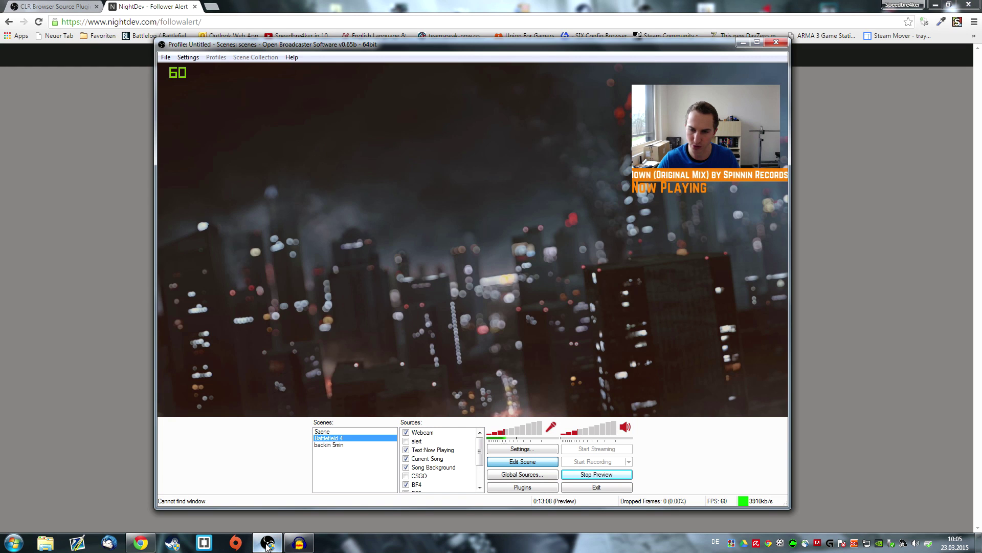
pyautogui.rightClick(423, 450)
pyautogui.moveTo(443, 454)
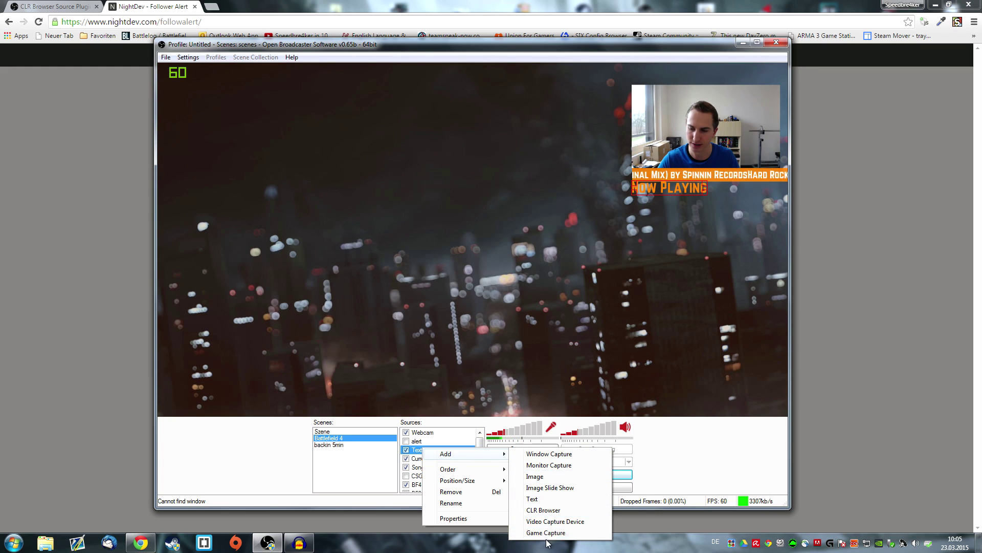
# Add a CLR Browser source named 'Follower Alert'
pyautogui.click(554, 514)
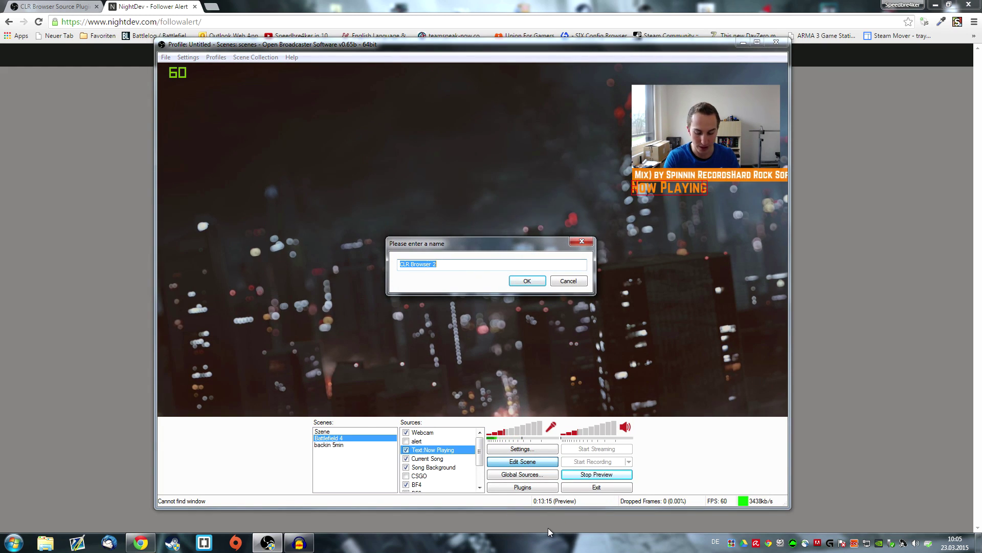
pyautogui.write('Follo')
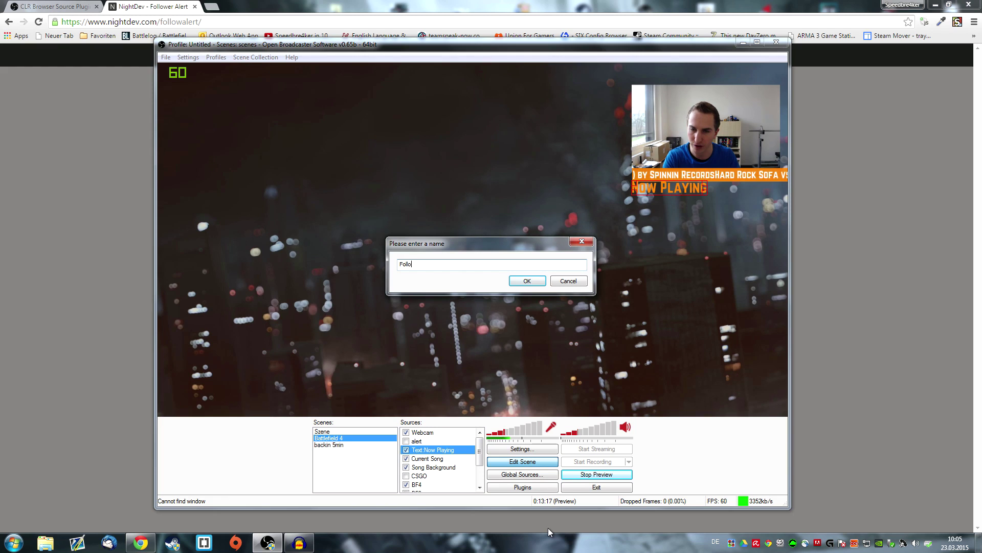
pyautogui.write('wer Alert')
pyautogui.press('Return')
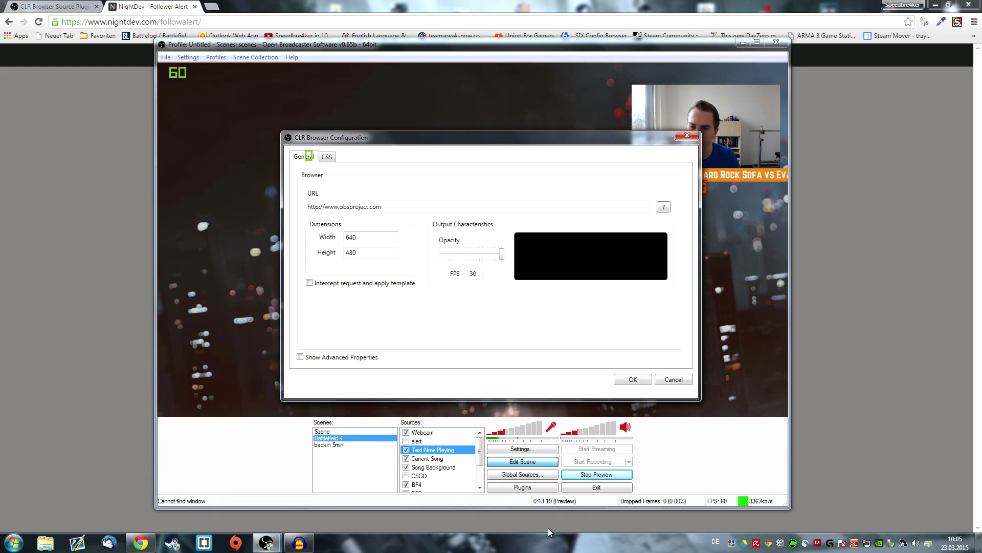
# Replace the placeholder URL with the pasted hosted alert address ending in &preview=true
pyautogui.moveTo(396, 210); pyautogui.dragTo(228, 227)
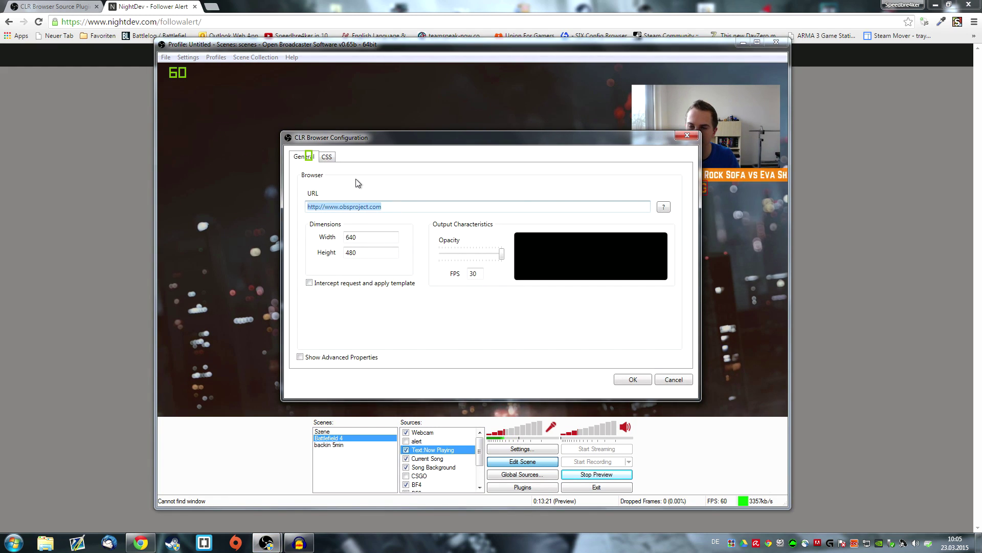
pyautogui.hotkey('ctrl', 'v')
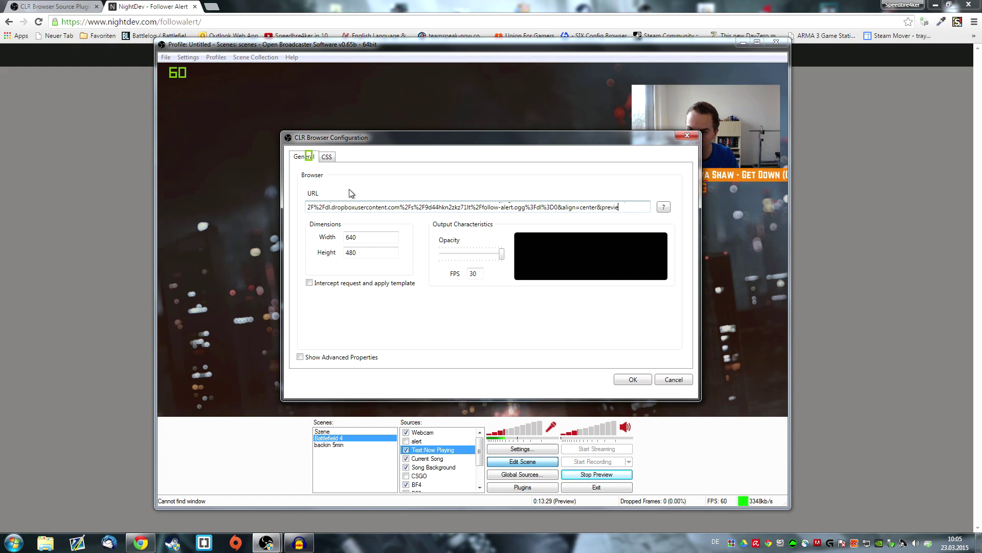
pyautogui.write('w=true')
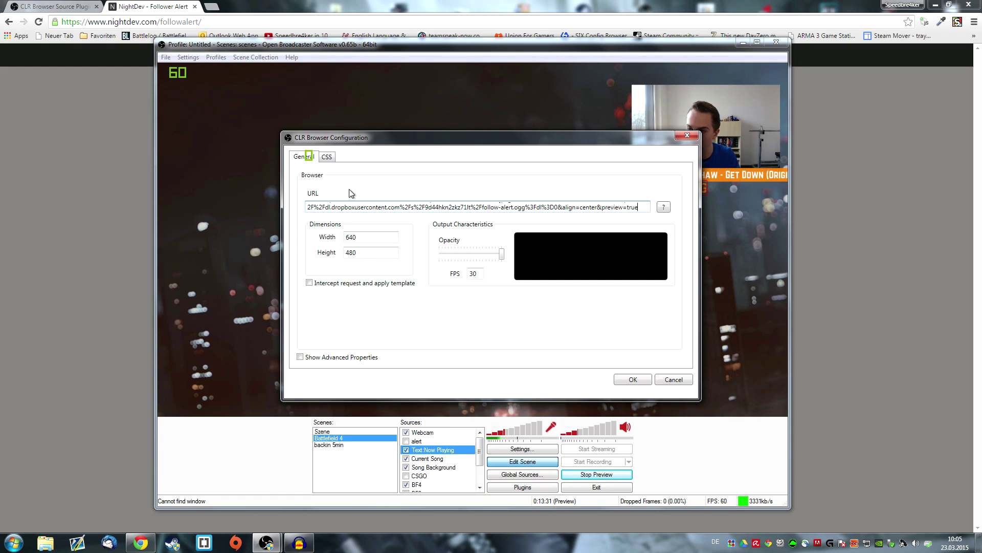
pyautogui.moveTo(599, 207); pyautogui.dragTo(640, 207)
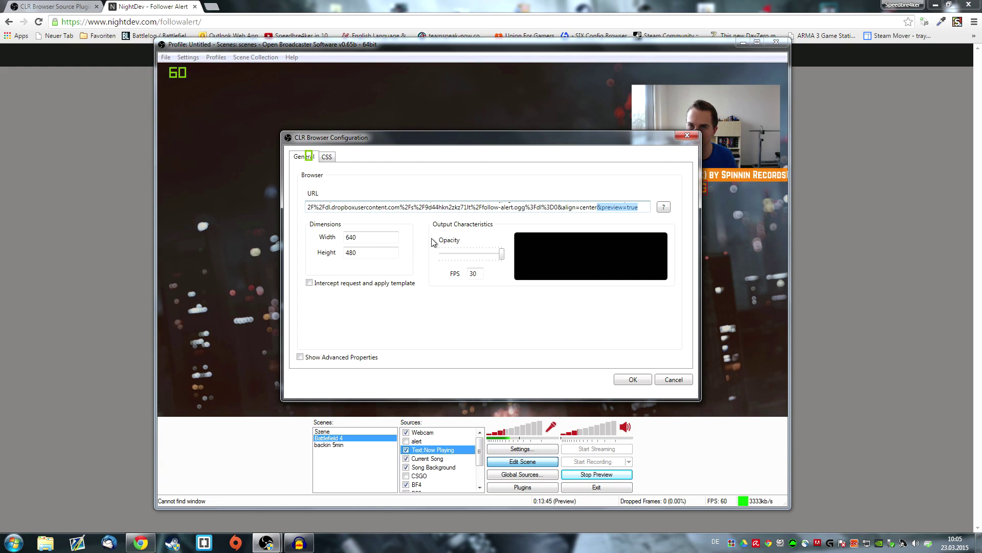
pyautogui.click(642, 205)
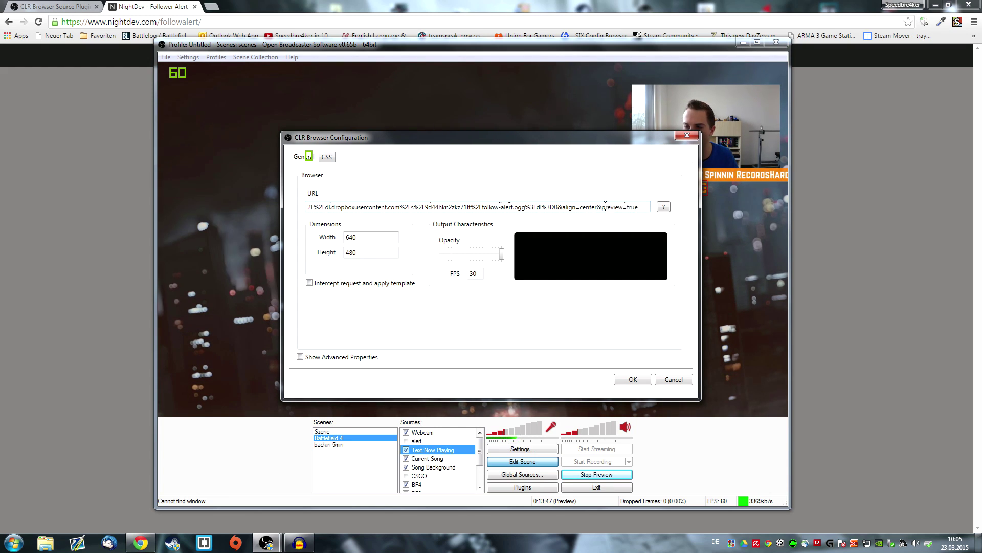
pyautogui.click(602, 207)
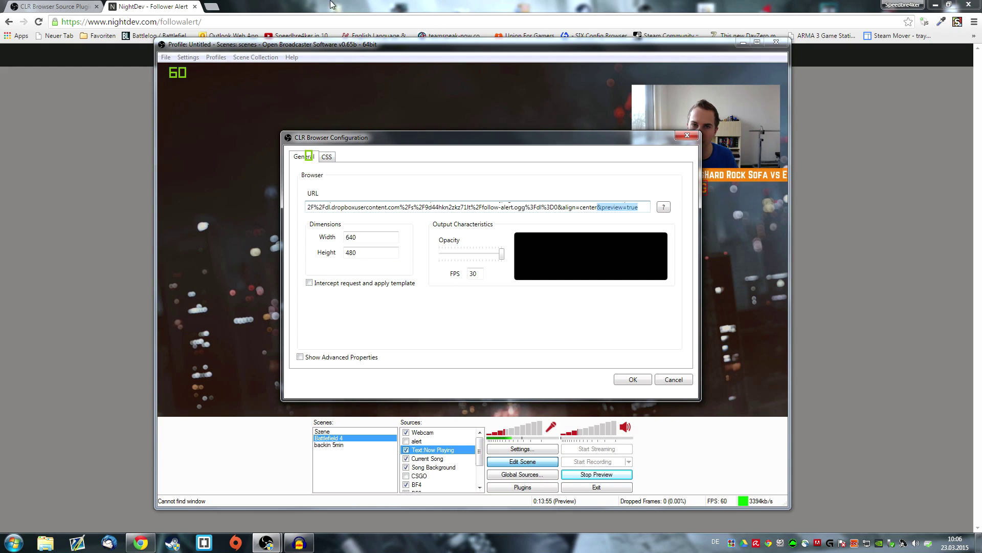
# Set the Follower Alert source width to NightDev's recommended 580, copied from the NightDev page
pyautogui.click(151, 169)
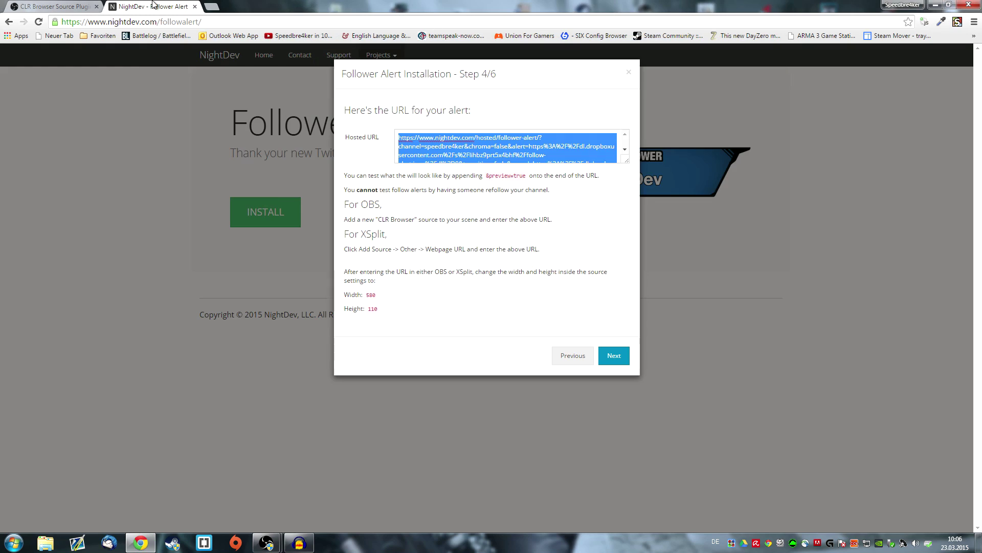
pyautogui.doubleClick(371, 295)
pyautogui.hotkey('ctrl', 'c')
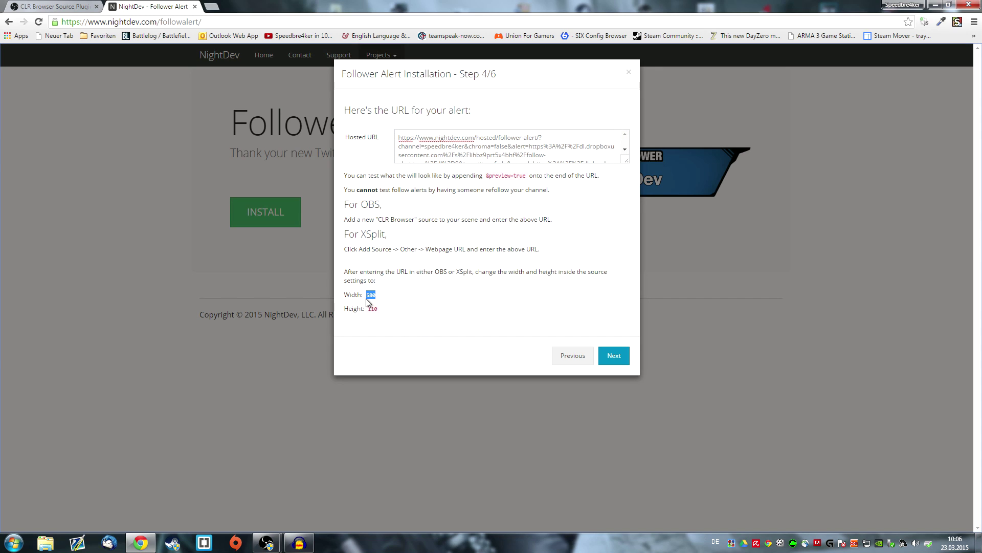
pyautogui.hotkey('alt', 'Tab')
pyautogui.doubleClick(375, 242)
pyautogui.hotkey('ctrl', 'v')
pyautogui.hotkey('alt', 'Tab')
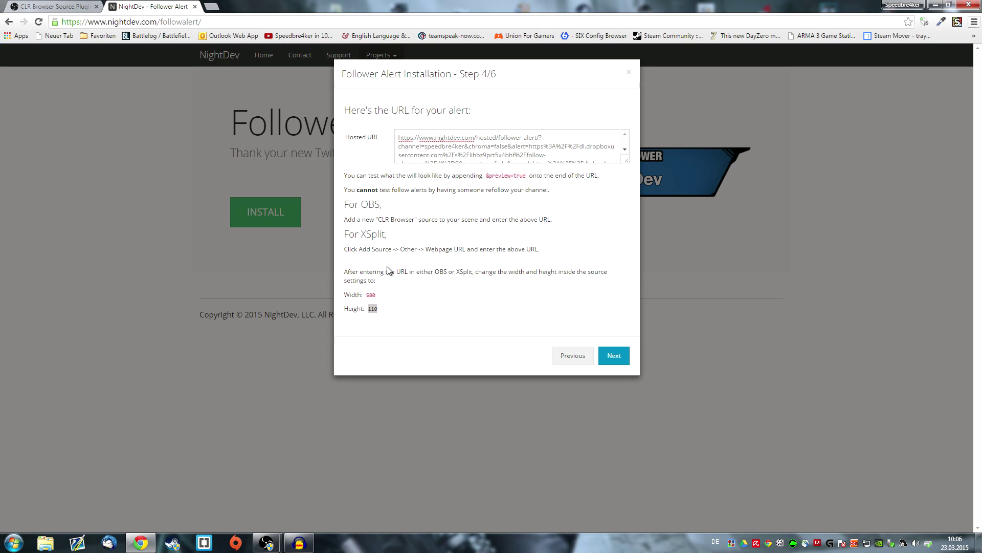
pyautogui.hotkey('alt', 'Tab')
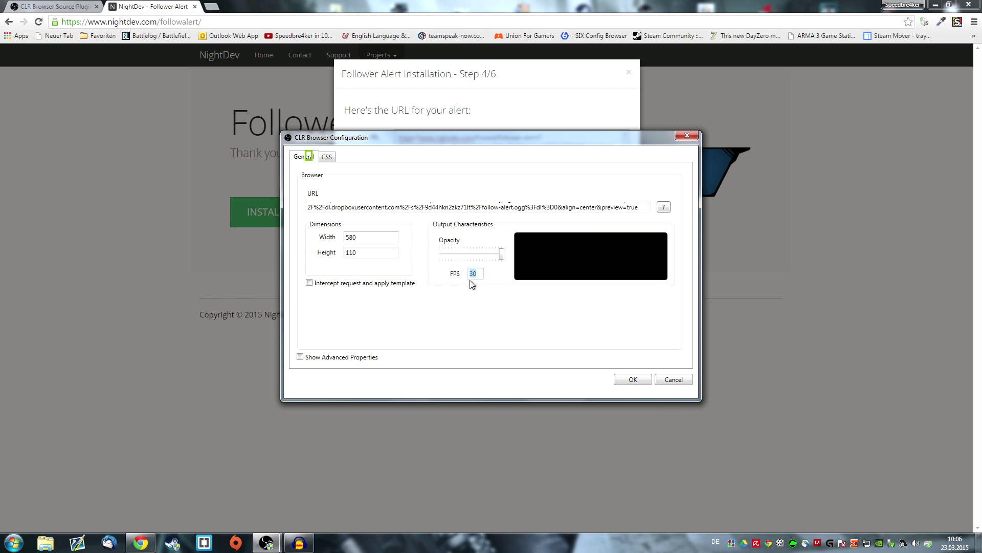
# Enter 60 in the source settings, confirm them, and move the Follower Alert box toward the scene centre
pyautogui.write('60')
pyautogui.click(629, 382)
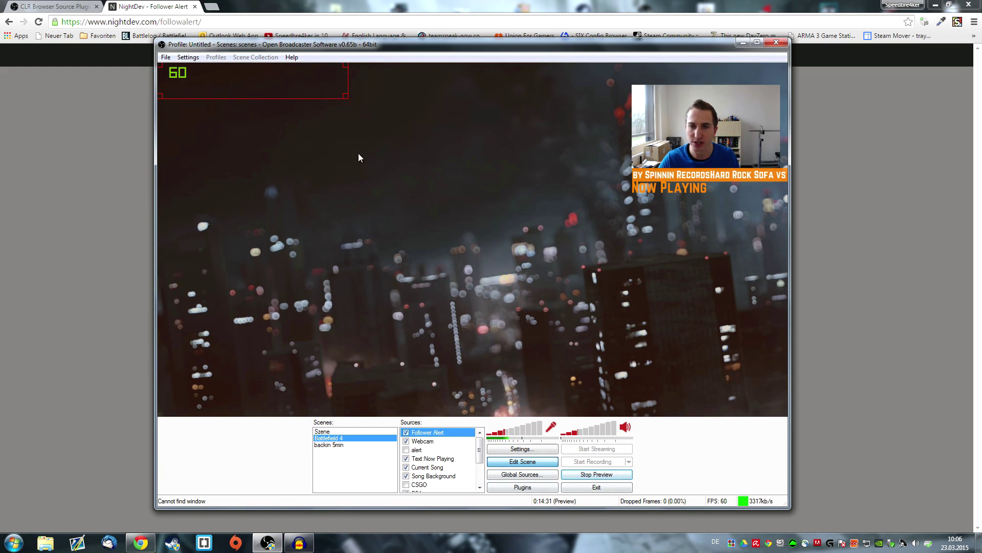
pyautogui.click(514, 460)
pyautogui.click(515, 463)
pyautogui.moveTo(281, 82); pyautogui.dragTo(483, 165)
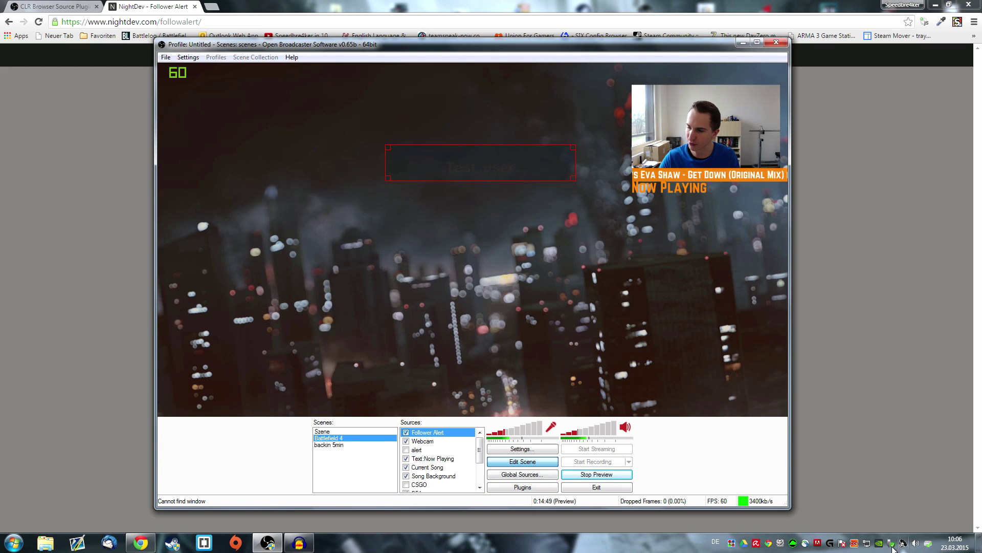
# Turn OBS's playback volume down to minimum in the Windows Volume Mixer
pyautogui.click(916, 542)
pyautogui.click(916, 522)
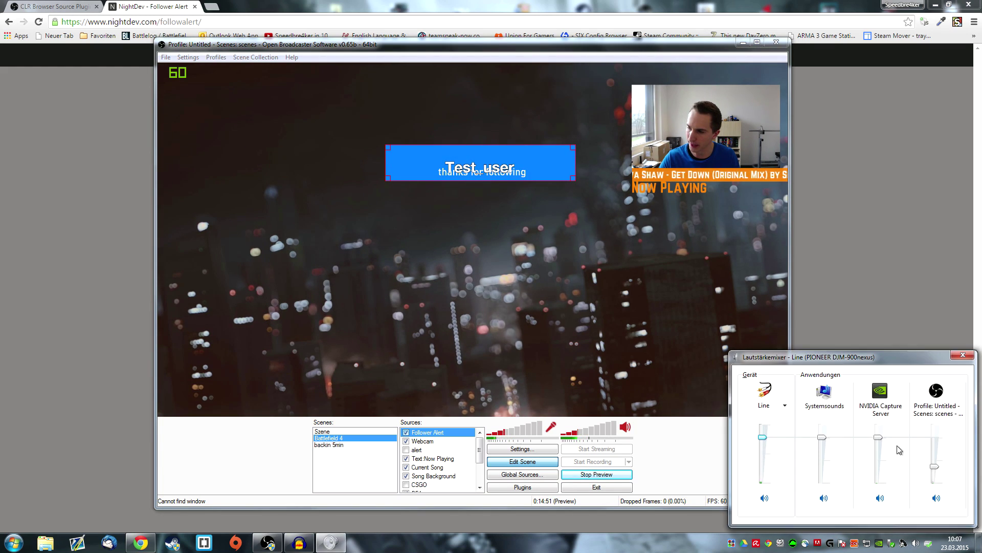
pyautogui.moveTo(935, 466); pyautogui.dragTo(935, 482)
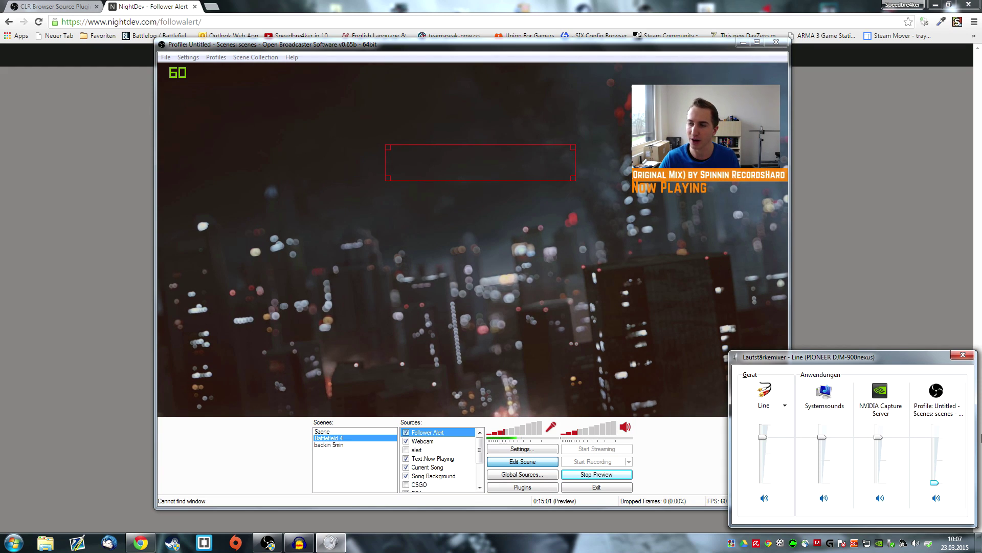
pyautogui.click(957, 355)
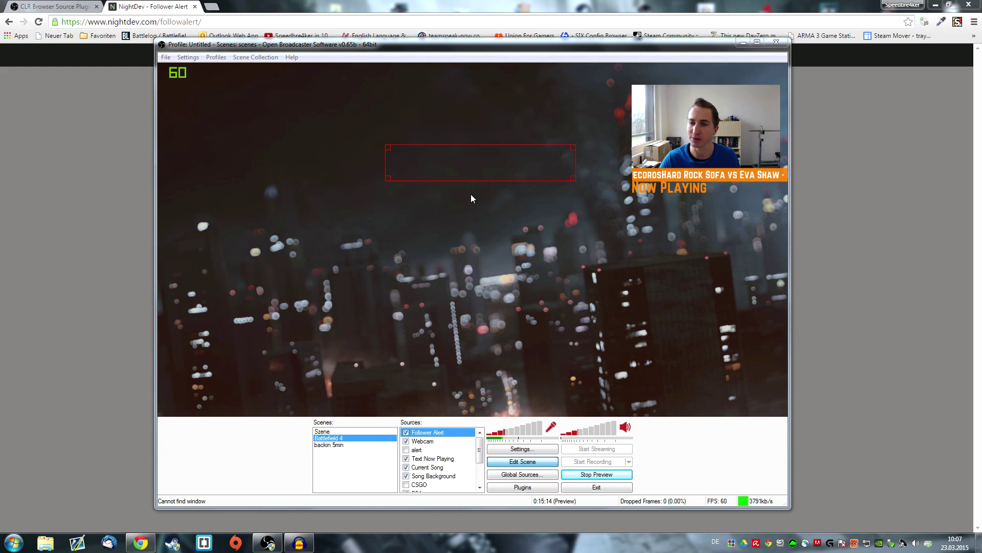
# Replace the Follower Alert source's custom CSS with the pasted #follower-alert stylesheet
pyautogui.rightClick(423, 435)
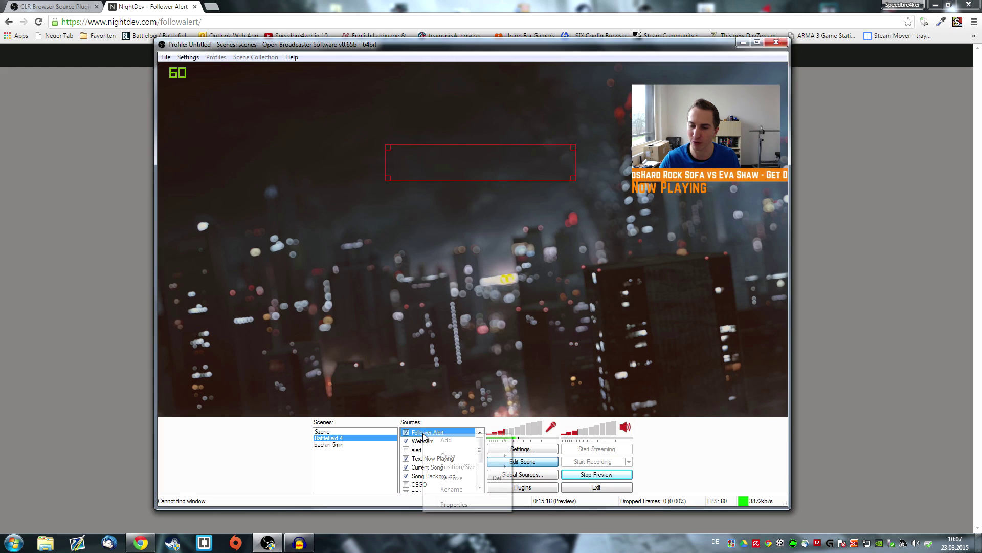
pyautogui.click(450, 505)
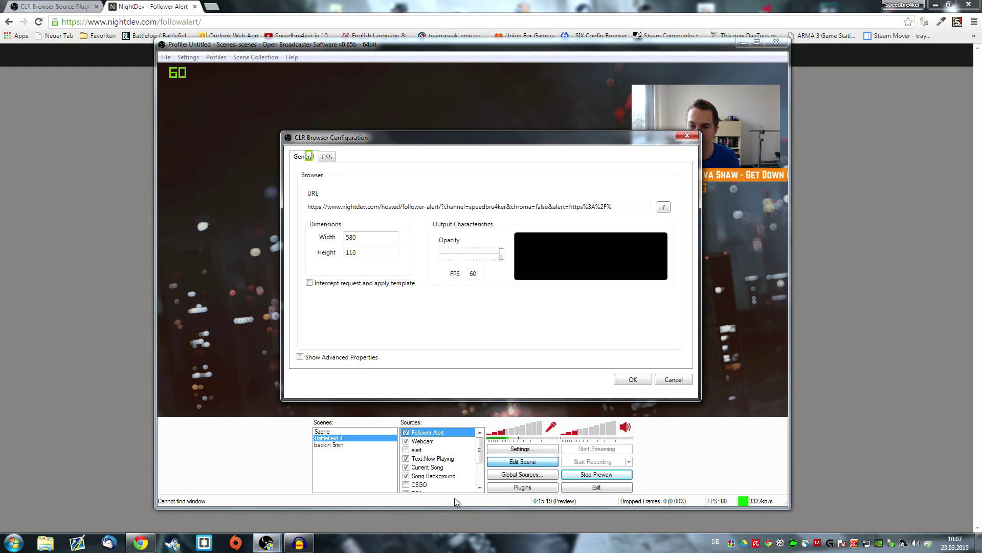
pyautogui.click(327, 160)
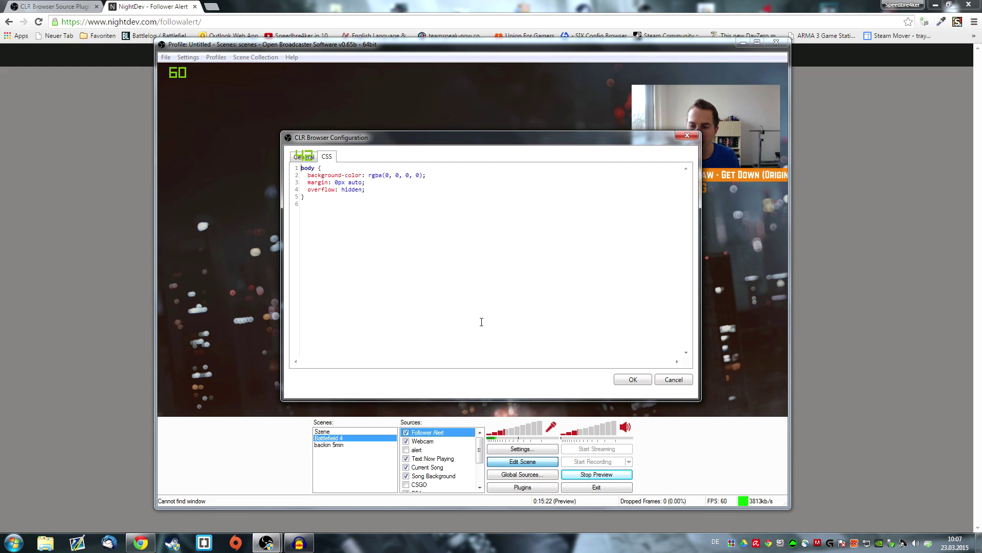
pyautogui.hotkey('ctrl', 'a')
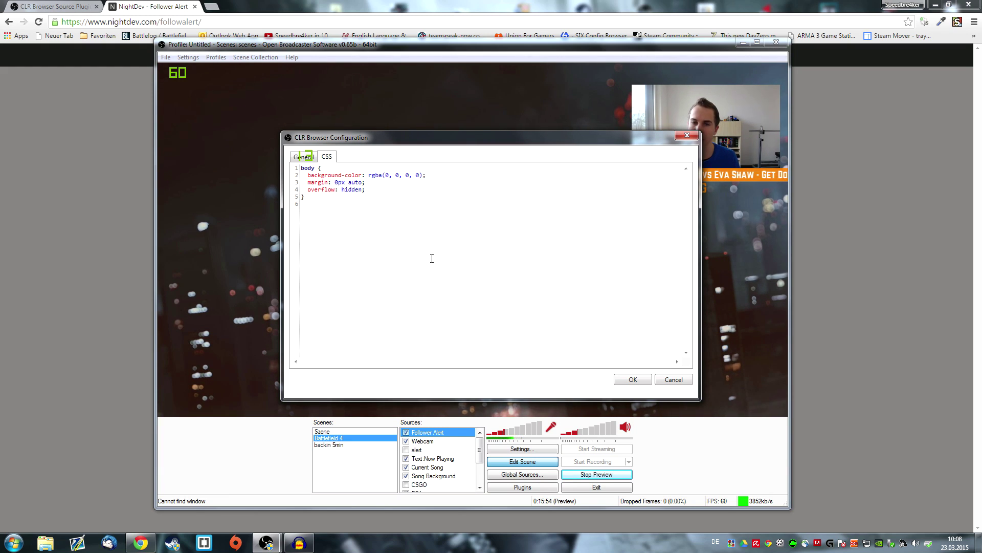
pyautogui.hotkey('ctrl', 'a')
pyautogui.write('body {   background-color: transparent;   color: white; } #follower-alert {   display: none;   position: absolute;   top: 0px;   left: 0px;   width: 580px;   height: 110px; } #follower-alert .text {   margin-left: 15px !important;   width: 550px !important;   font-size: 45px !important;   padding-top: 8px;   text-align: center;   line-height: 45px;   vertical-align: middle;   font-family: Norwester !important;   text-shadow: 0px 0px 0px #000;   white-space: nowrap;   color: #ffffff; }')
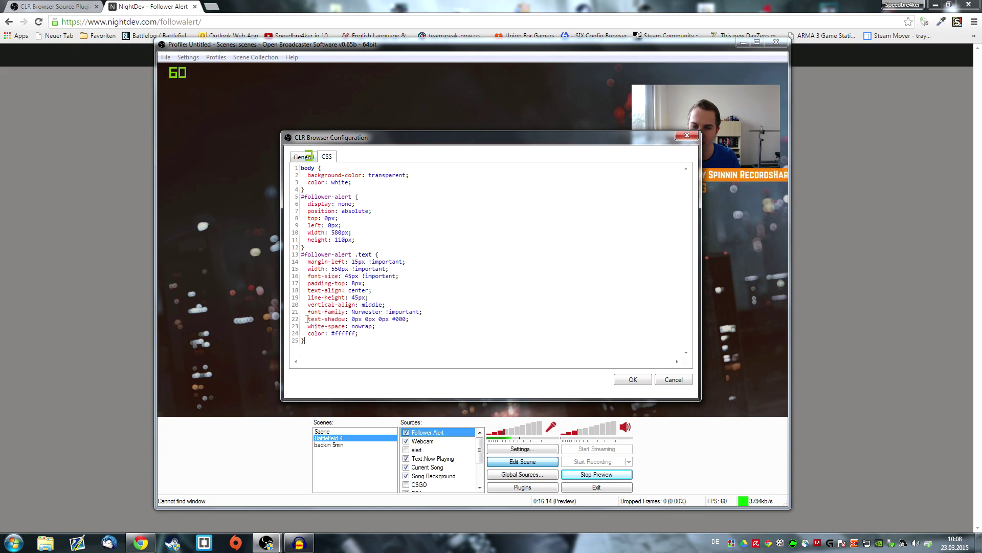
# Change the font name Norwester on line 21 to Verdana and apply the CSS
pyautogui.moveTo(310, 311); pyautogui.dragTo(419, 312)
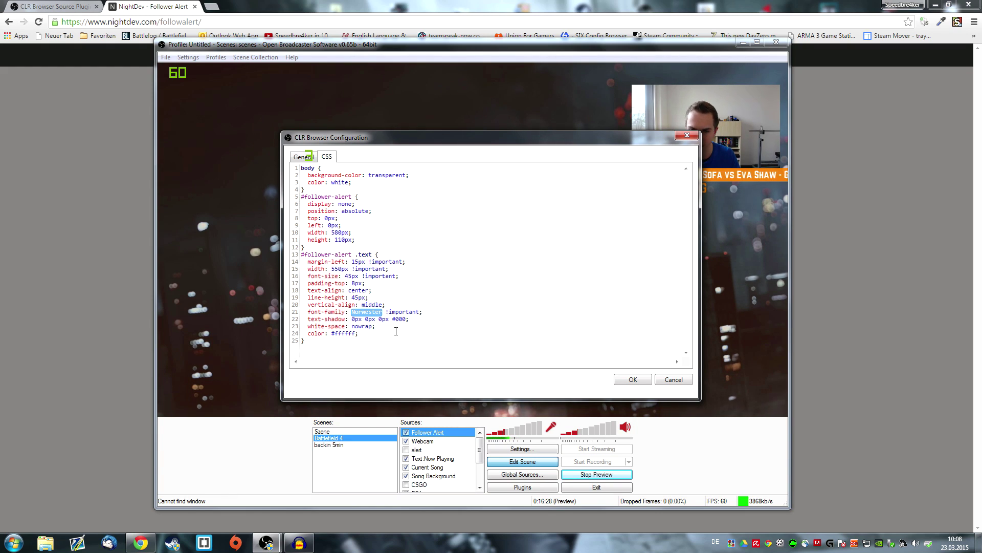
pyautogui.write('Verdana')
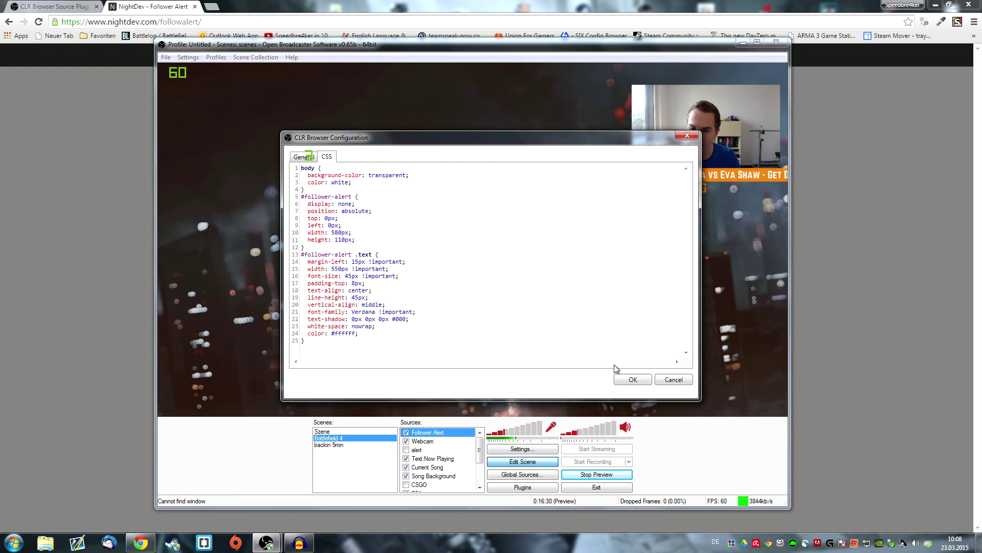
pyautogui.click(632, 379)
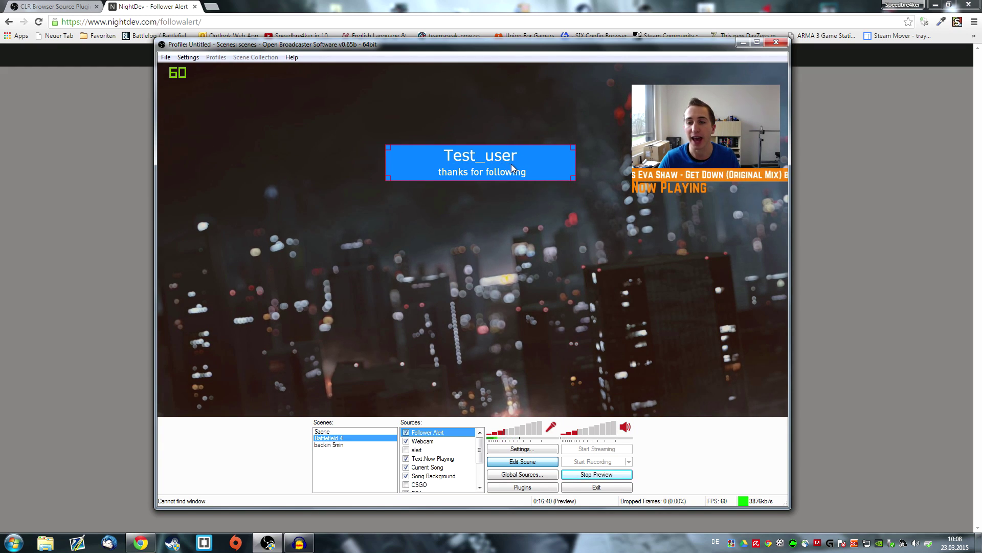
# Open the alert's CSS and review the Verdana font-family line with its !important flag
pyautogui.rightClick(474, 167)
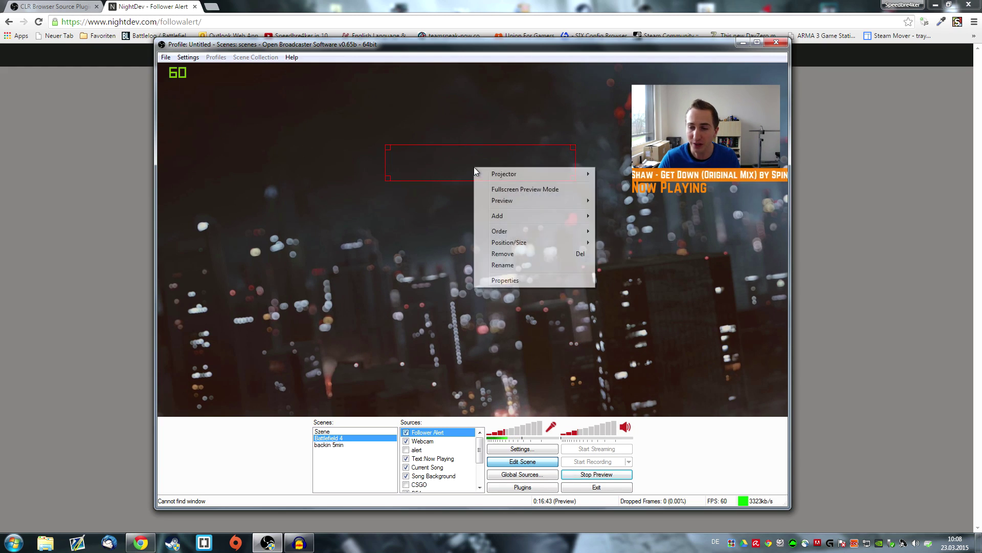
pyautogui.click(505, 281)
pyautogui.click(327, 157)
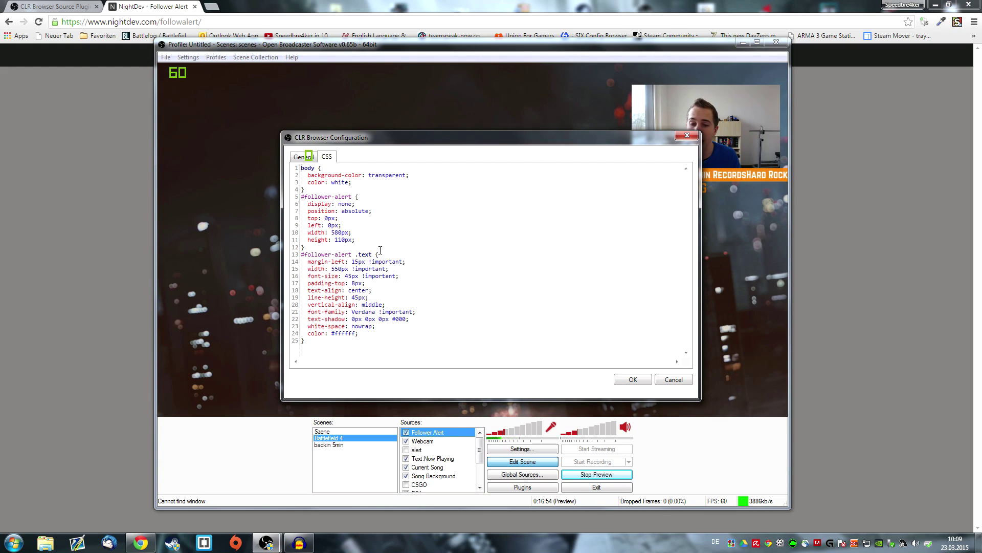
pyautogui.moveTo(308, 312); pyautogui.dragTo(347, 314)
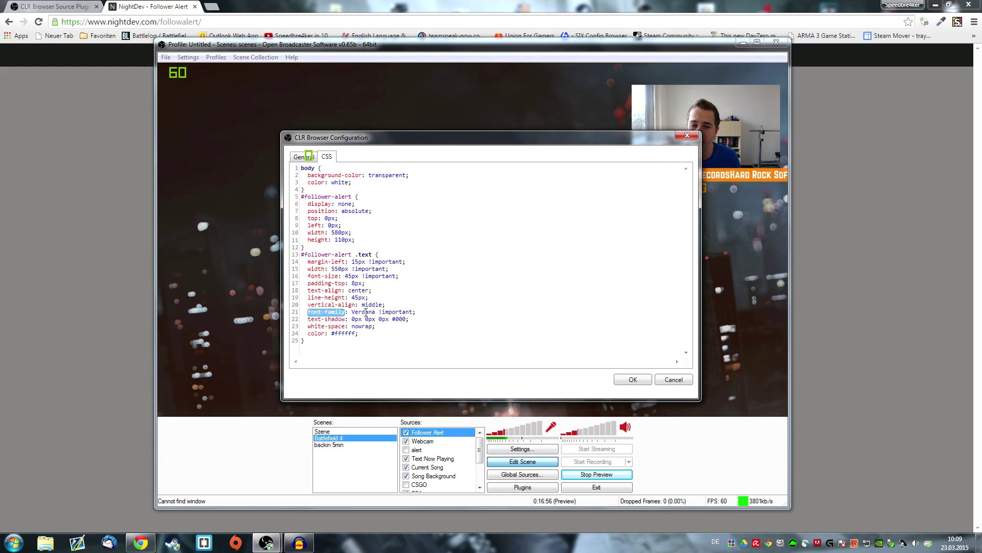
pyautogui.doubleClick(362, 312)
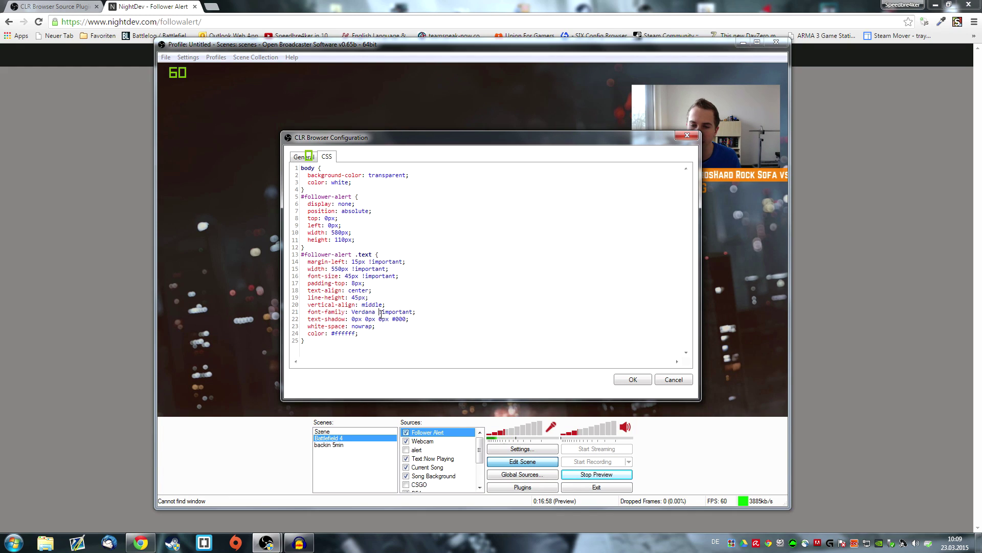
pyautogui.moveTo(379, 312); pyautogui.dragTo(412, 313)
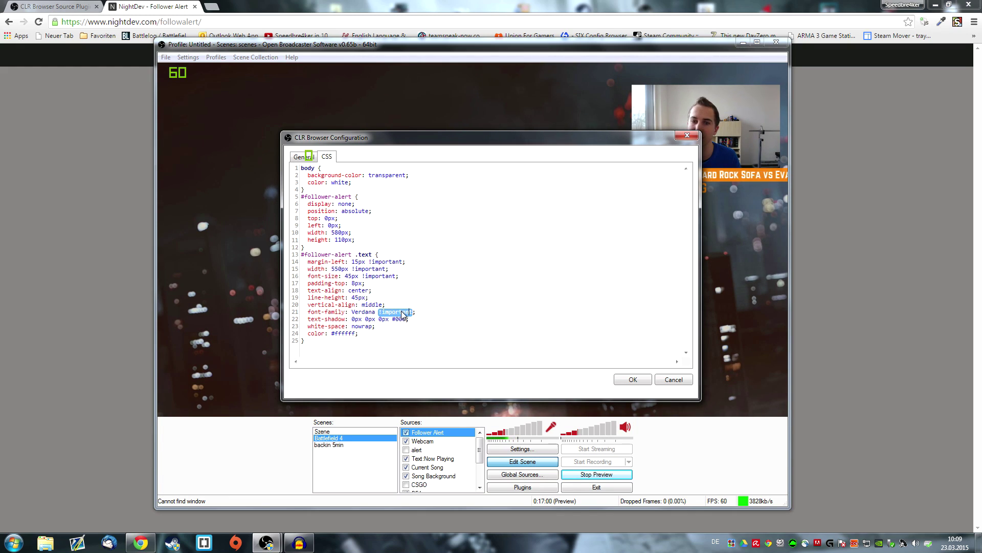
pyautogui.doubleClick(365, 313)
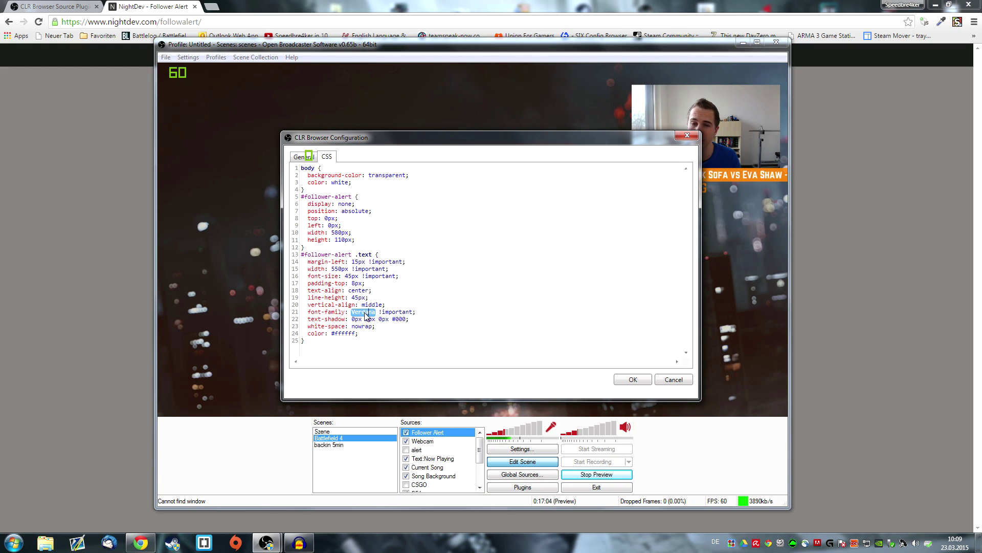
pyautogui.click(311, 280)
# Change padding-top on line 17 from 8px to 30px and apply
pyautogui.moveTo(310, 281); pyautogui.dragTo(351, 284)
pyautogui.click(354, 284)
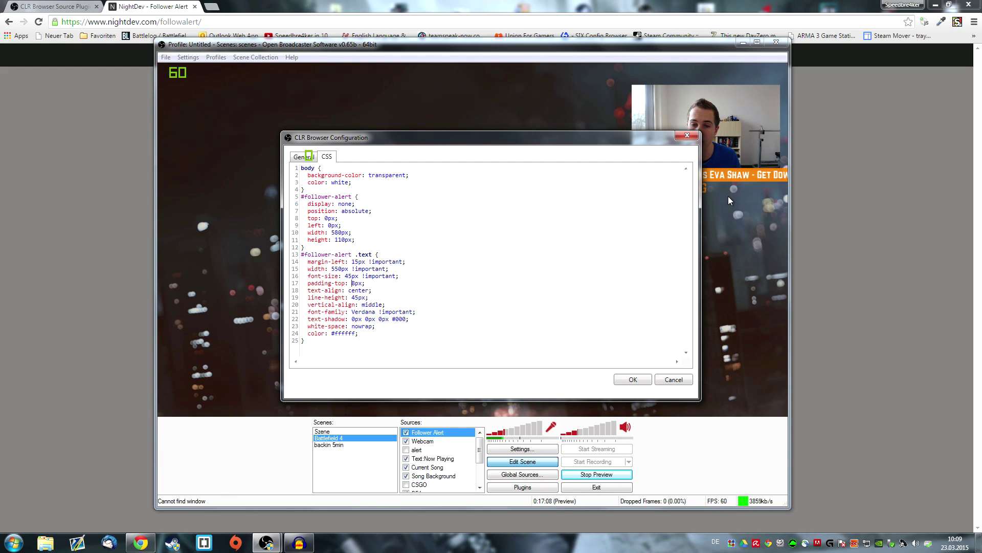
pyautogui.press('BackSpace')
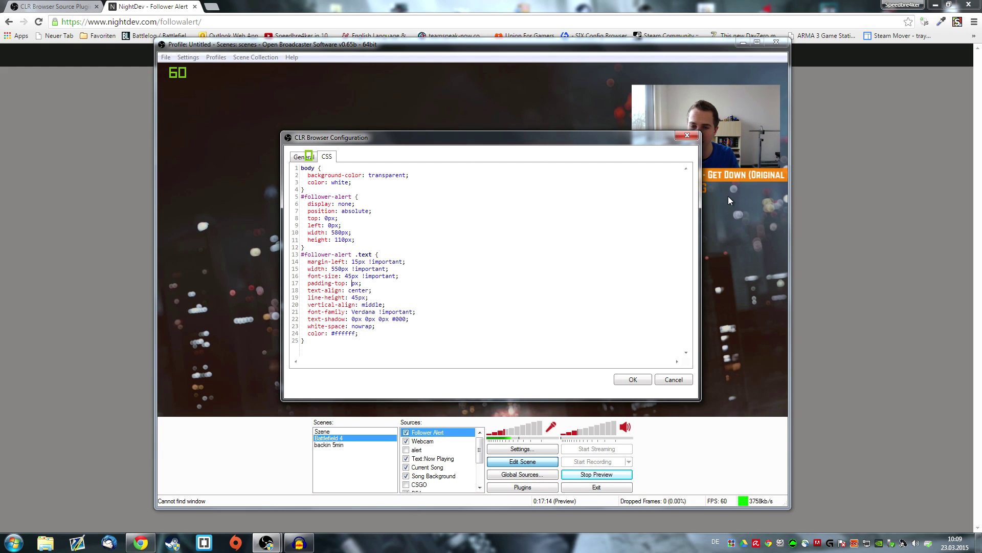
pyautogui.write('30')
pyautogui.click(640, 380)
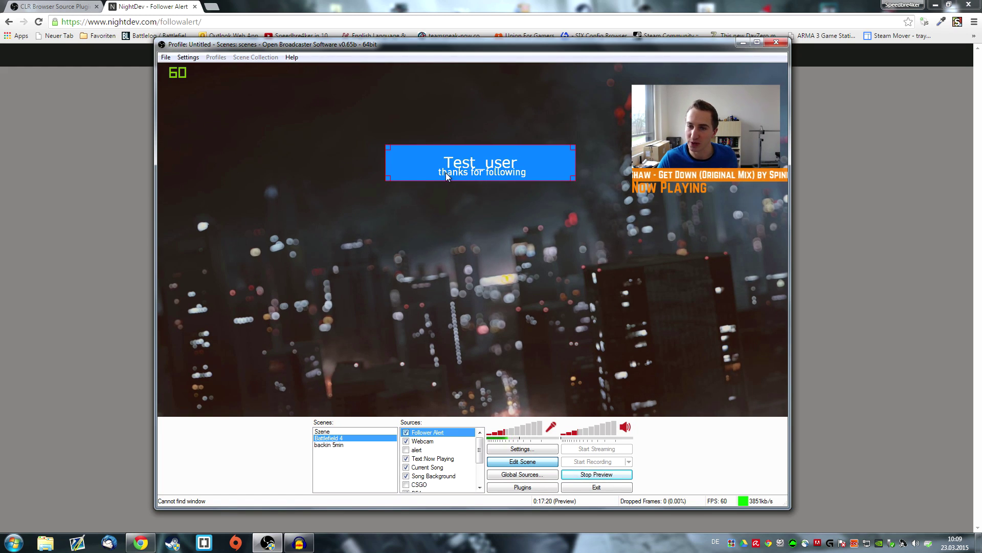
# Reopen the alert's CSS to check the text-shadow values on line 22, then close to preview
pyautogui.rightClick(485, 164)
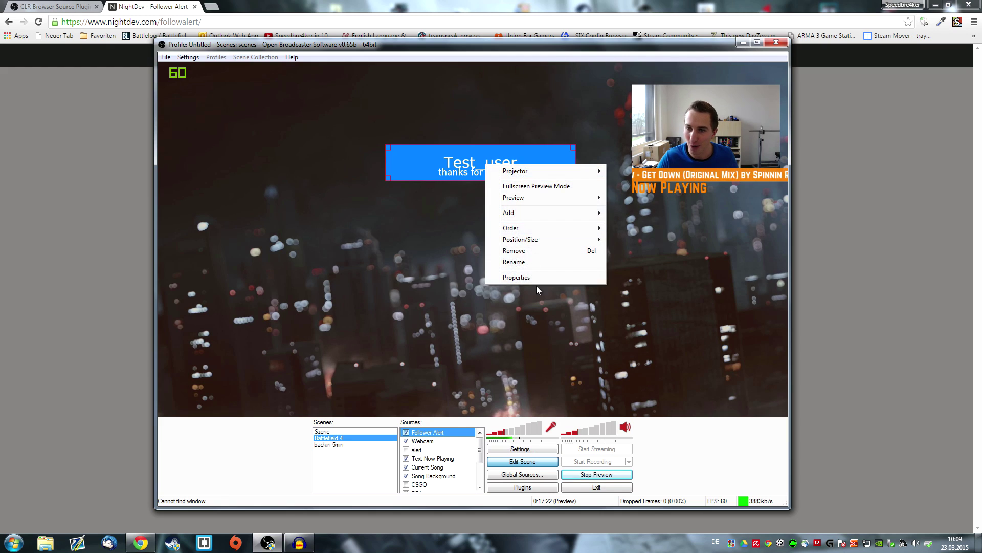
pyautogui.click(516, 277)
pyautogui.click(326, 156)
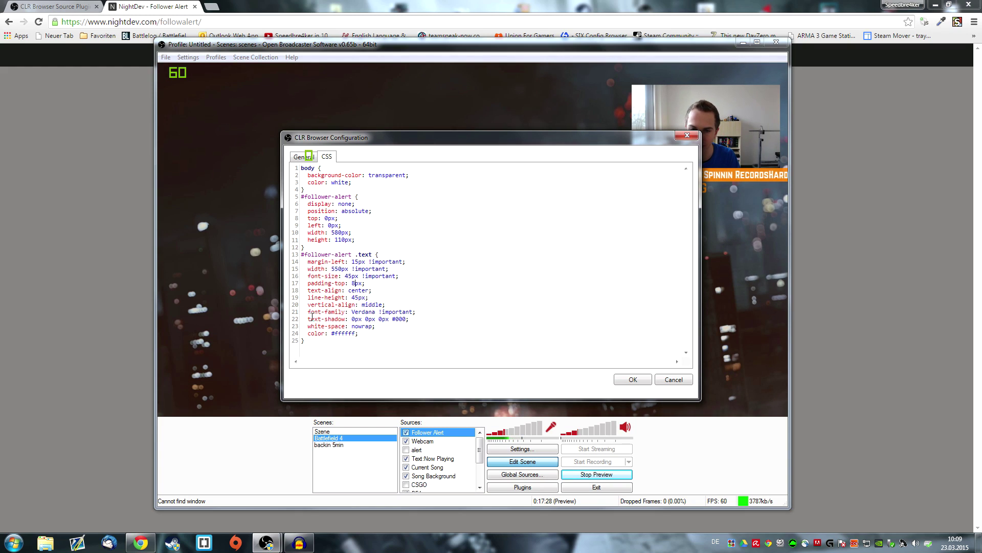
pyautogui.moveTo(374, 321); pyautogui.dragTo(391, 318)
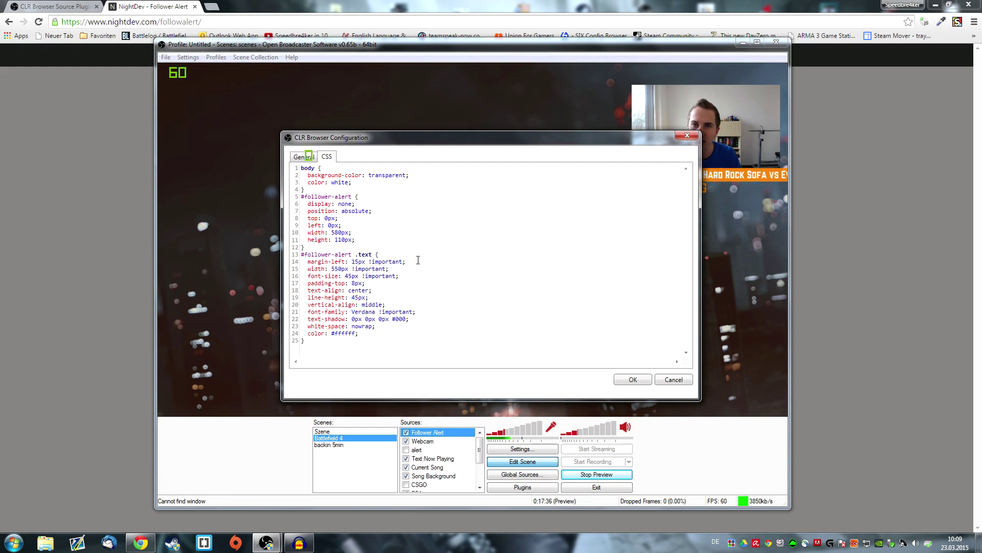
pyautogui.click(633, 380)
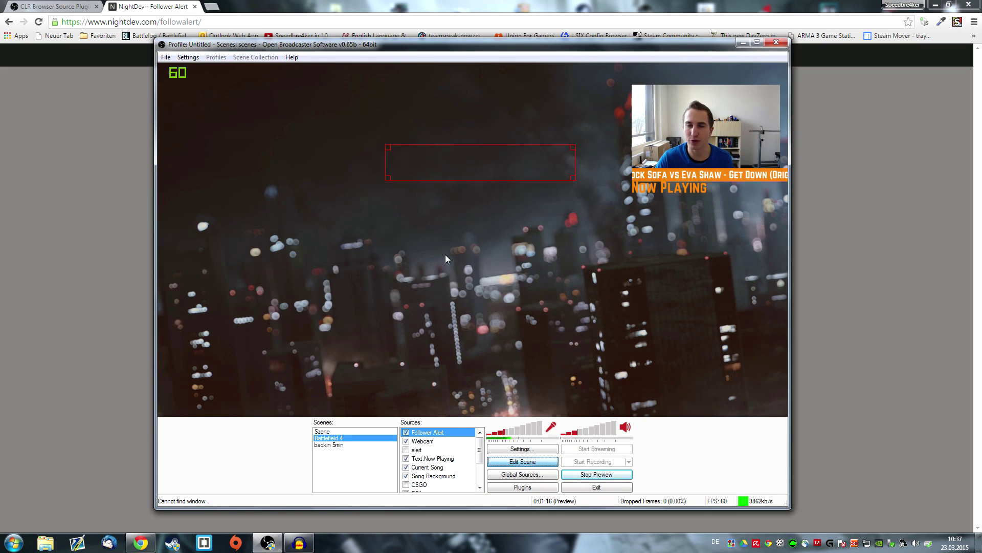
# Delete &preview=true from the end of the Follower Alert URL and save the settings
pyautogui.rightClick(423, 432)
pyautogui.click(455, 500)
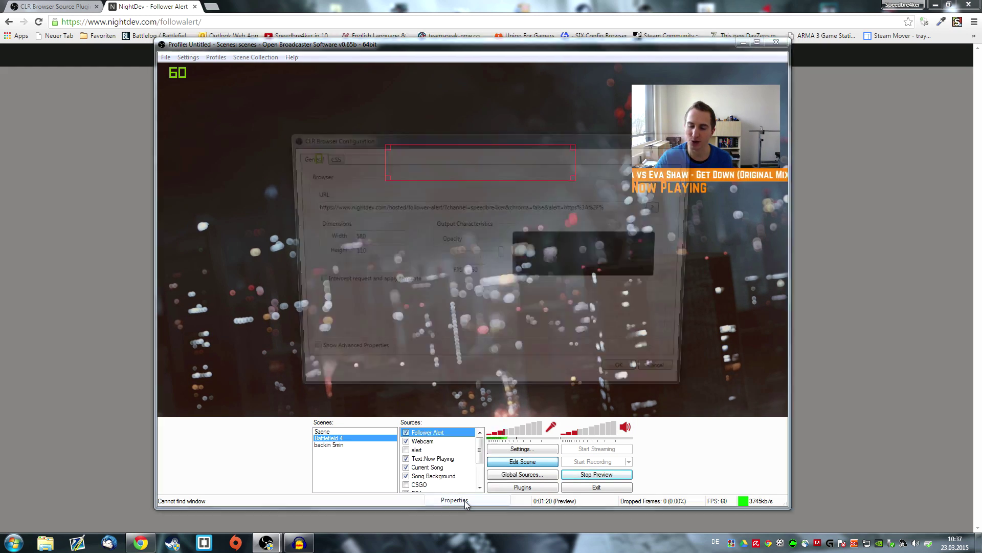
pyautogui.press('End')
pyautogui.press('BackSpace')
pyautogui.press('BackSpace')
pyautogui.press('BackSpace')
pyautogui.press('BackSpace')
pyautogui.press('BackSpace')
pyautogui.press('BackSpace')
pyautogui.press('BackSpace')
pyautogui.press('BackSpace')
pyautogui.press('BackSpace')
pyautogui.press('BackSpace')
pyautogui.press('BackSpace')
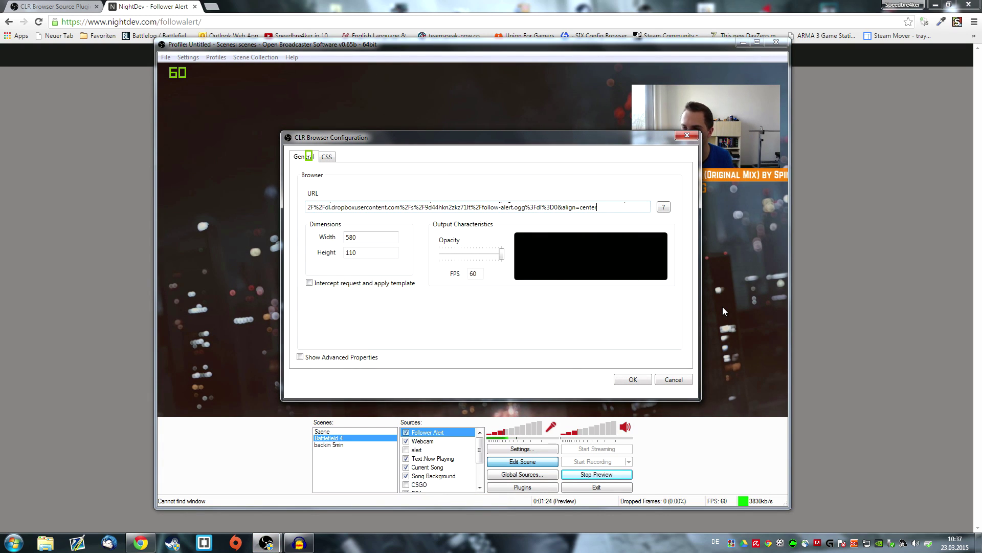
pyautogui.click(643, 380)
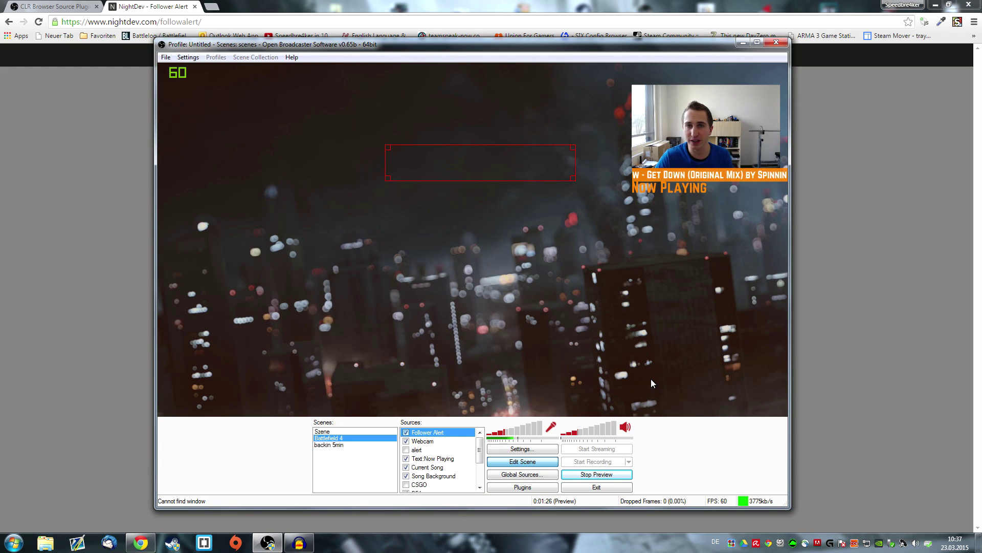